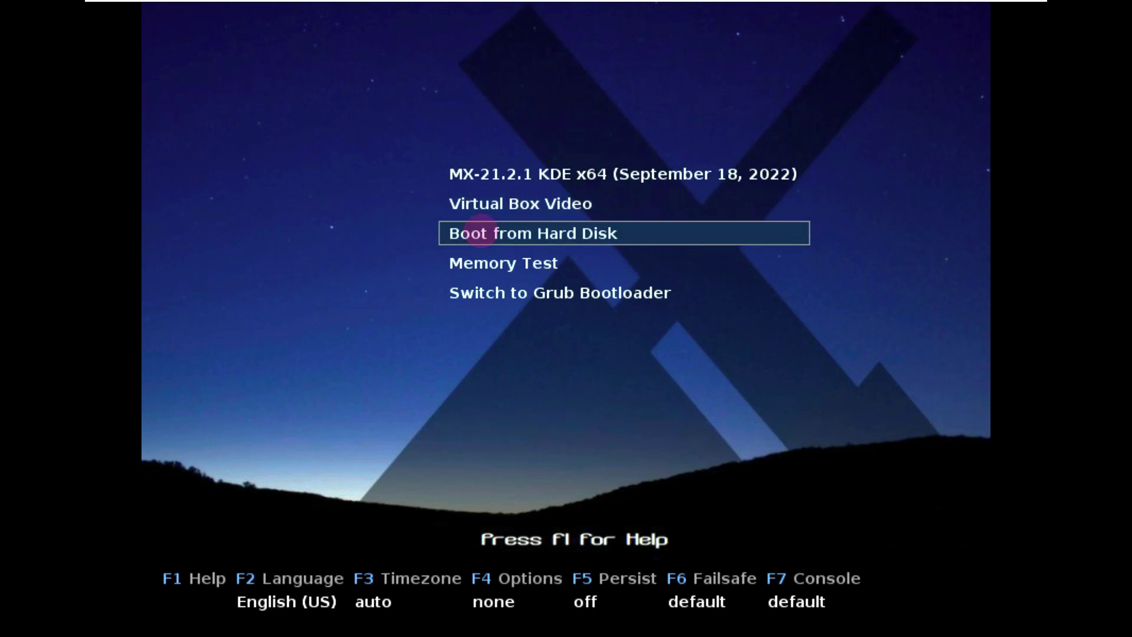
# Step: Browse the boot languages and choose English (US)
pyautogui.press('F2')
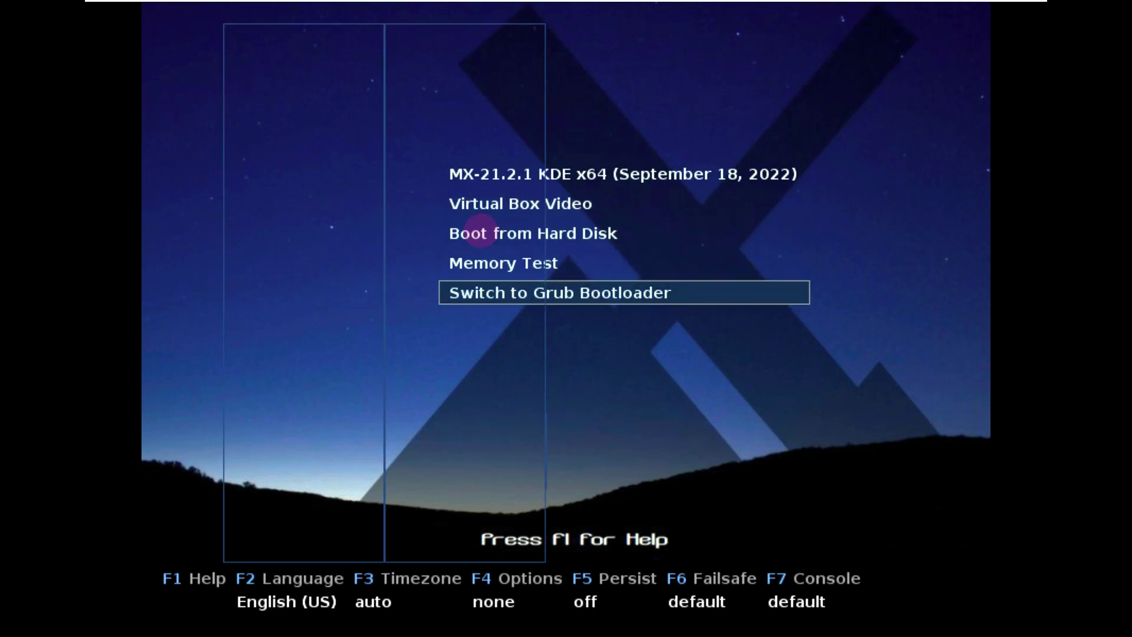
pyautogui.press('Right')
pyautogui.press('Up')
pyautogui.press('Left')
pyautogui.press('Down')
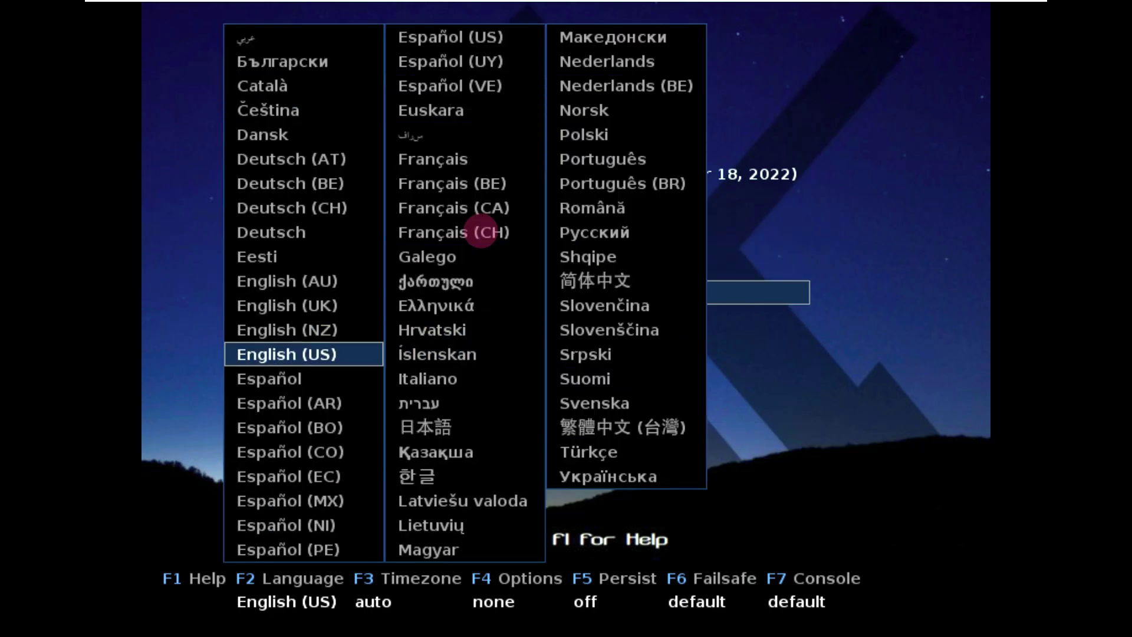
pyautogui.press('Return')
# Step: Set the boot timezone to Los Angeles
pyautogui.press('F3')
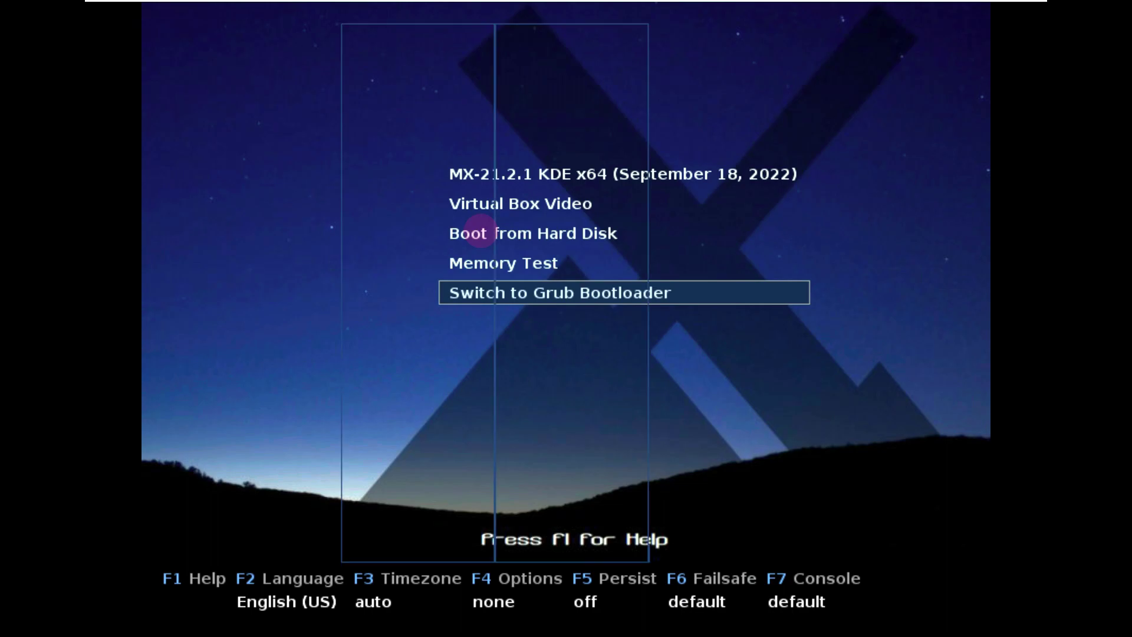
pyautogui.press('Down')
pyautogui.press('Down')
pyautogui.press('Down')
pyautogui.press('Right')
pyautogui.press('Down')
pyautogui.press('Left')
pyautogui.press('Return')
# Step: Look through the available choices for boot options, persistence and failsafe mode
pyautogui.press('F4')
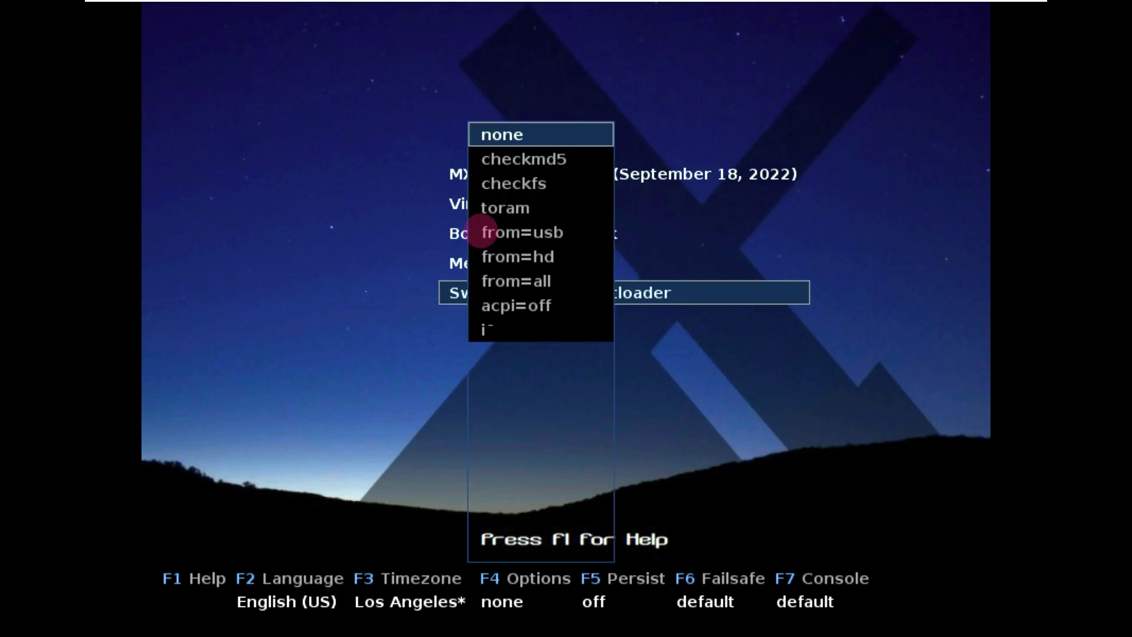
pyautogui.press('Down')
pyautogui.press('Down')
pyautogui.press('Down')
pyautogui.press('Down')
pyautogui.press('Down')
pyautogui.press('Escape')
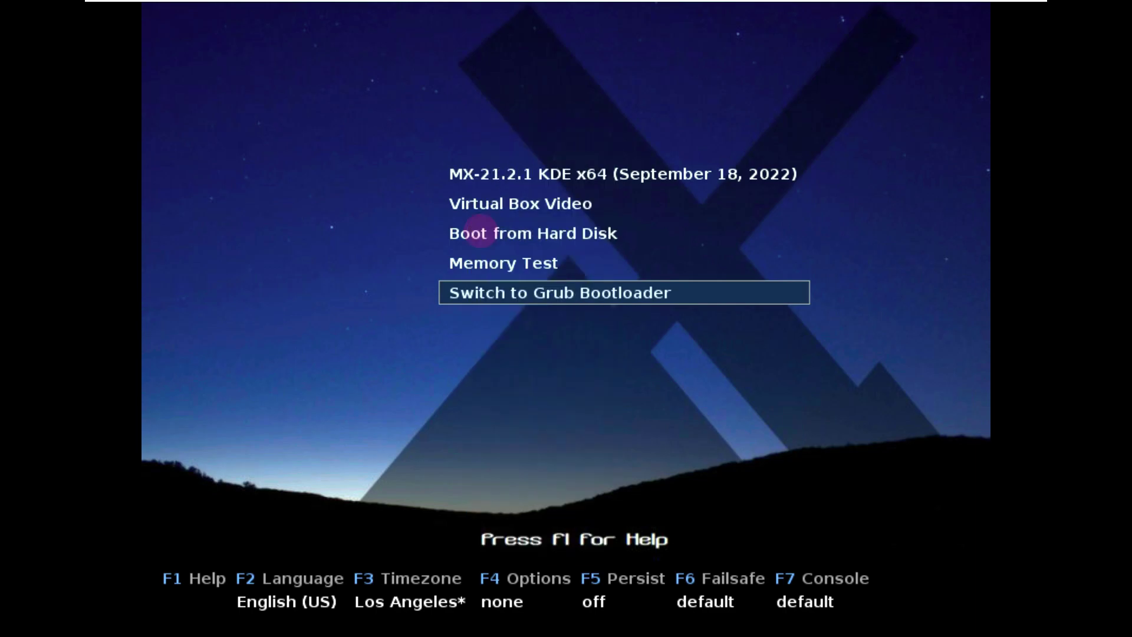
pyautogui.press('F5')
pyautogui.press('Escape')
pyautogui.press('F6')
pyautogui.press('Down')
pyautogui.press('Down')
pyautogui.press('Escape')
# Step: Look through the console resolutions offered for booting
pyautogui.press('F7')
pyautogui.press('Down')
pyautogui.press('Down')
pyautogui.press('Up')
pyautogui.press('Up')
pyautogui.press('Up')
pyautogui.press('Up')
pyautogui.press('Up')
pyautogui.press('Up')
pyautogui.press('Up')
pyautogui.press('Up')
pyautogui.press('Up')
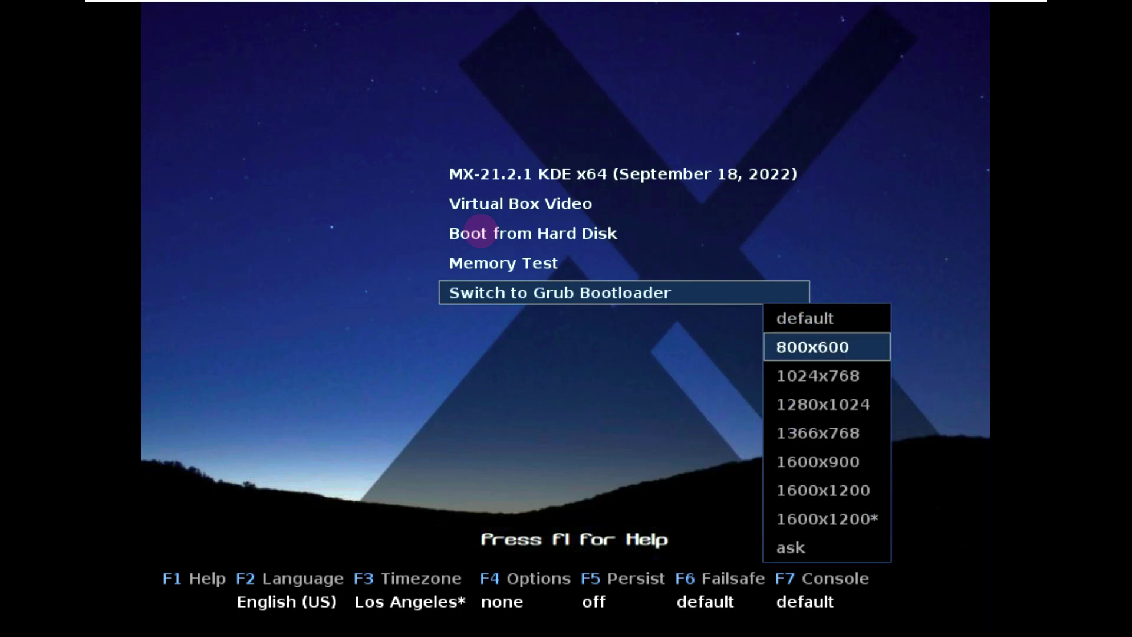
pyautogui.press('Escape')
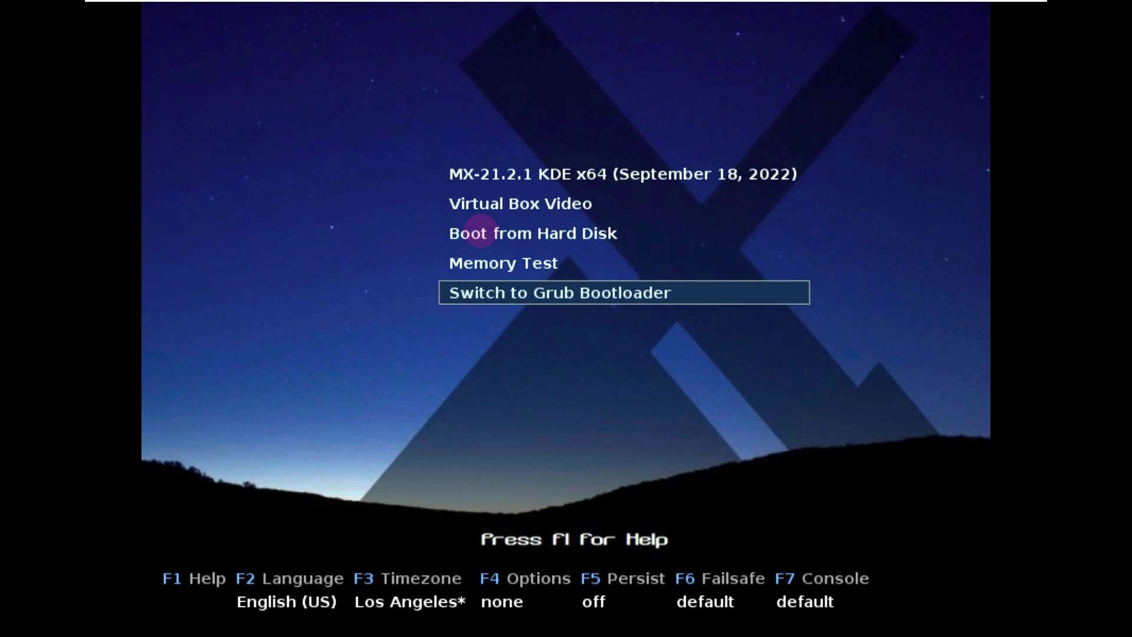
# Step: Boot into the MX-21.2.1 KDE live desktop
pyautogui.press('Up')
pyautogui.press('Up')
pyautogui.press('Up')
pyautogui.press('Return')
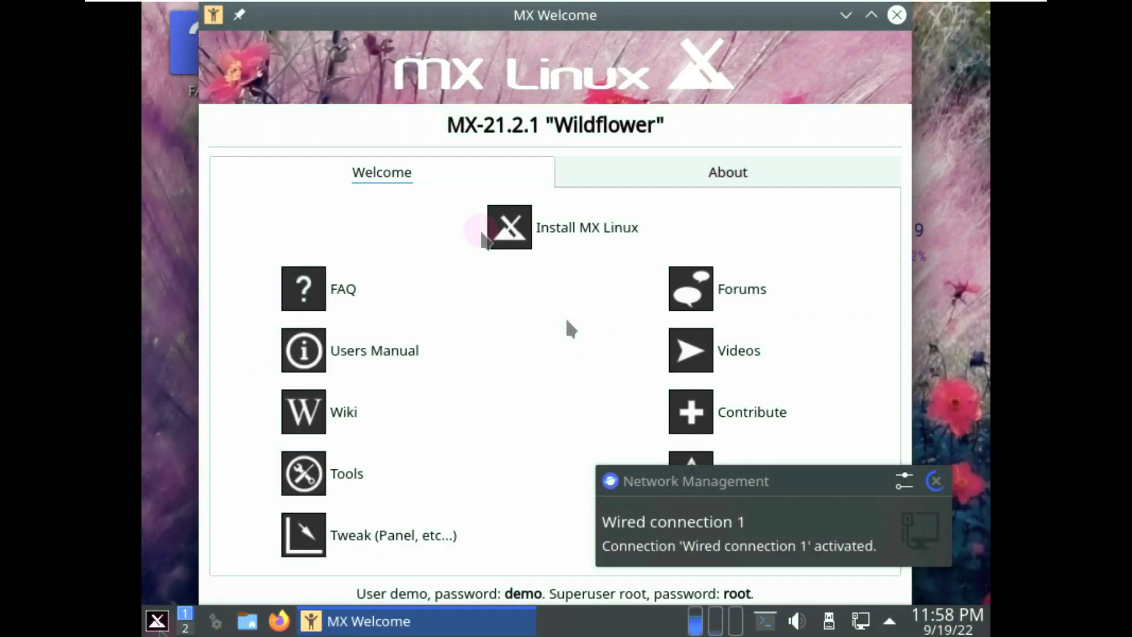
# Step: Look for a display settings tool among the installed applications, searching for "di" and "mo"
pyautogui.click(158, 626)
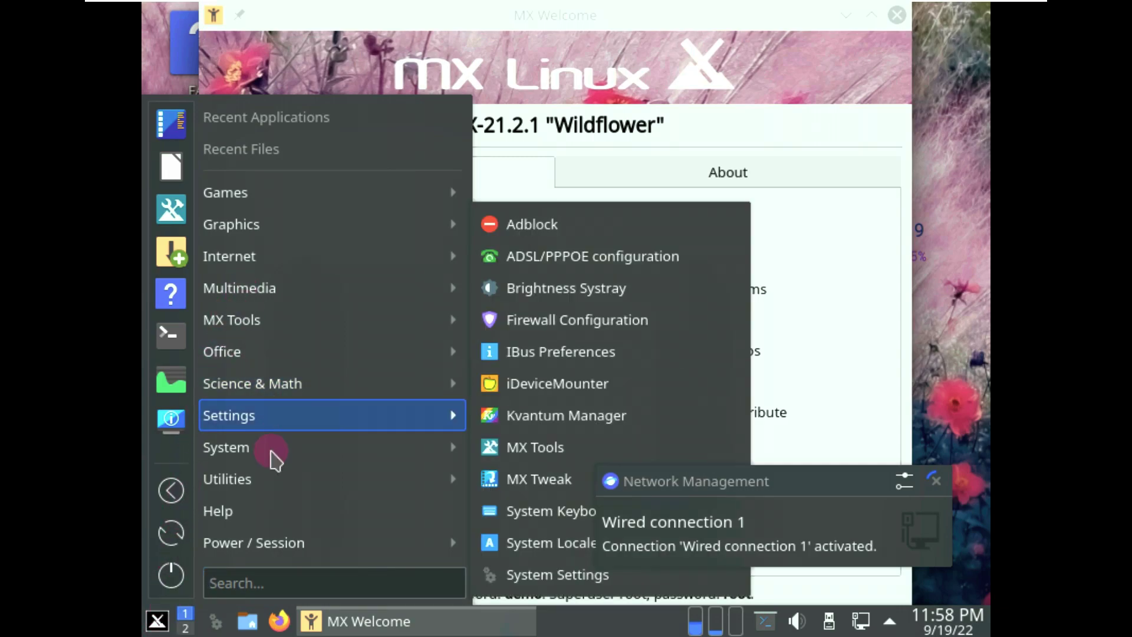
pyautogui.moveTo(219, 456)
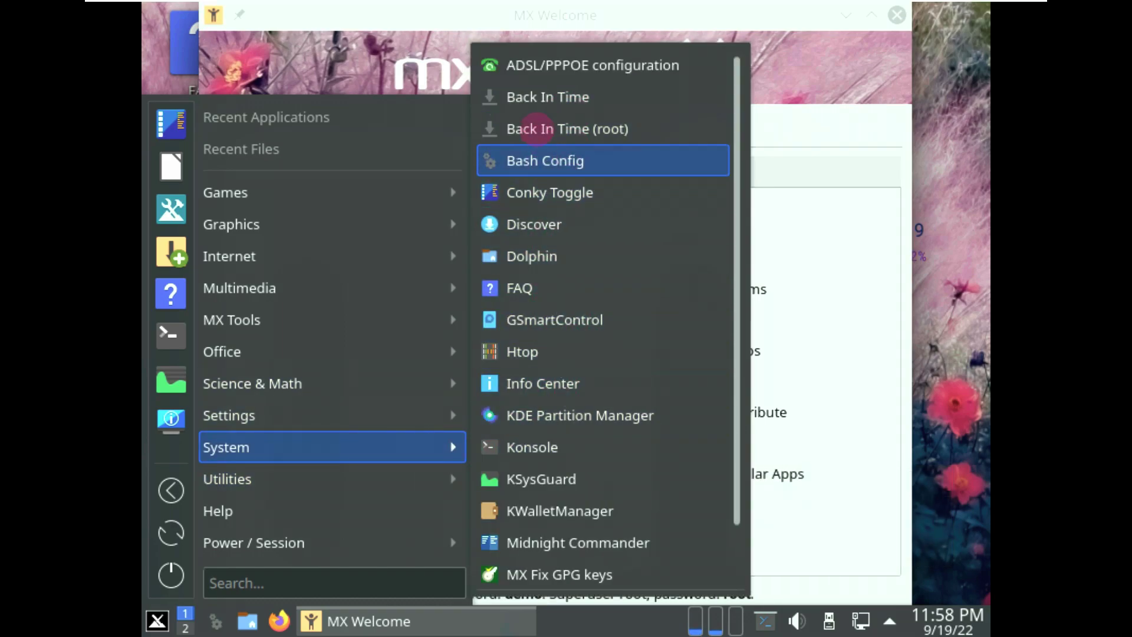
pyautogui.moveTo(305, 421)
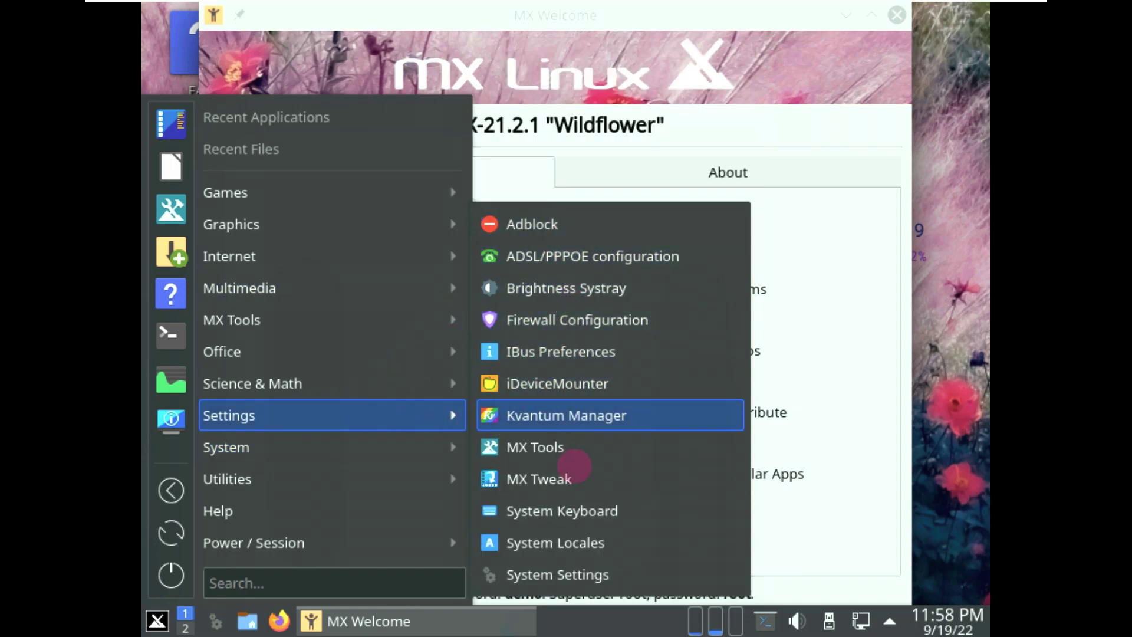
pyautogui.click(359, 589)
pyautogui.write('d')
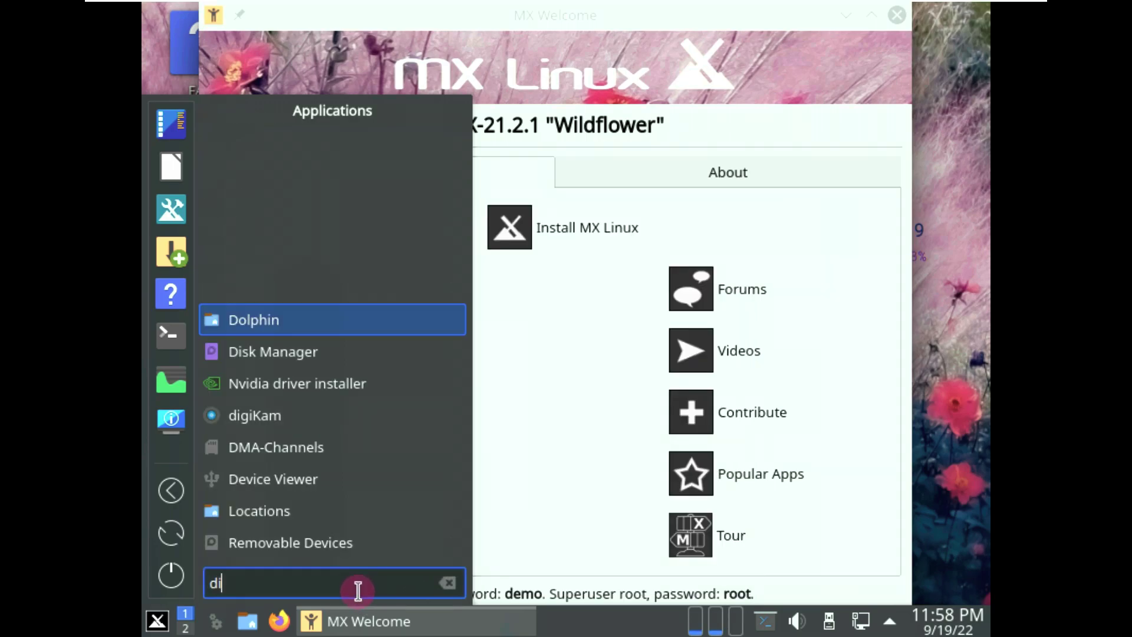
pyautogui.write('i')
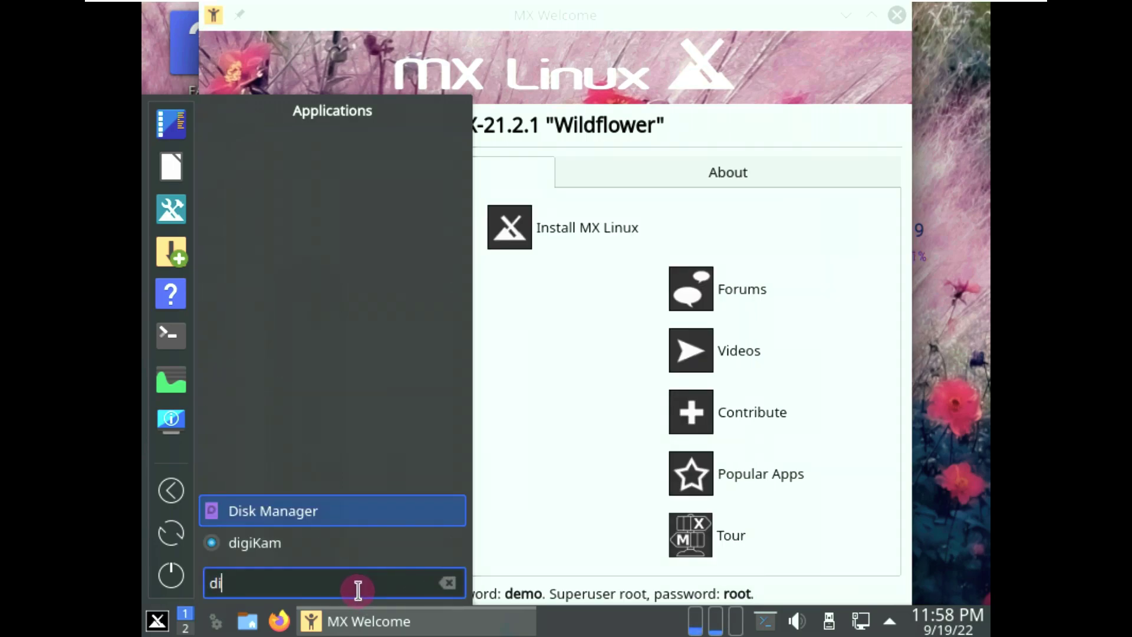
pyautogui.press('BackSpace')
pyautogui.press('BackSpace')
pyautogui.write('m')
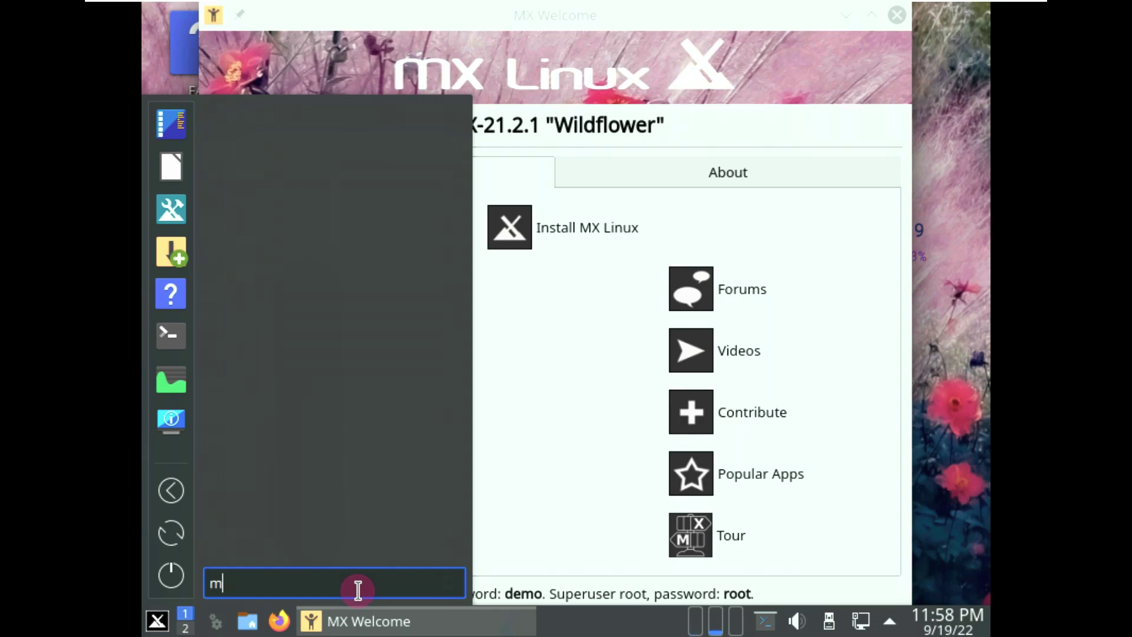
pyautogui.write('o')
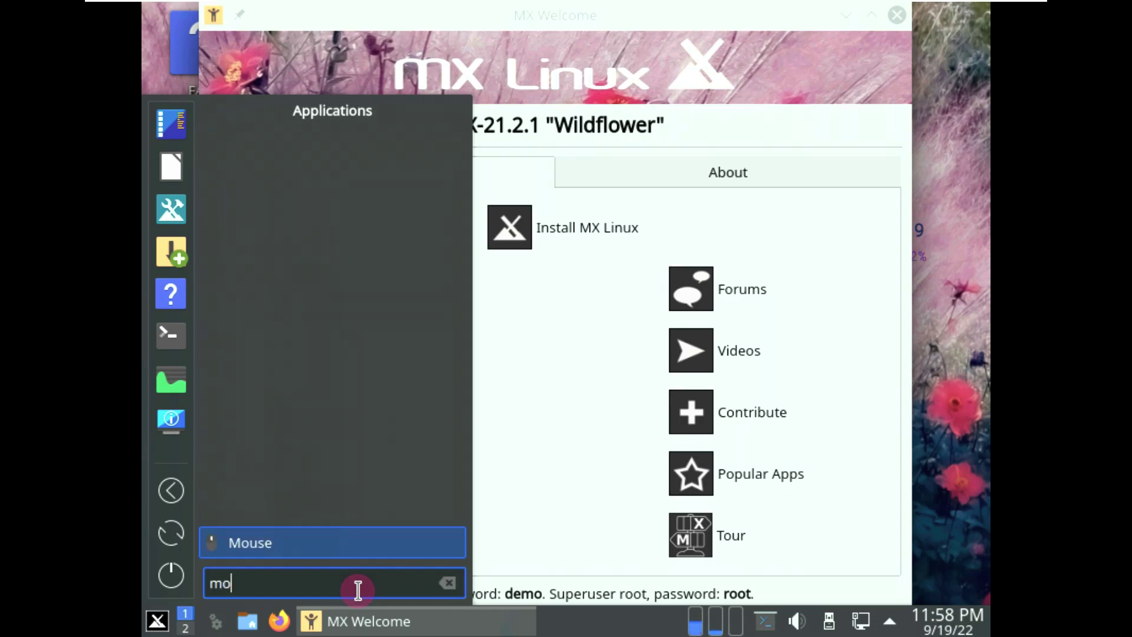
pyautogui.press('BackSpace')
pyautogui.press('BackSpace')
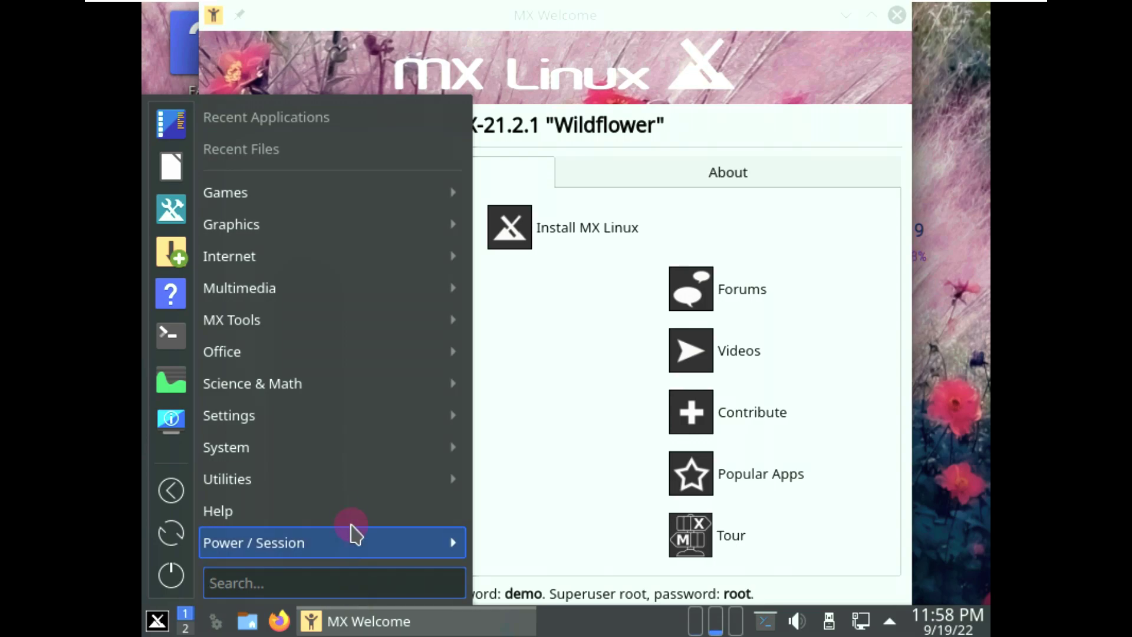
# Step: Check the Utilities, System and Settings application categories and launch System Settings
pyautogui.moveTo(352, 492)
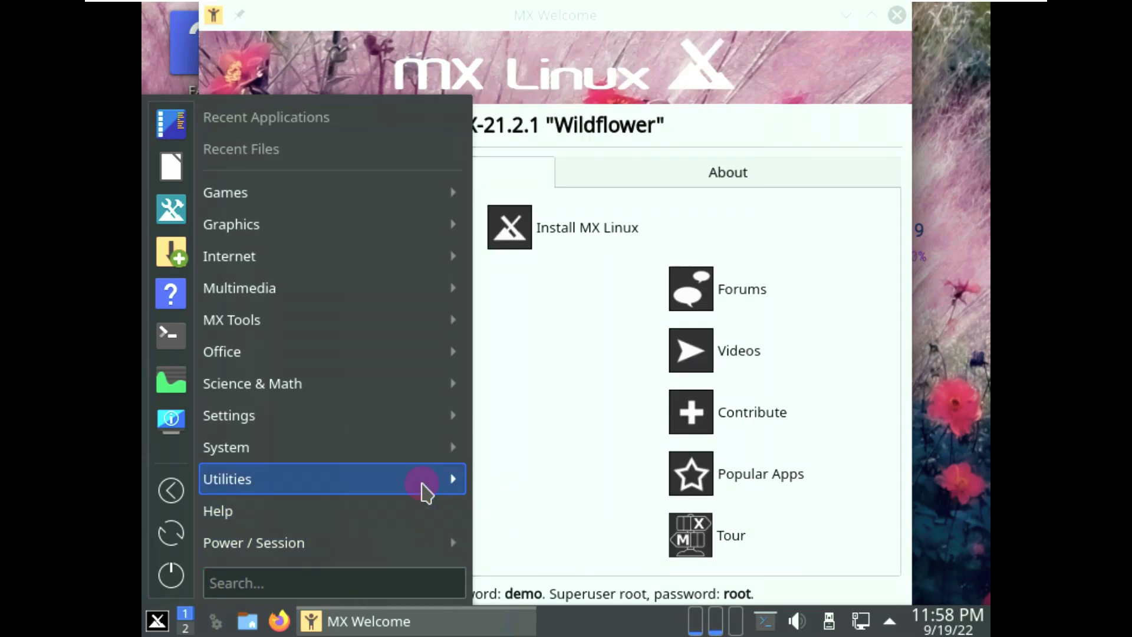
pyautogui.moveTo(427, 492)
pyautogui.scroll(-1, 589, 465)
pyautogui.scroll(1, 593, 466)
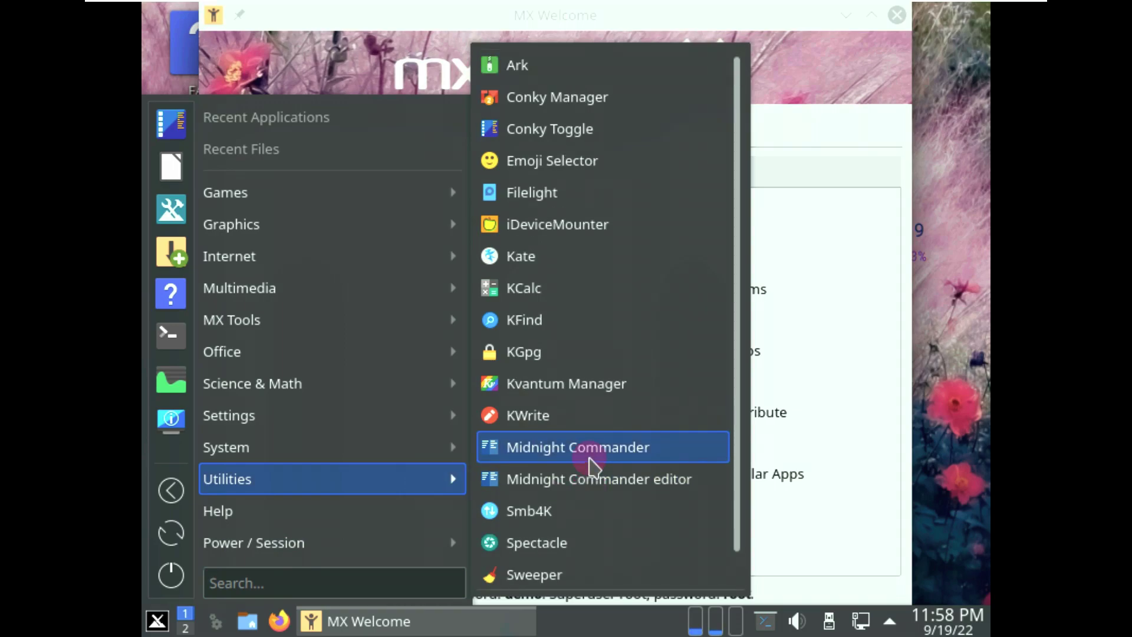
pyautogui.moveTo(461, 457)
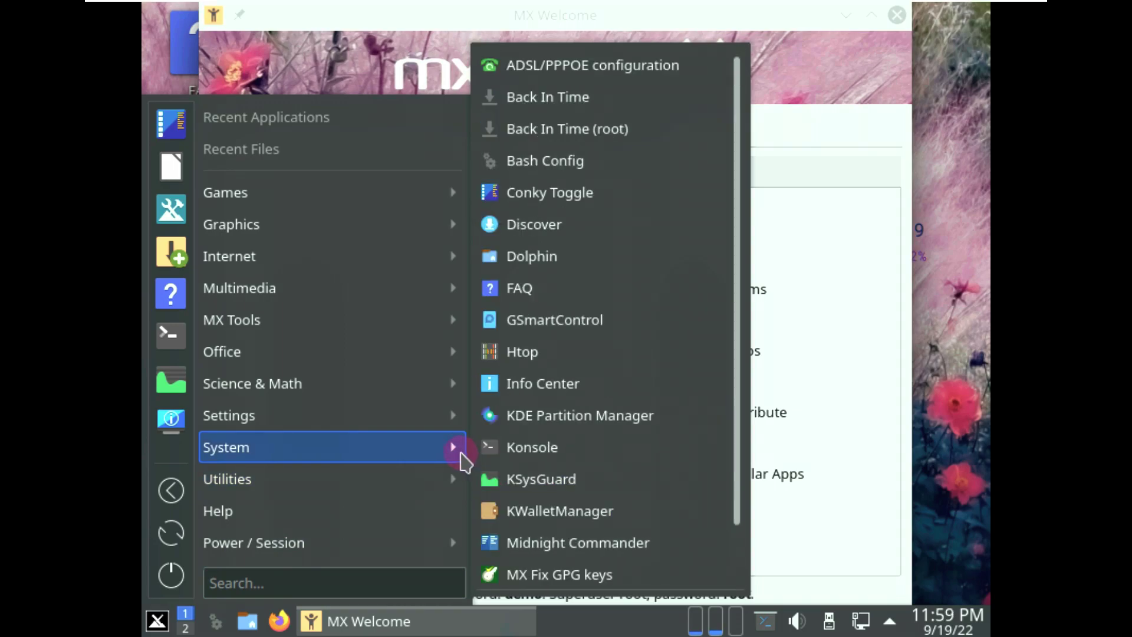
pyautogui.scroll(-1, 578, 449)
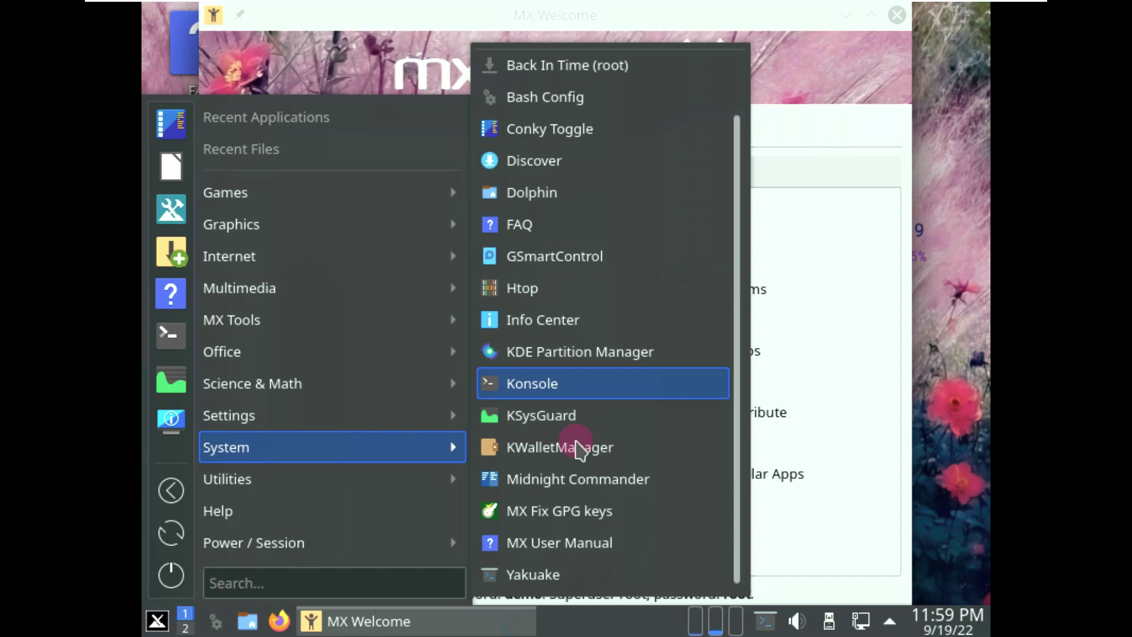
pyautogui.scroll(1, 578, 449)
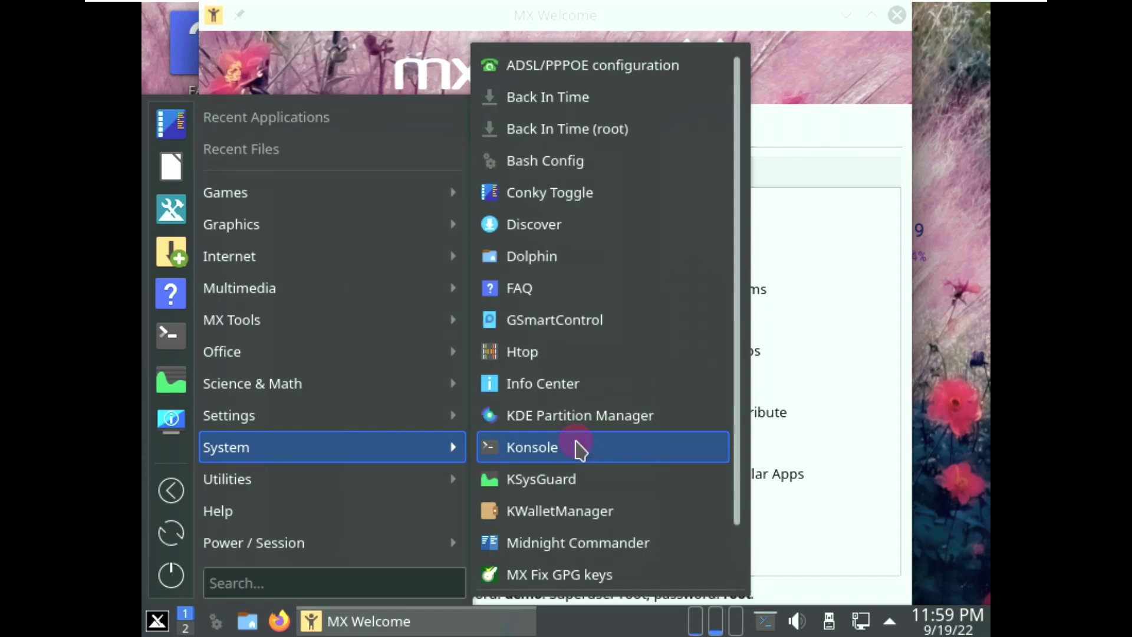
pyautogui.moveTo(450, 428)
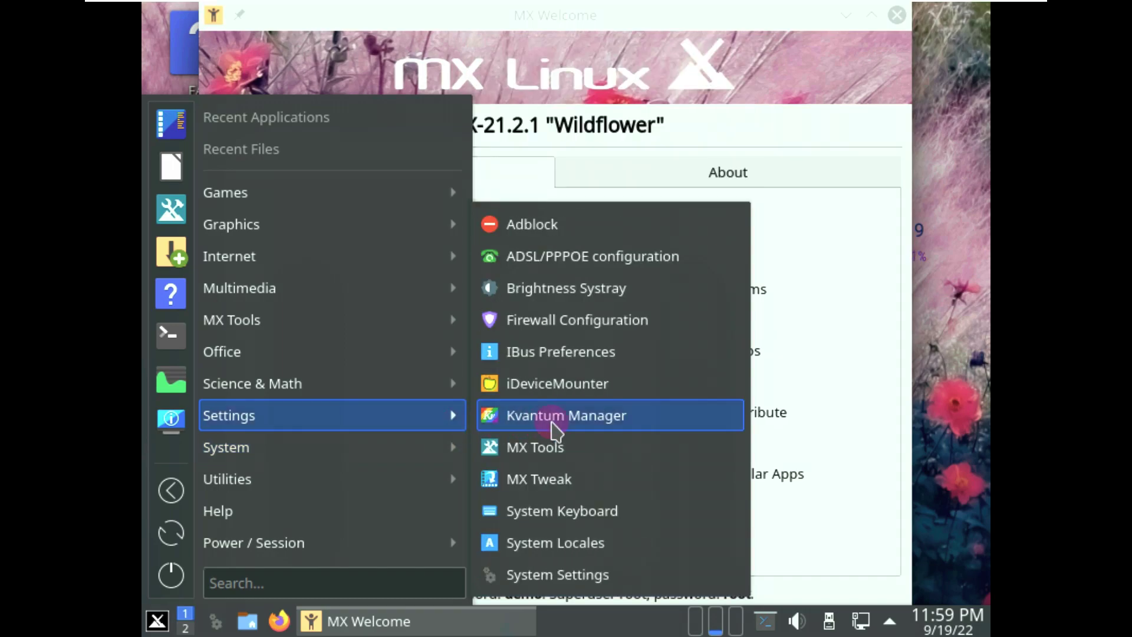
pyautogui.click(598, 573)
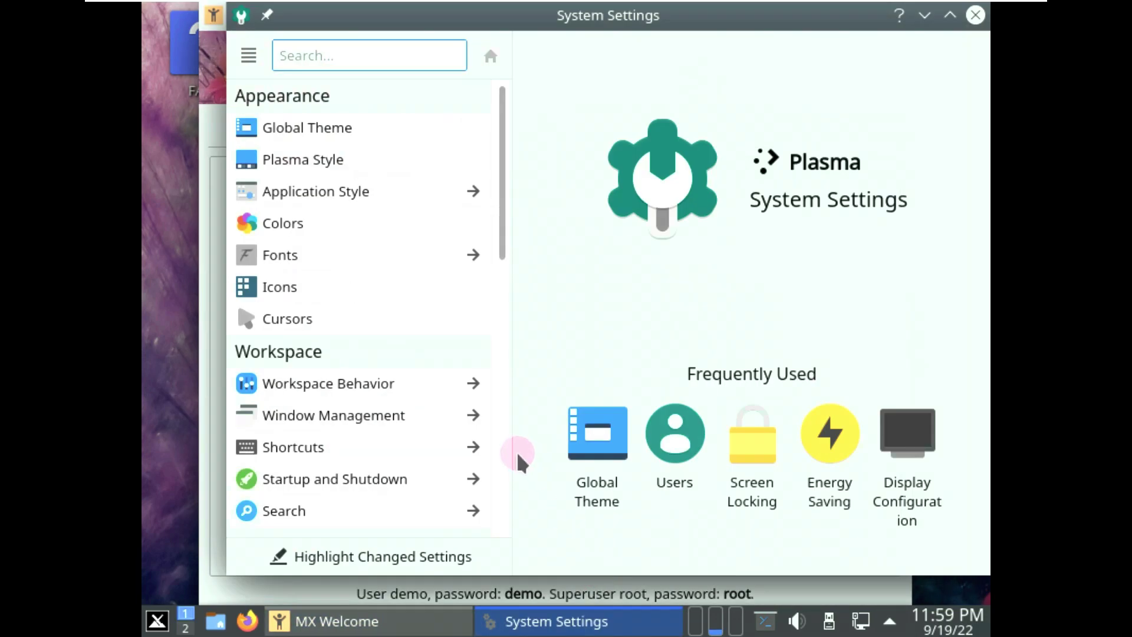
# Step: Set the display resolution to 1360x768 in Display Configuration, apply it and close System Settings
pyautogui.scroll(-10, 457, 380)
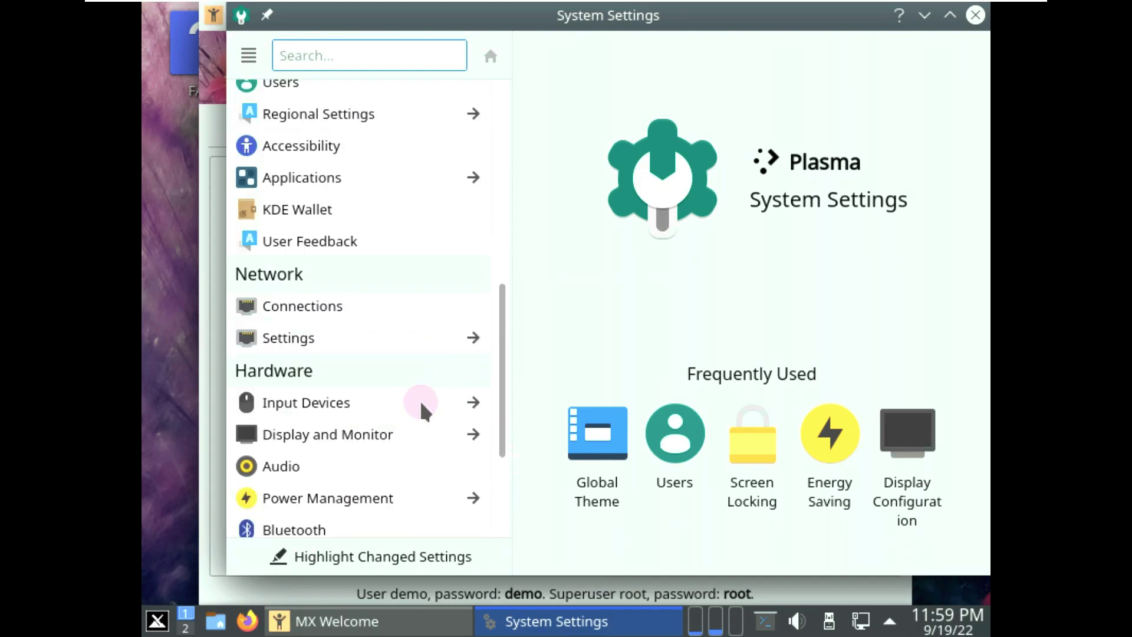
pyautogui.click(385, 435)
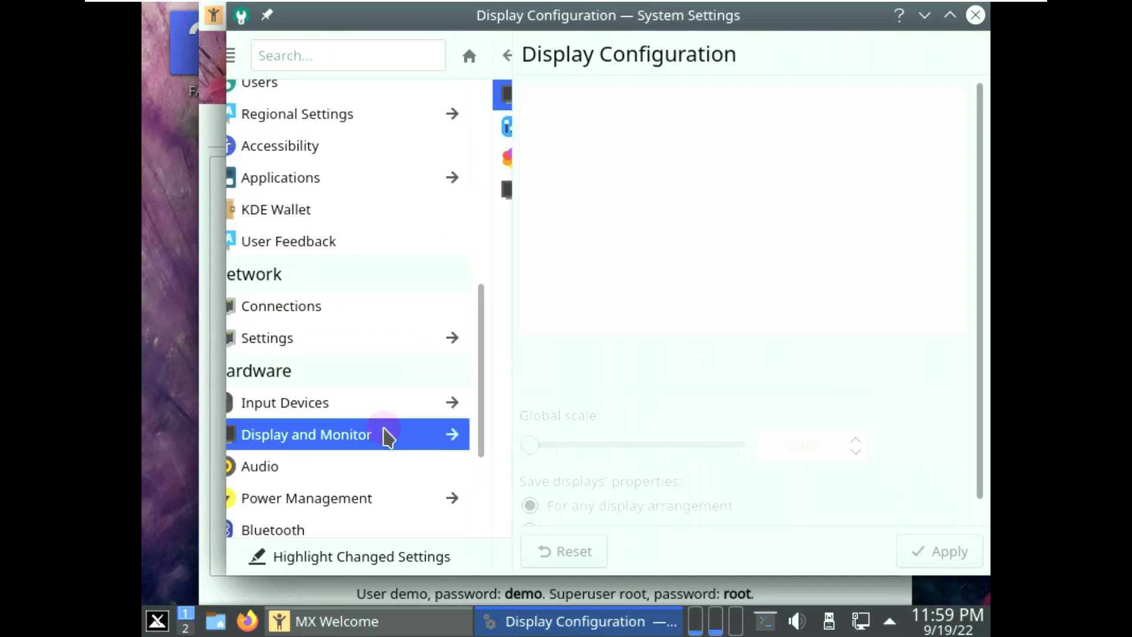
pyautogui.click(714, 407)
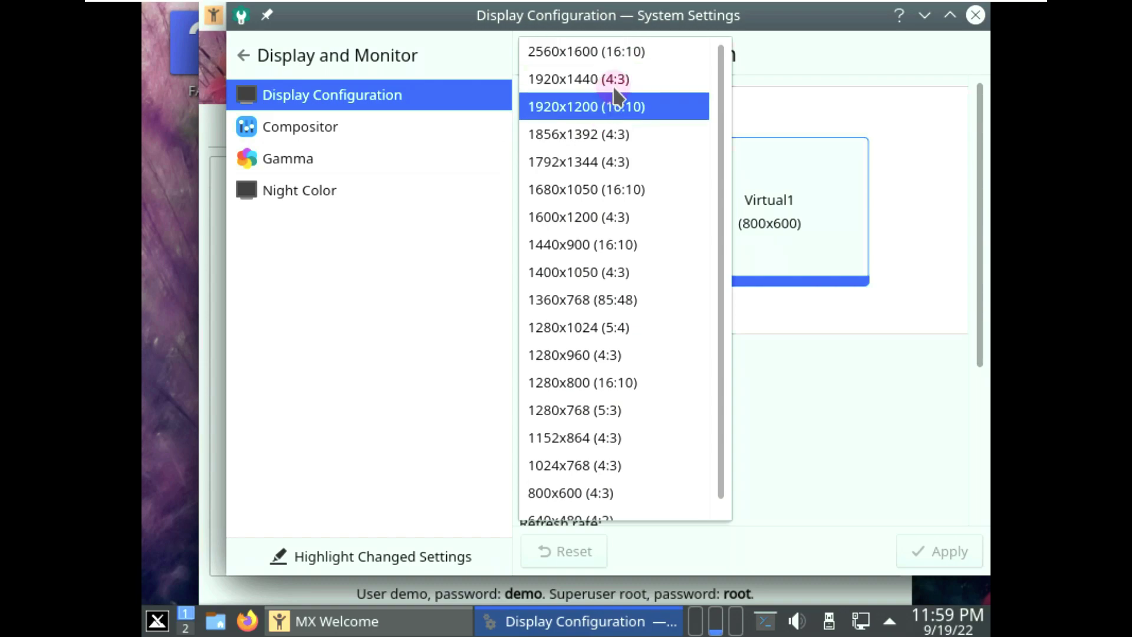
pyautogui.click(630, 298)
pyautogui.click(905, 551)
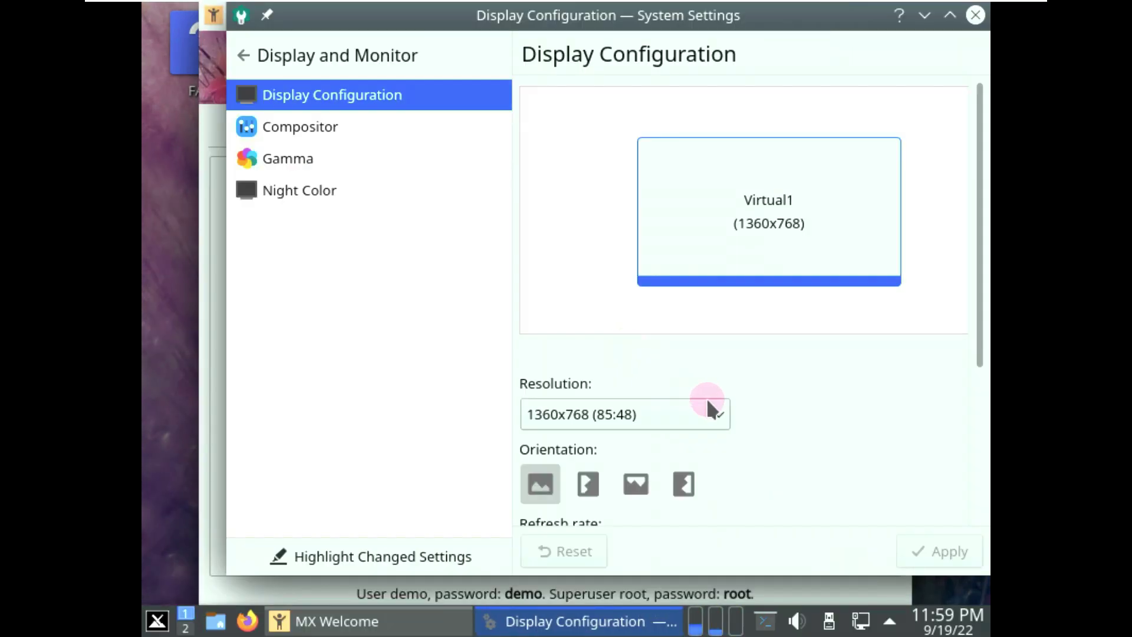
pyautogui.scroll(-5, 748, 405)
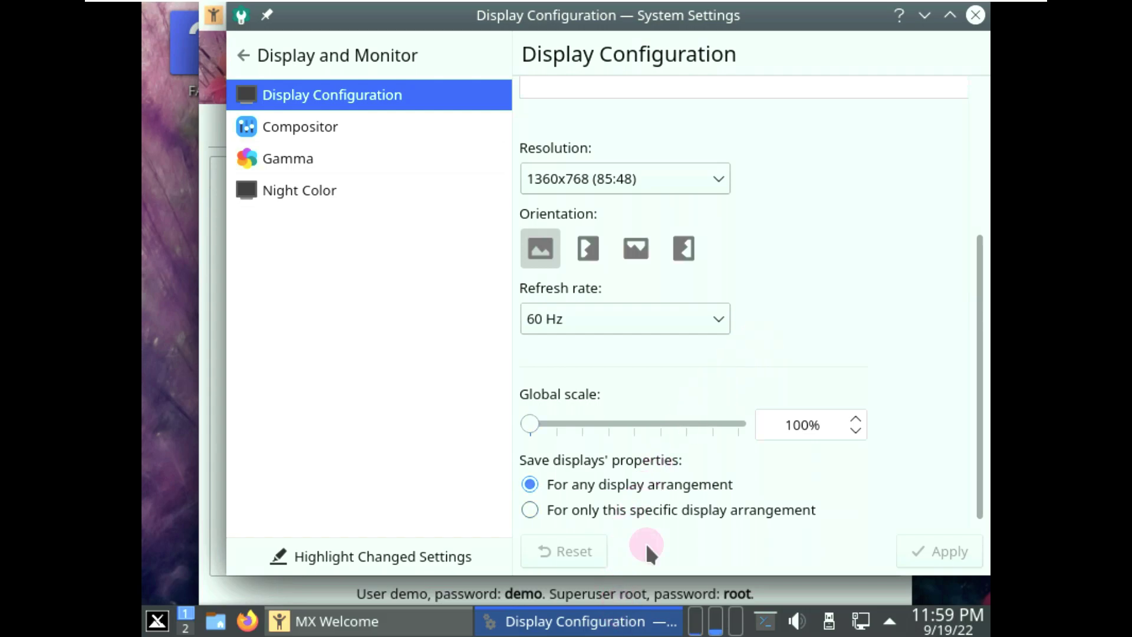
pyautogui.click(974, 17)
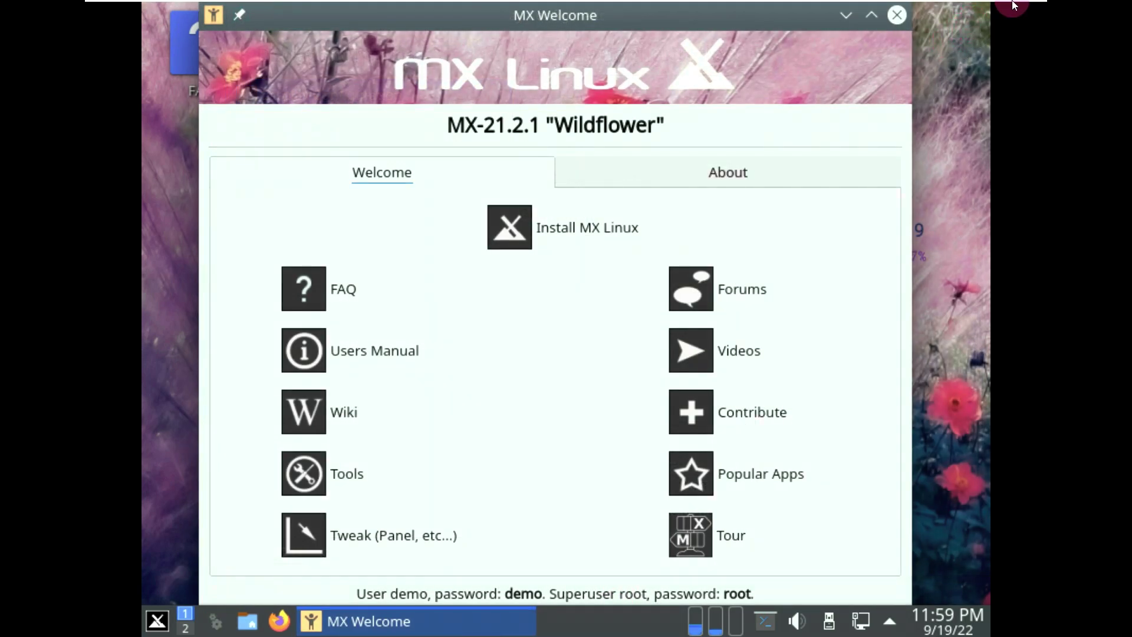
# Step: Stretch the virtual machine's display so the guest desktop fills the whole screen
pyautogui.moveTo(1015, 4)
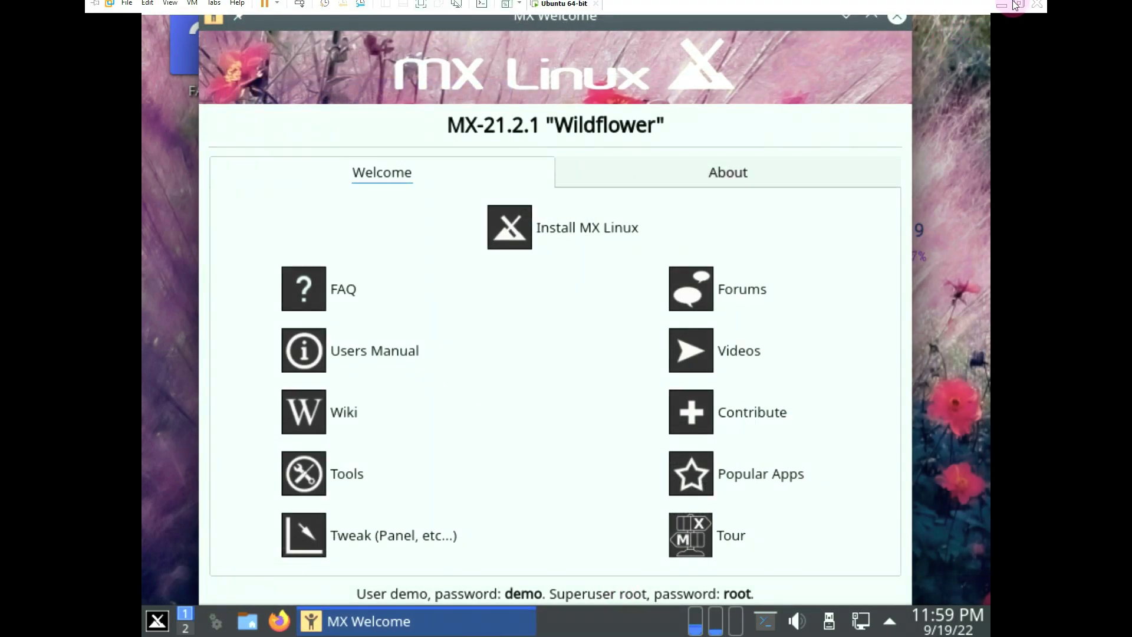
pyautogui.click(520, 9)
pyautogui.click(526, 36)
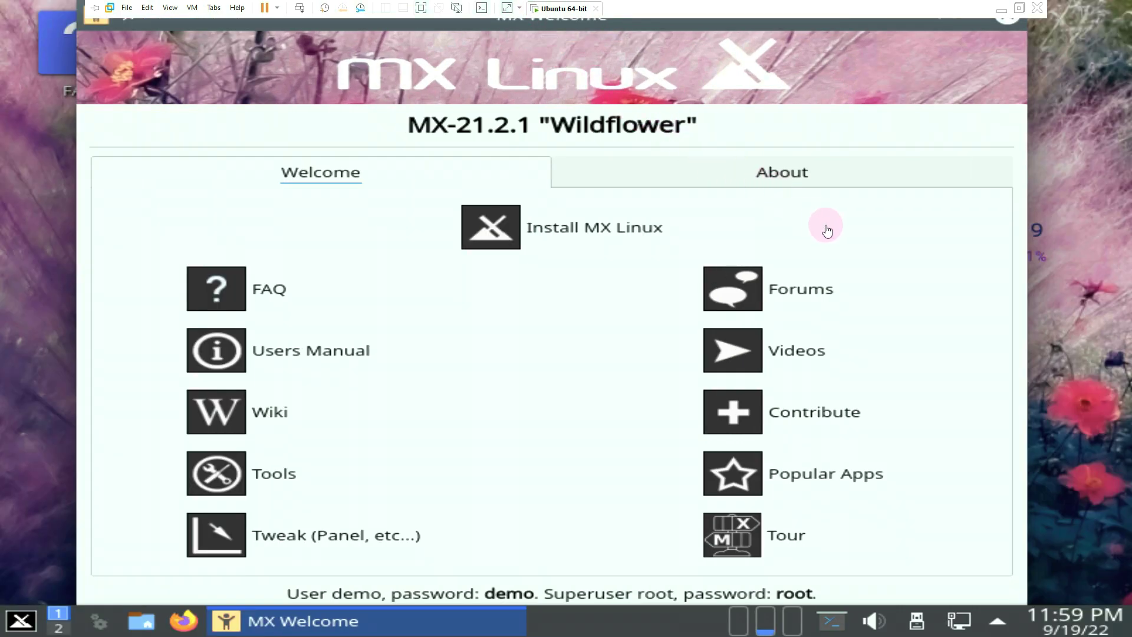
# Step: Reopen System Settings from the installed applications
pyautogui.click(24, 624)
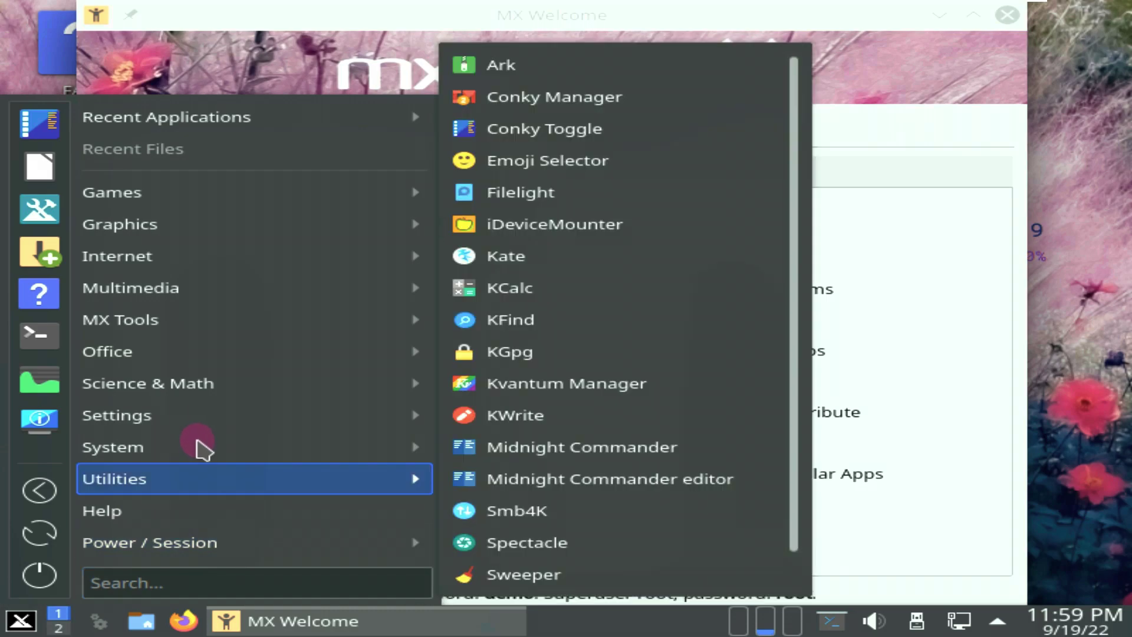
pyautogui.moveTo(204, 449)
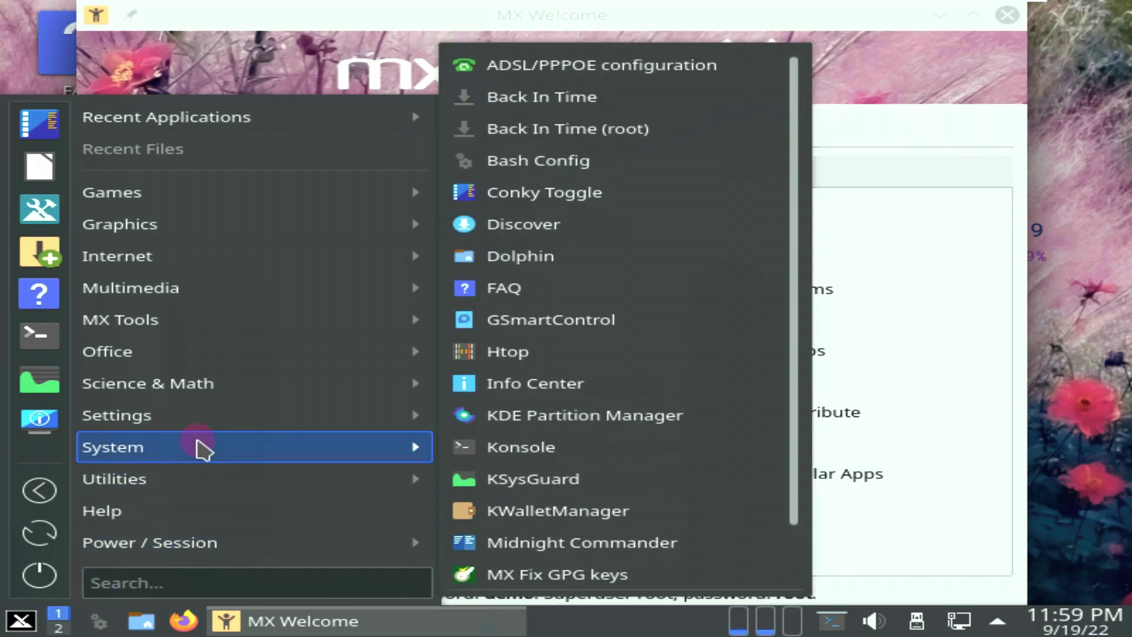
pyautogui.scroll(-1, 583, 438)
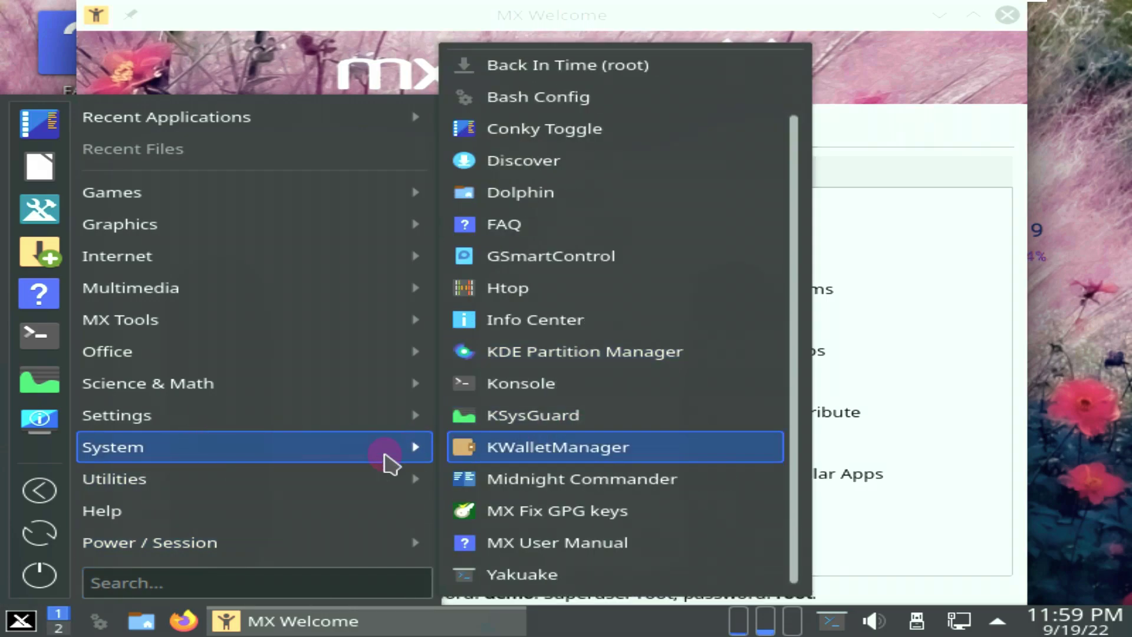
pyautogui.moveTo(375, 420)
pyautogui.click(545, 581)
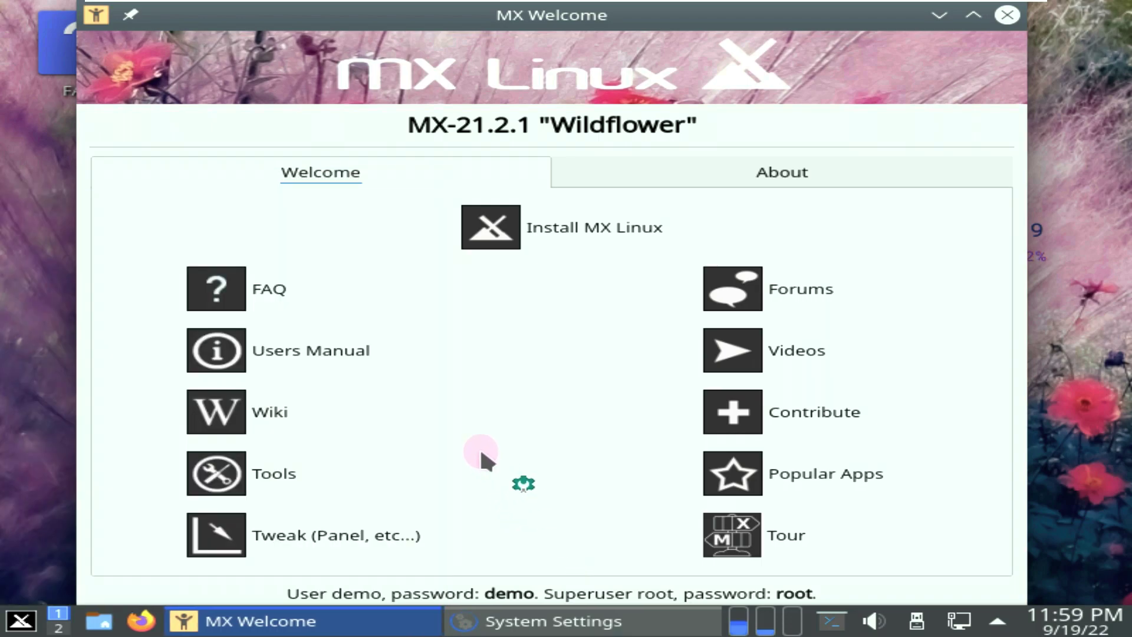
# Step: Set the display resolution to 1360x768 in the Display and Monitor settings and apply it
pyautogui.scroll(-4, 394, 408)
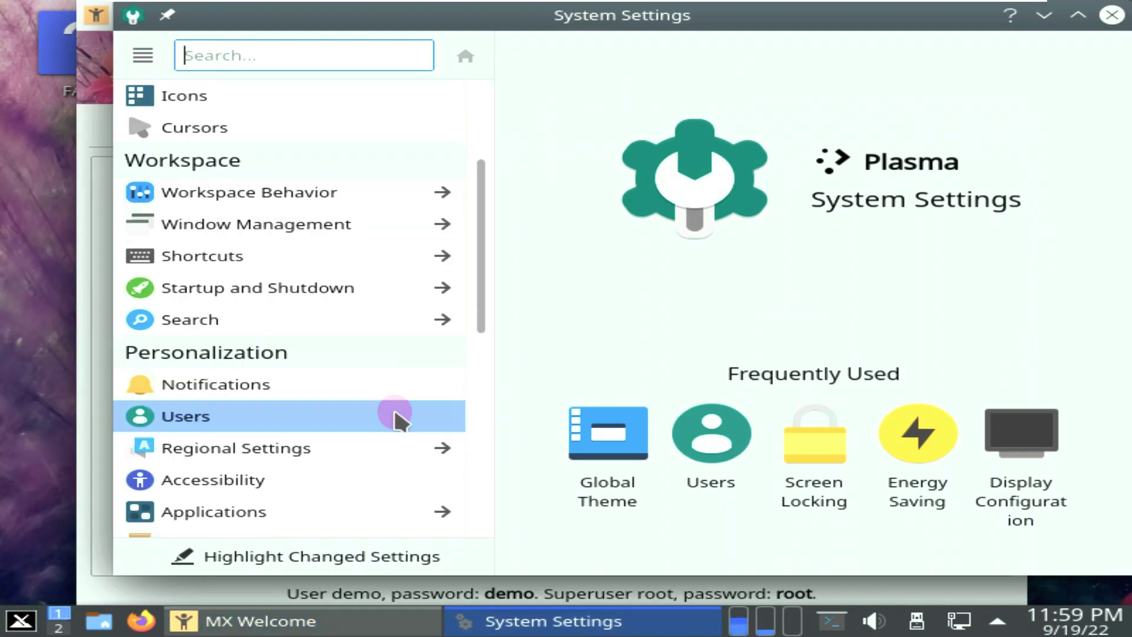
pyautogui.scroll(-4, 389, 407)
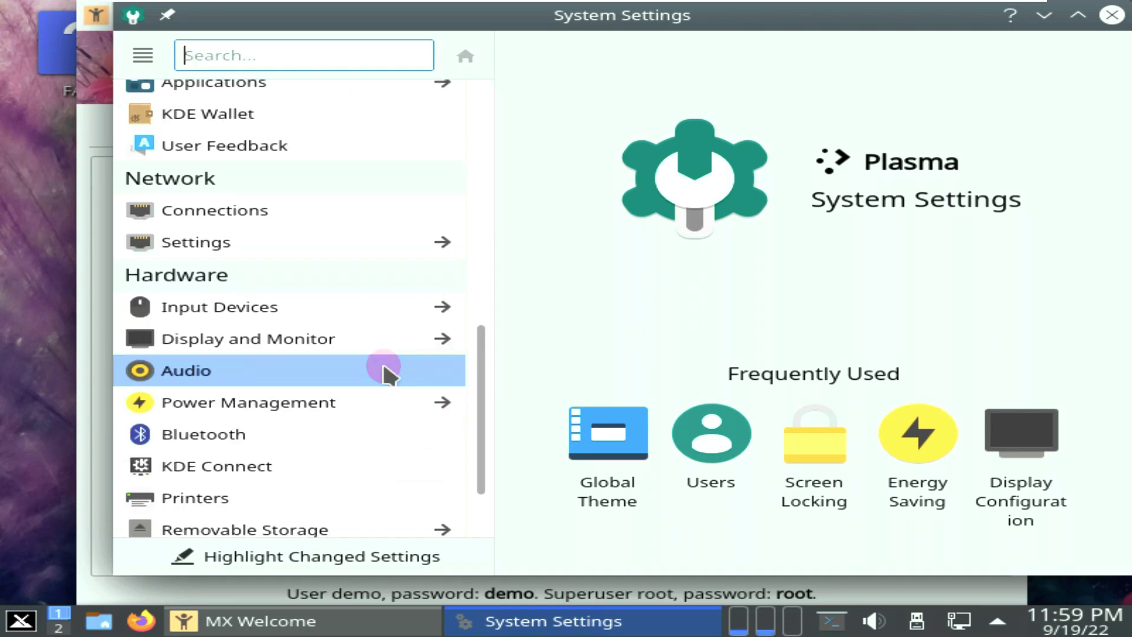
pyautogui.click(361, 341)
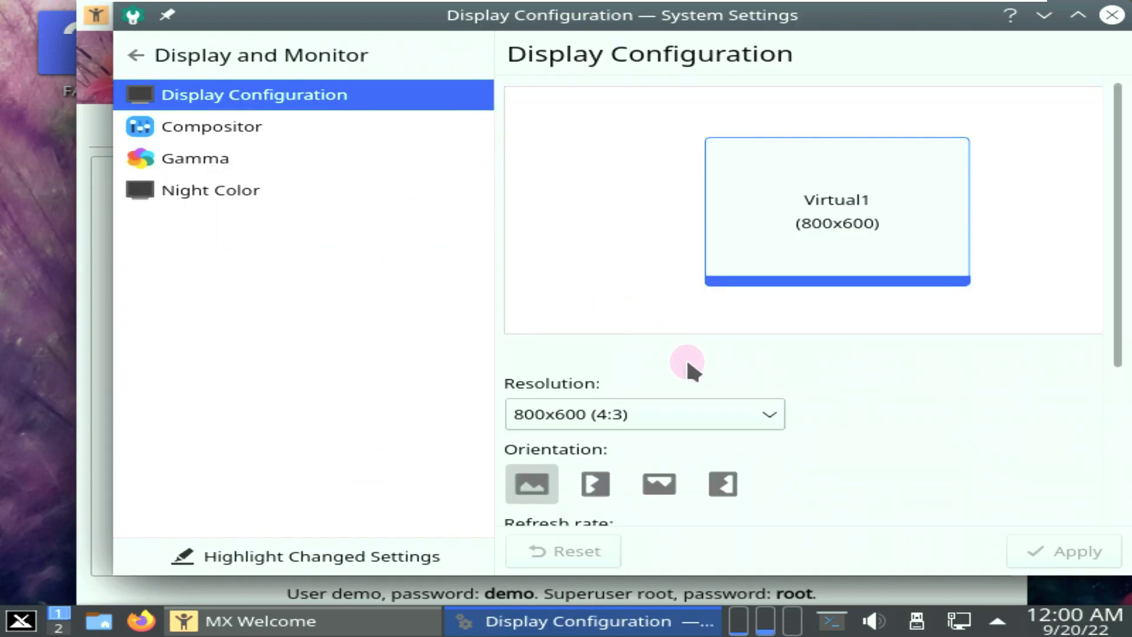
pyautogui.click(689, 413)
pyautogui.click(646, 285)
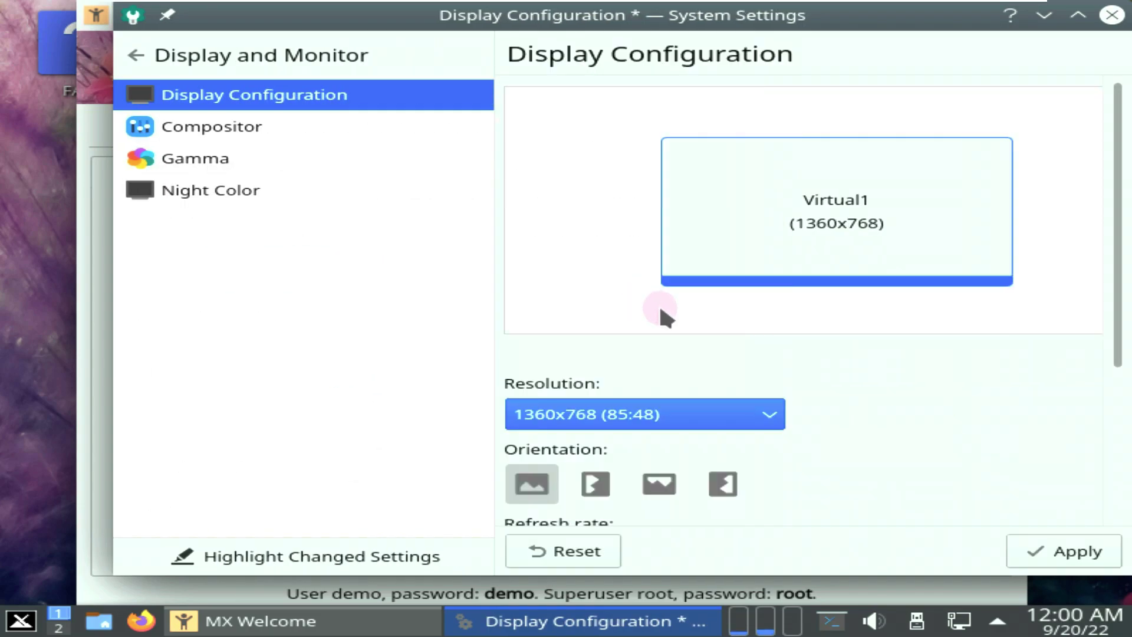
pyautogui.click(1047, 551)
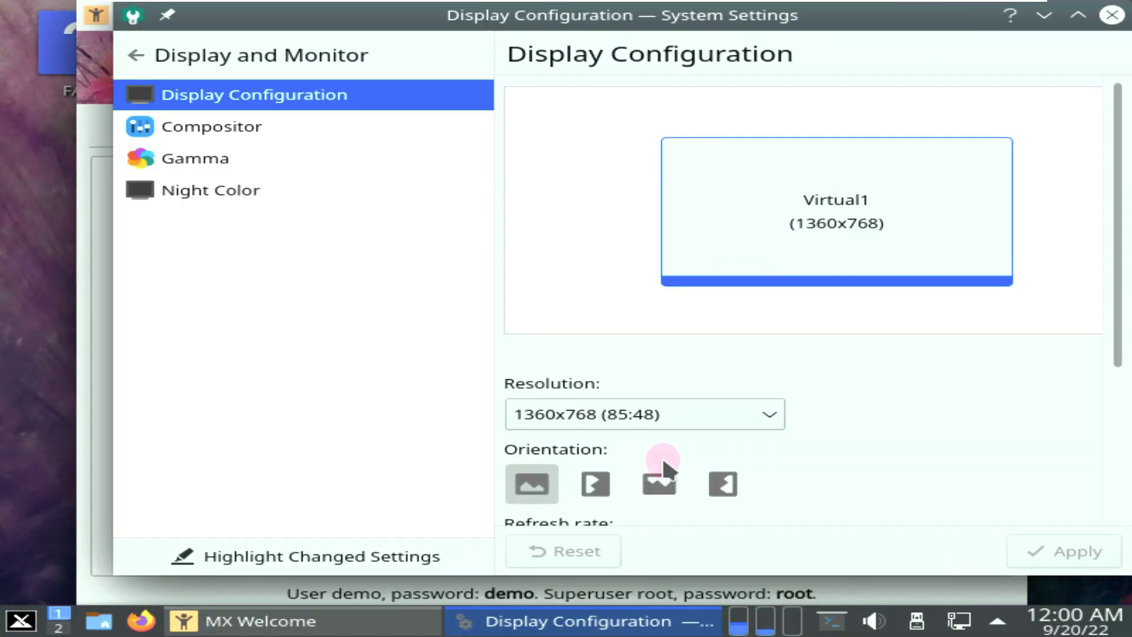
# Step: Set the display resolution to 1920x1200 (16:10), apply it and close System Settings
pyautogui.click(661, 420)
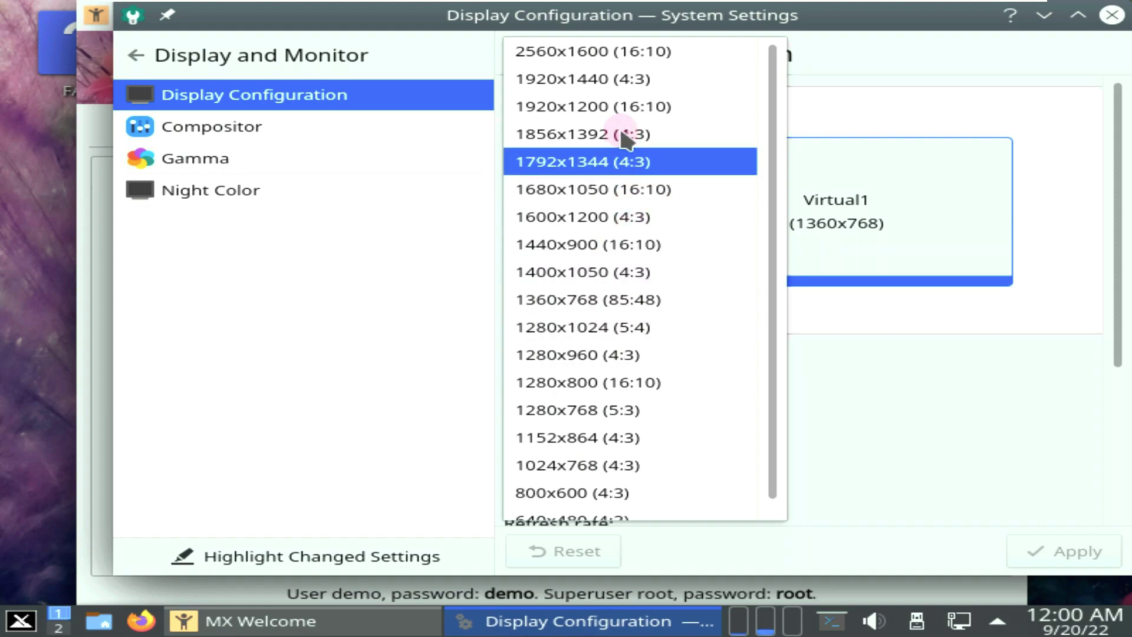
pyautogui.click(617, 107)
pyautogui.click(1043, 546)
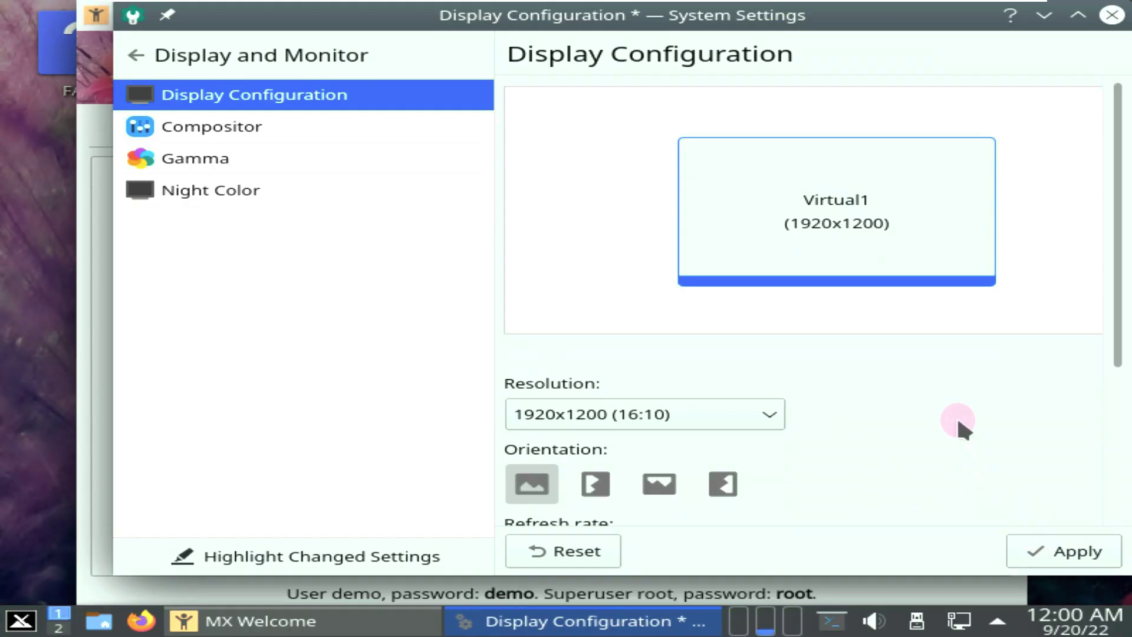
pyautogui.click(1112, 18)
pyautogui.click(629, 297)
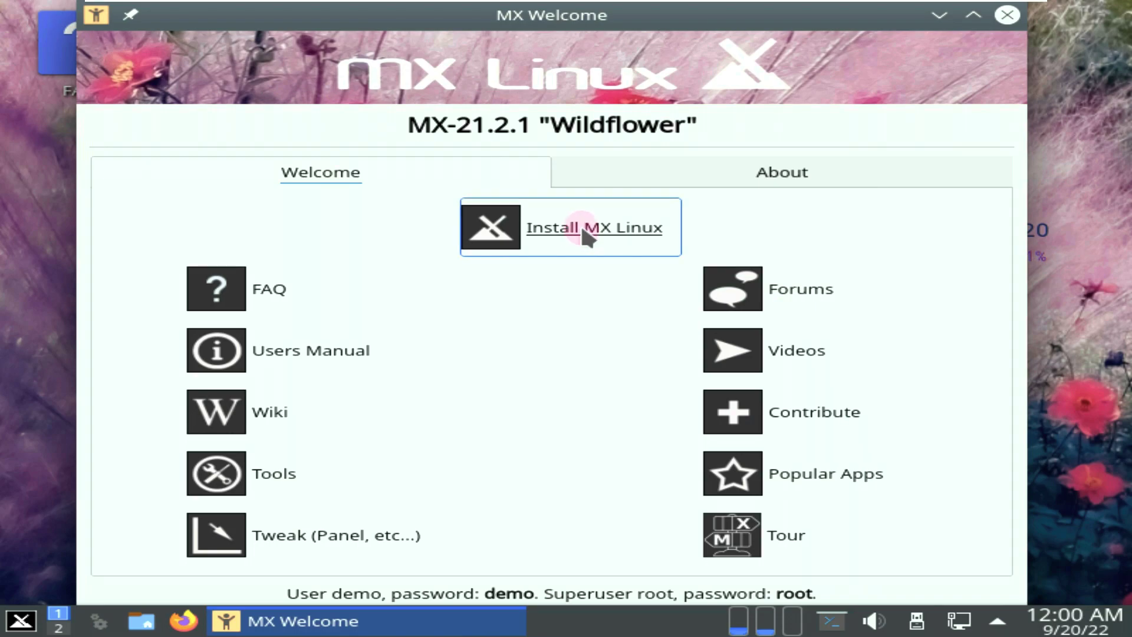
# Step: Maximize MX Welcome and open the Quick-System-Info full report from its About information
pyautogui.click(636, 172)
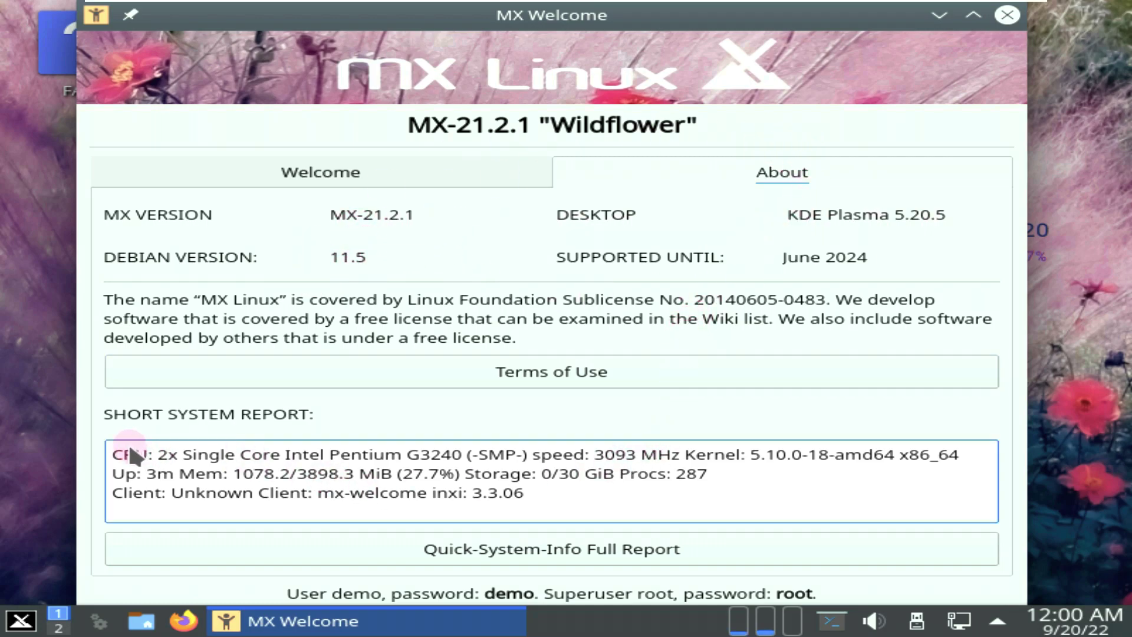
pyautogui.click(637, 549)
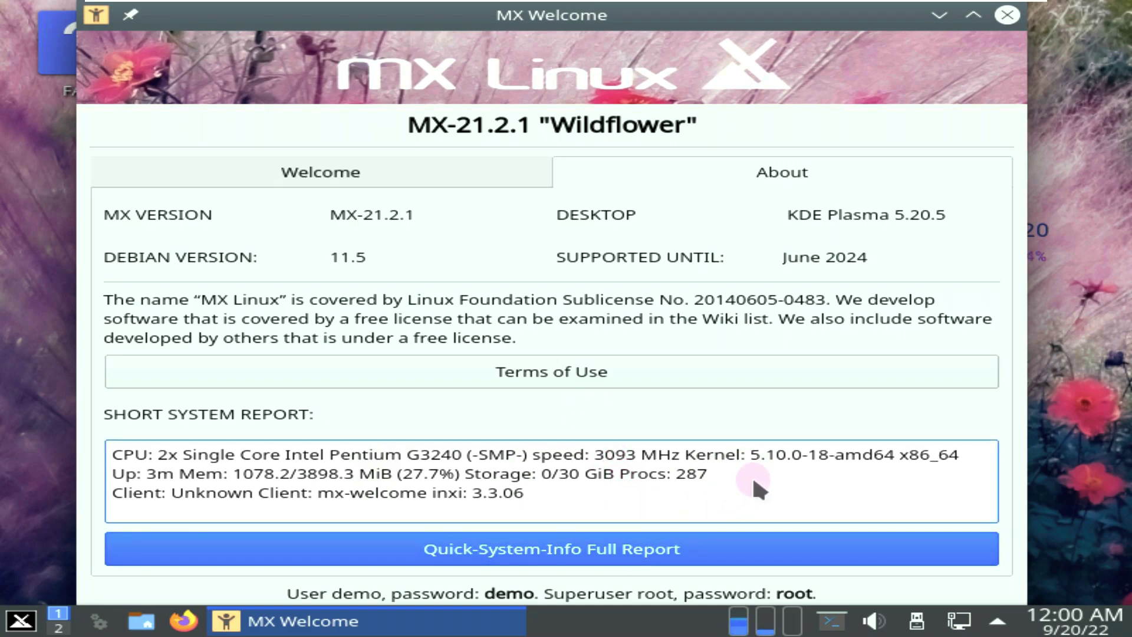
pyautogui.click(973, 20)
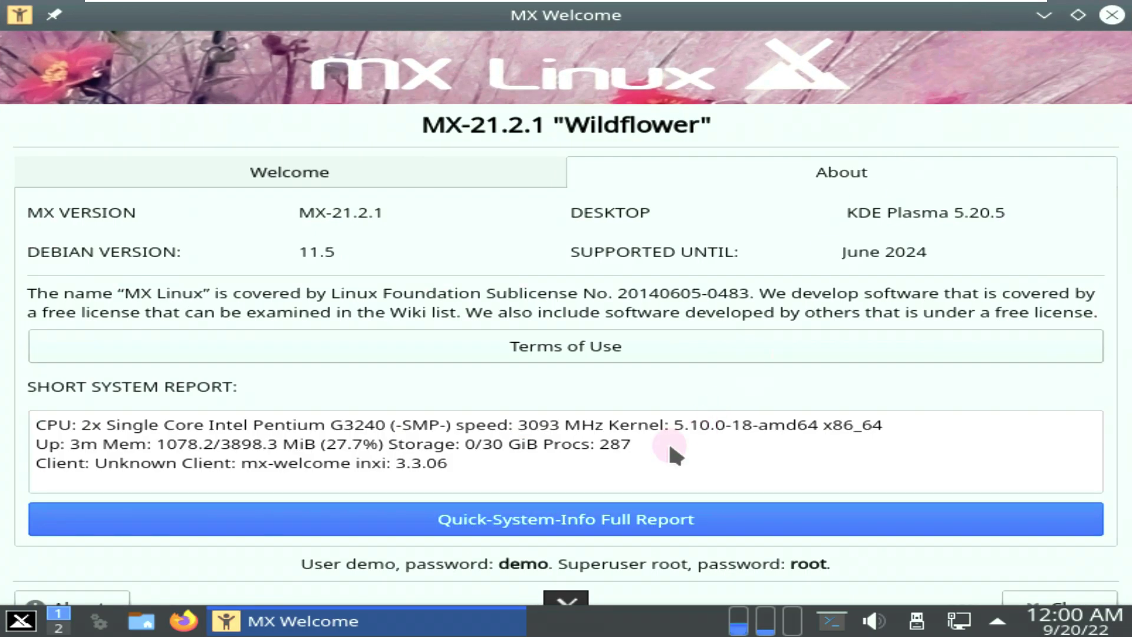
pyautogui.click(648, 528)
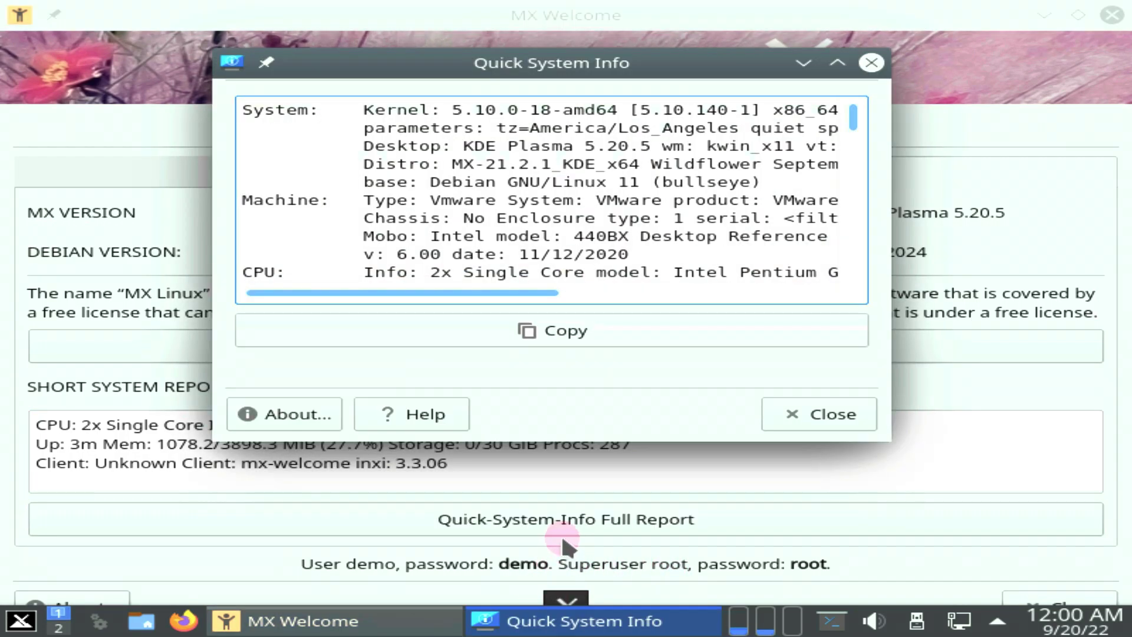
# Step: Maximize the Quick System Info report and examine its hardware, drive, repository and boot mode details
pyautogui.click(838, 63)
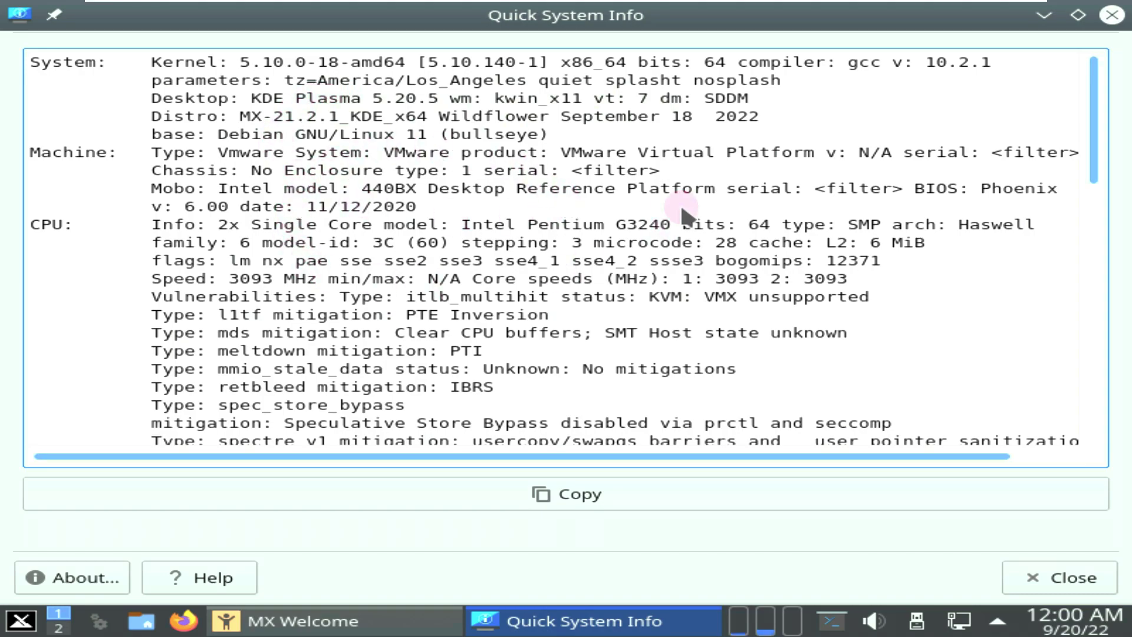
pyautogui.scroll(-7, 308, 273)
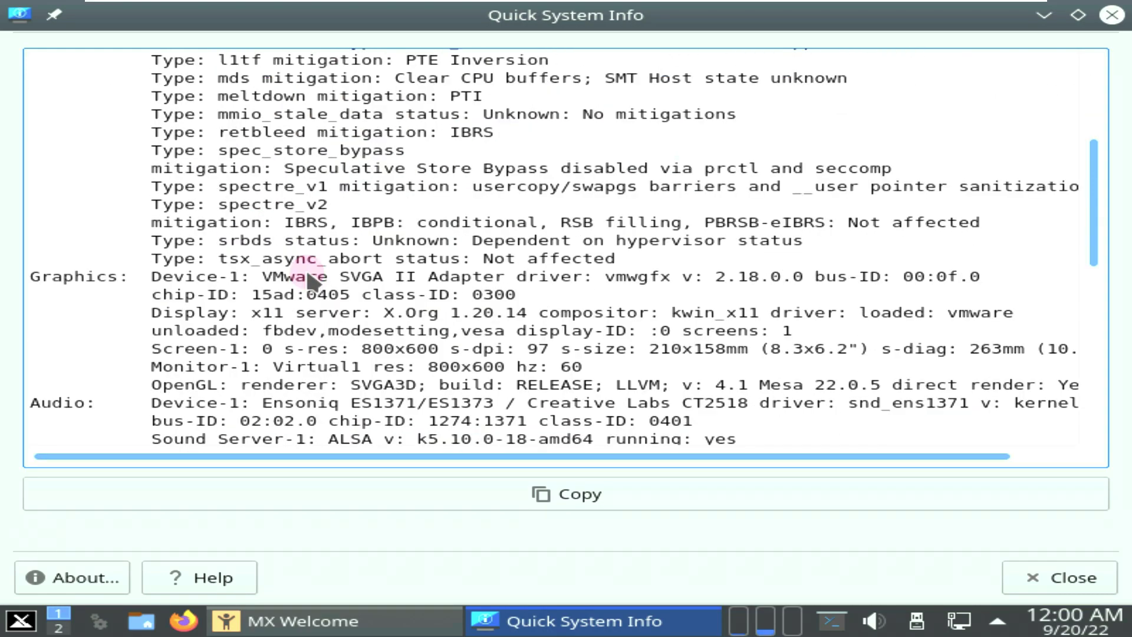
pyautogui.scroll(-6, 308, 272)
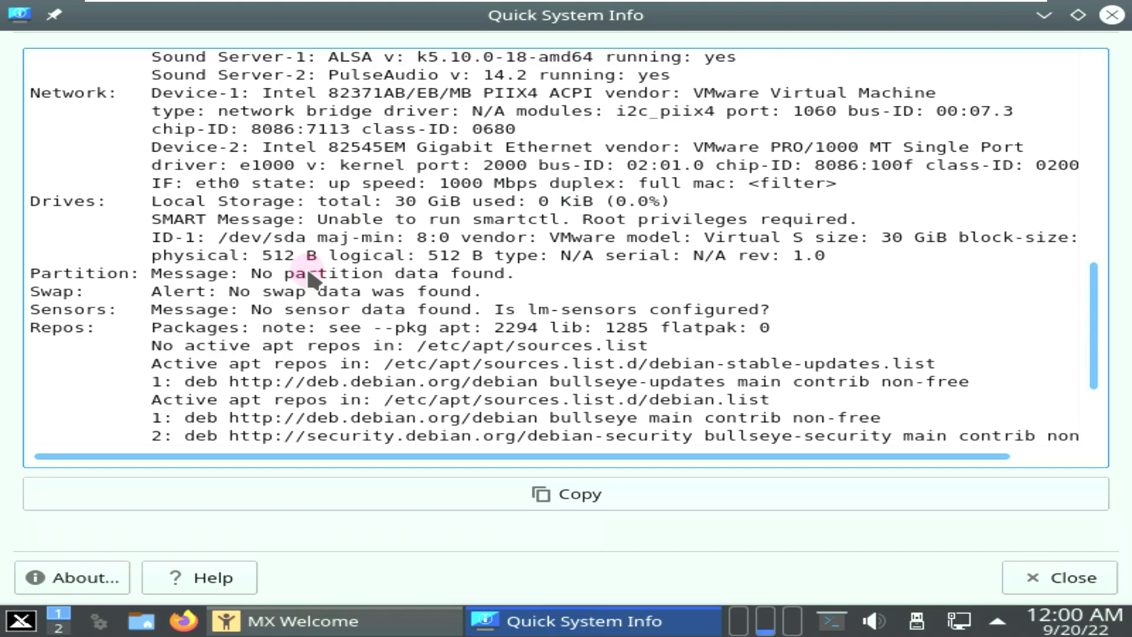
pyautogui.scroll(-2, 312, 273)
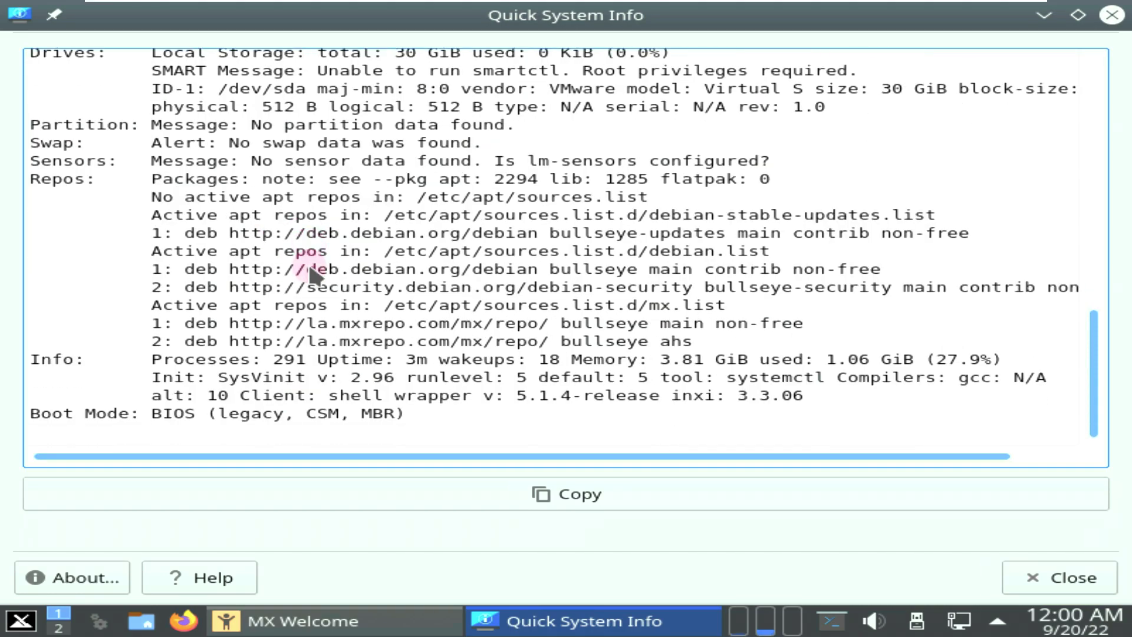
pyautogui.scroll(4, 311, 272)
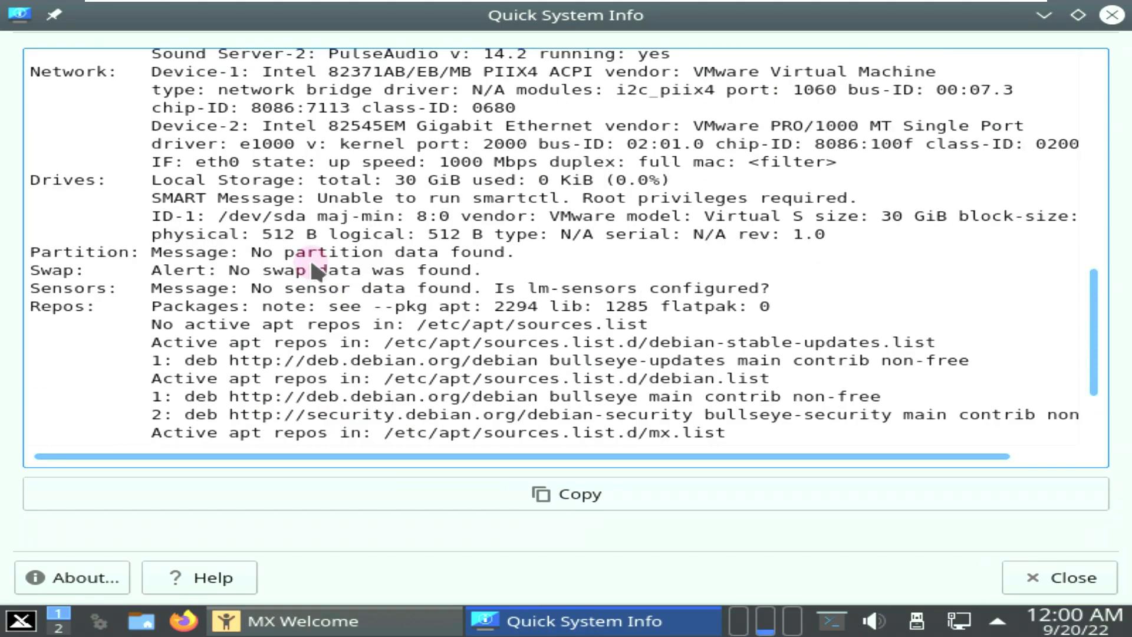
pyautogui.scroll(5, 310, 272)
pyautogui.scroll(6, 311, 265)
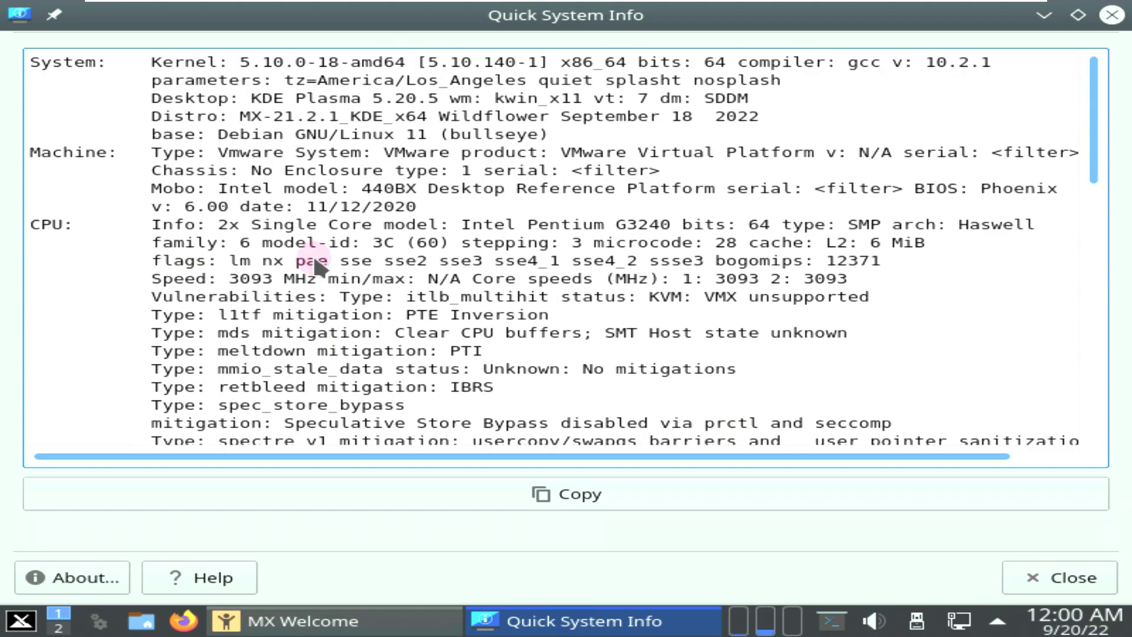
# Step: Close the full system report and the MX Welcome window to get back to the desktop
pyautogui.click(1112, 15)
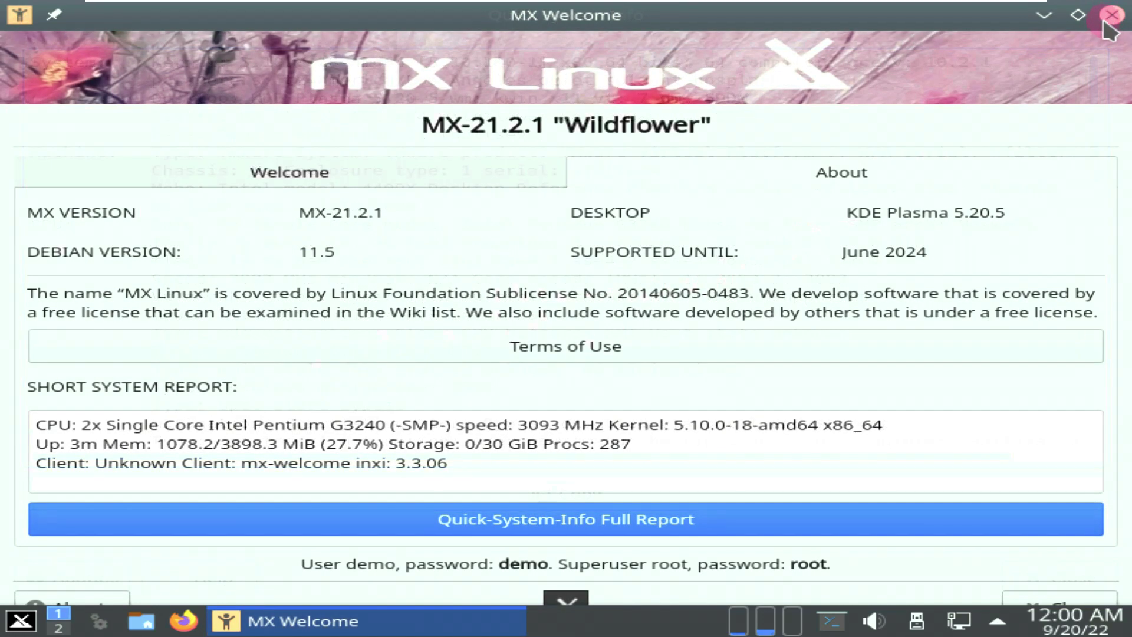
pyautogui.click(365, 188)
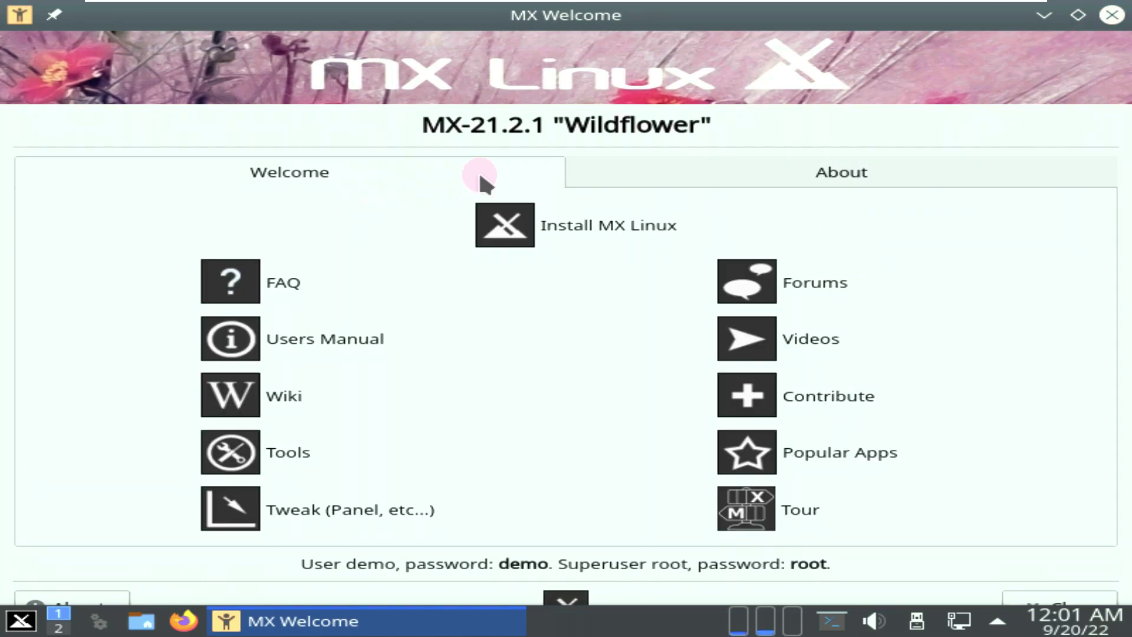
pyautogui.click(1111, 15)
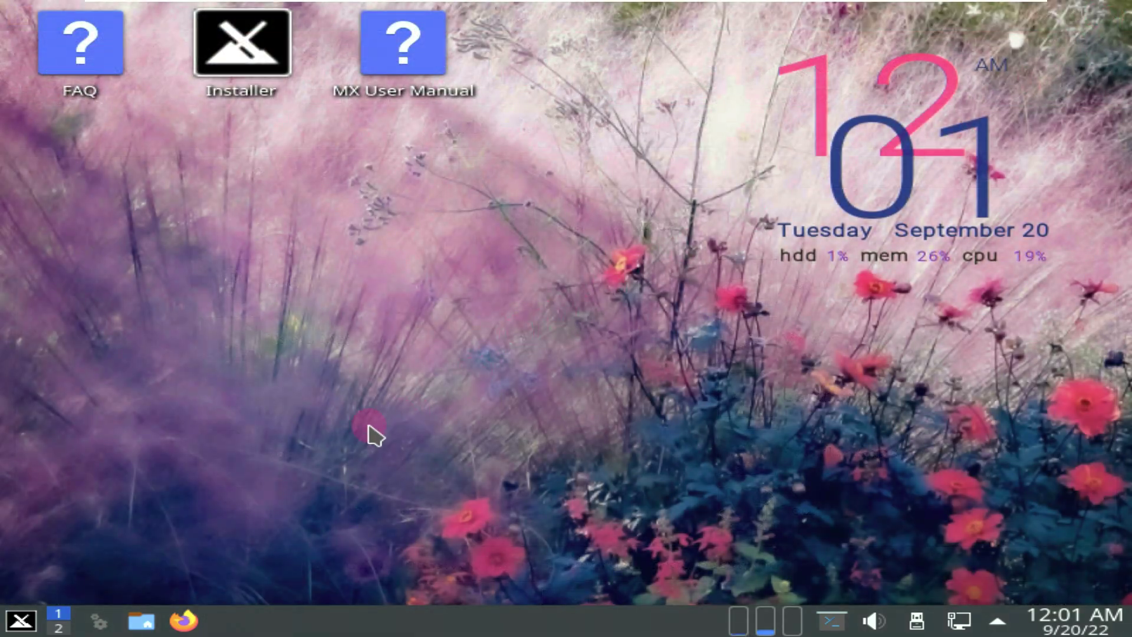
# Step: Launch System Monitor from the panel's system load indicator
pyautogui.click(766, 620)
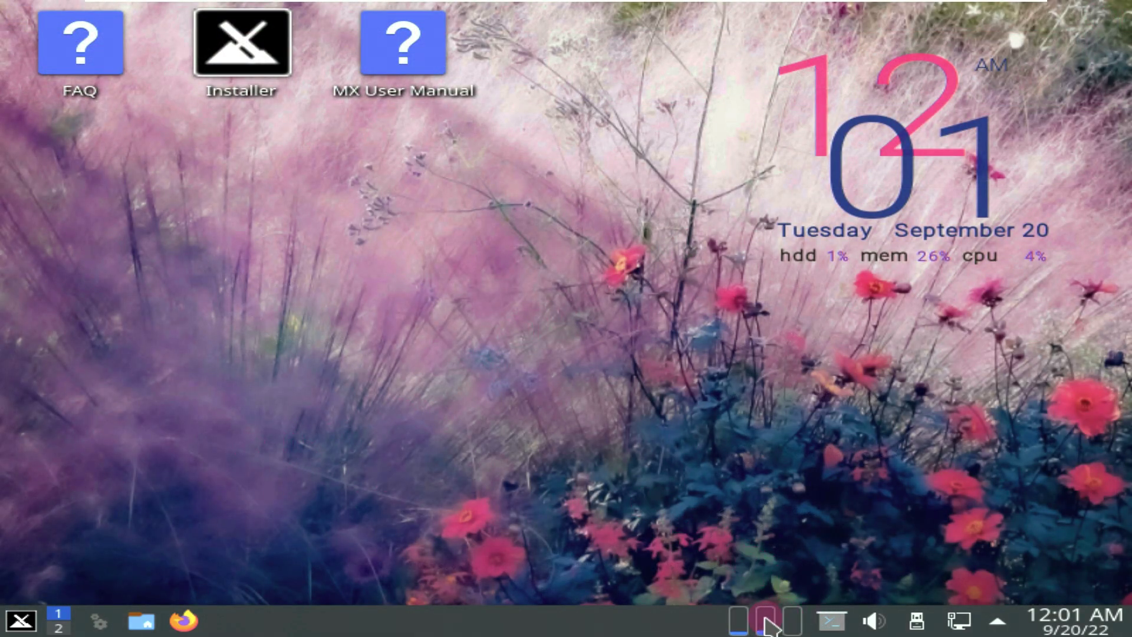
pyautogui.moveTo(765, 618); pyautogui.dragTo(693, 417)
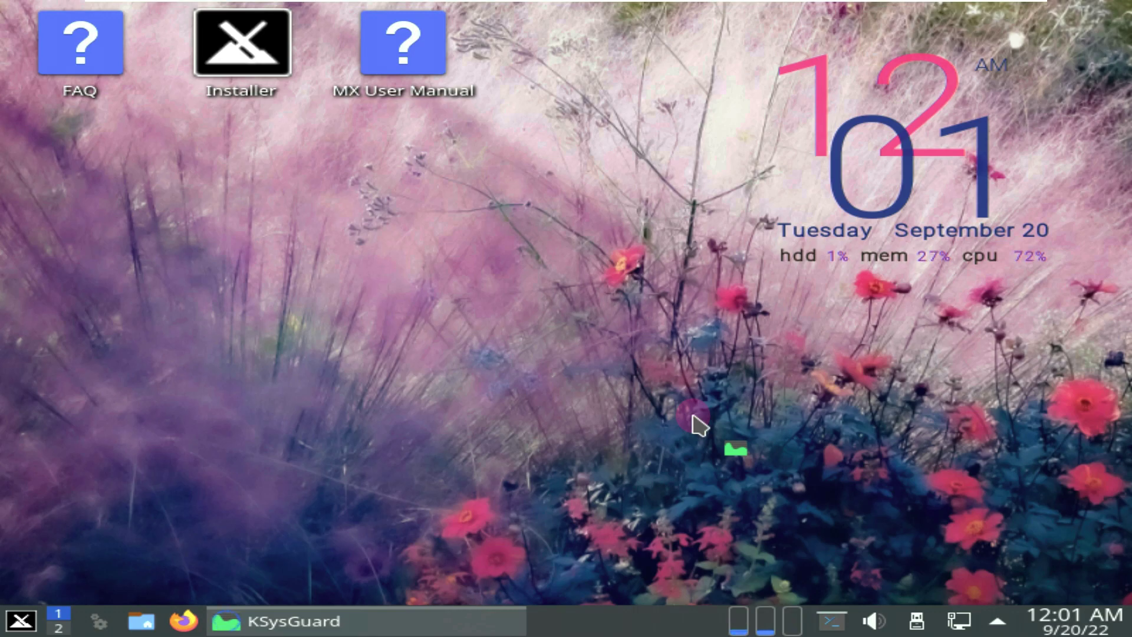
pyautogui.moveTo(693, 417); pyautogui.dragTo(692, 416)
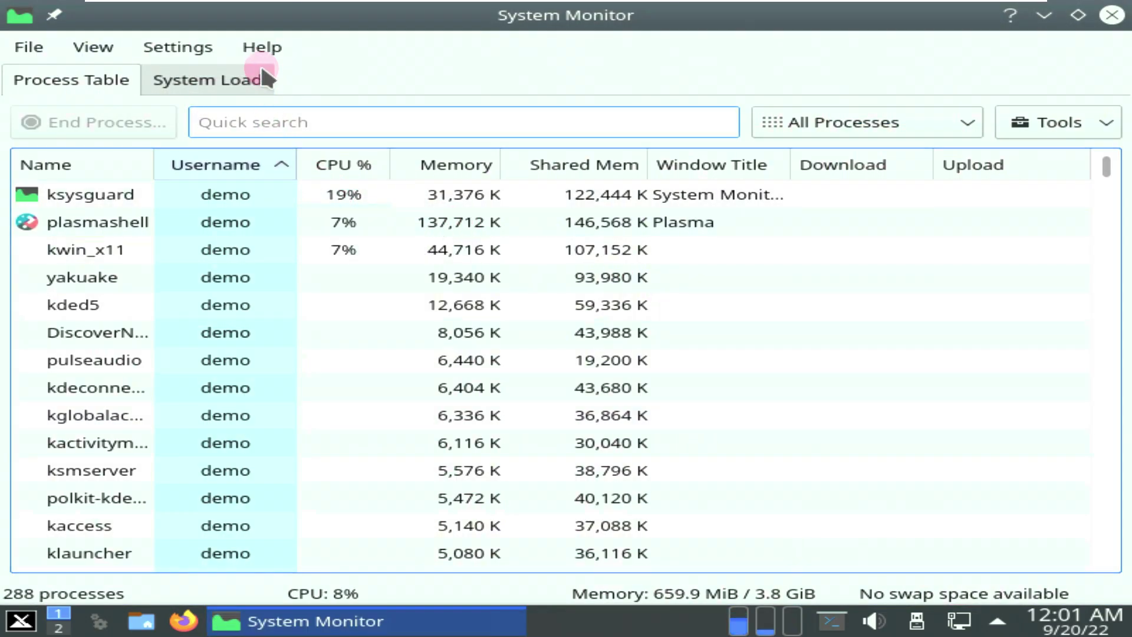
# Step: Check the version information of System Monitor and close its About dialog
pyautogui.click(259, 48)
pyautogui.click(297, 243)
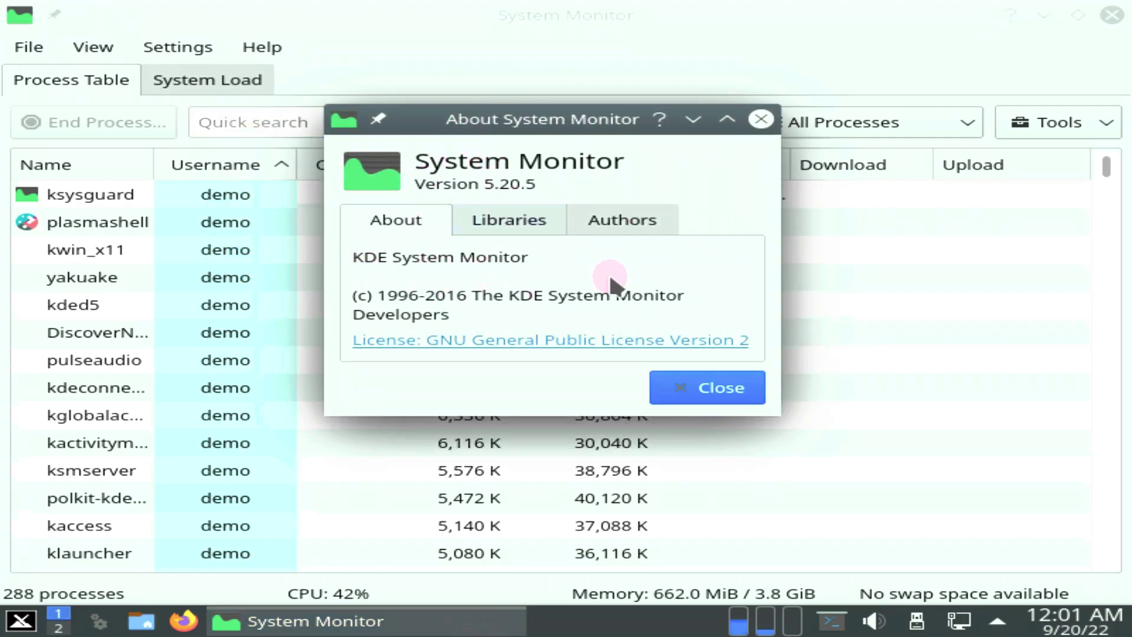
pyautogui.click(716, 384)
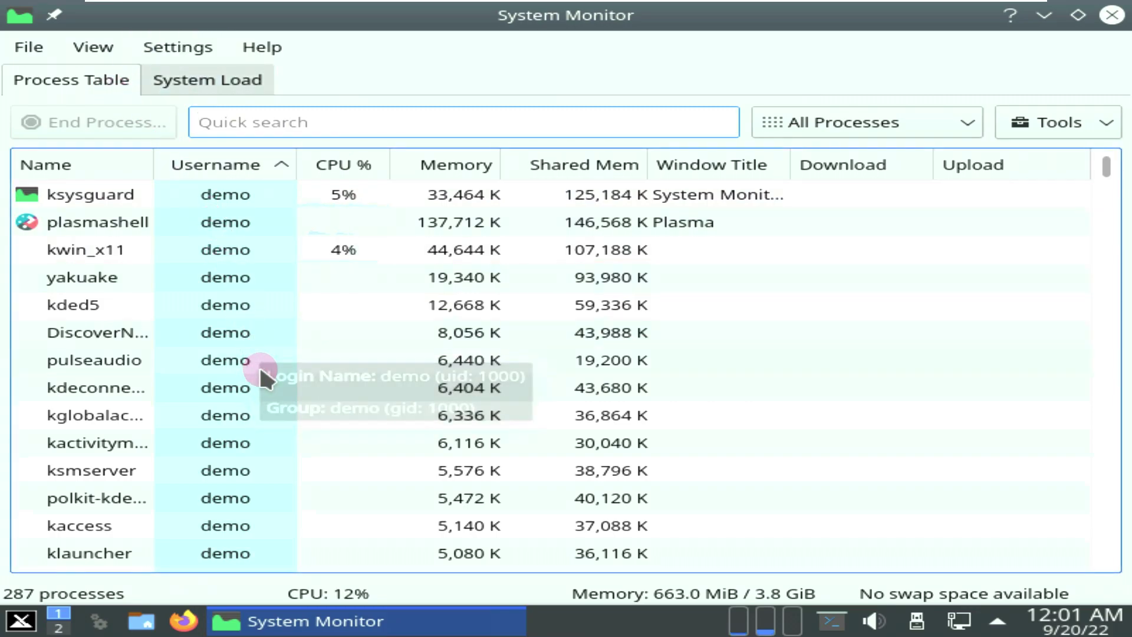
# Step: Examine the running processes in the process table, including their owners, CPU and memory use, down to the end
pyautogui.scroll(-4, 317, 369)
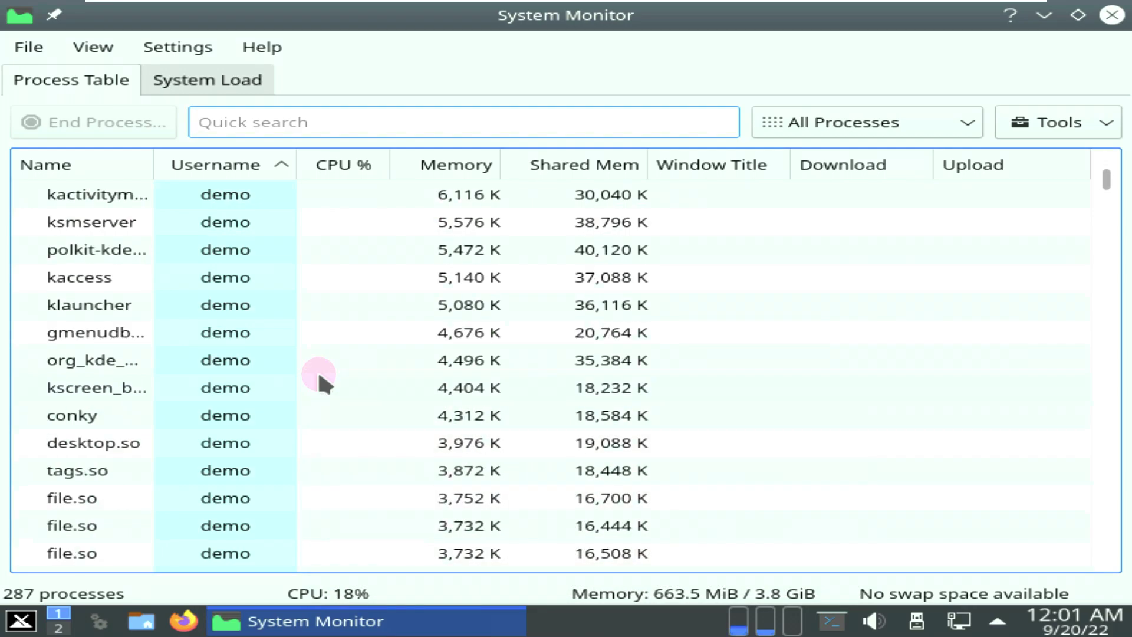
pyautogui.scroll(-3, 319, 372)
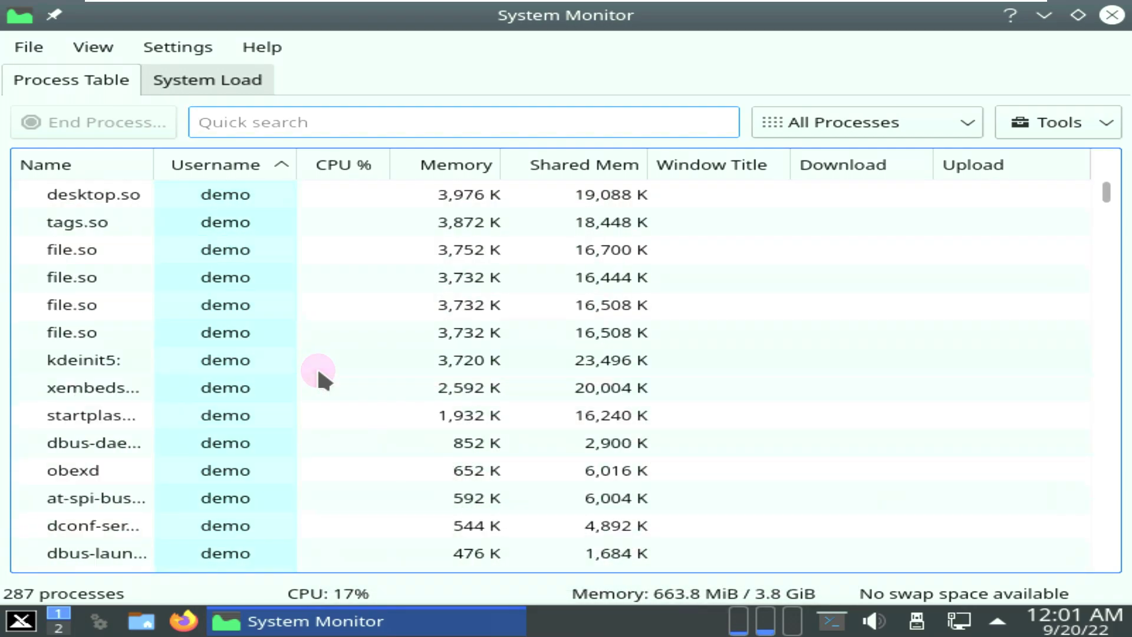
pyautogui.scroll(-3, 316, 365)
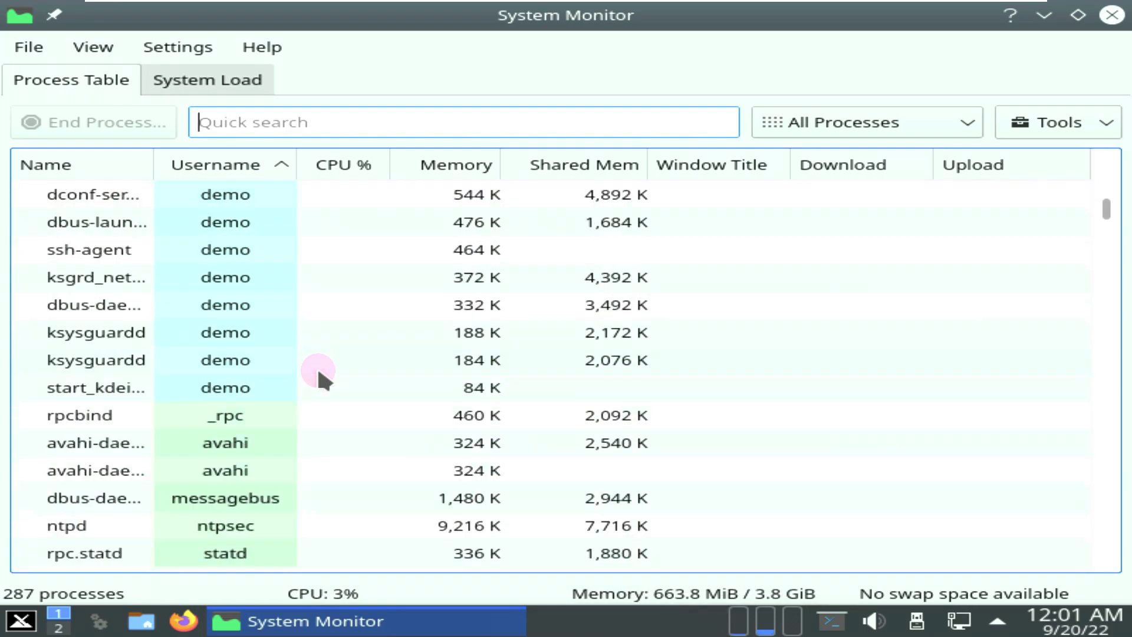
pyautogui.scroll(-2, 317, 366)
pyautogui.scroll(-2, 319, 373)
pyautogui.moveTo(321, 373)
pyautogui.scroll(-2, 424, 330)
pyautogui.scroll(-2, 424, 330)
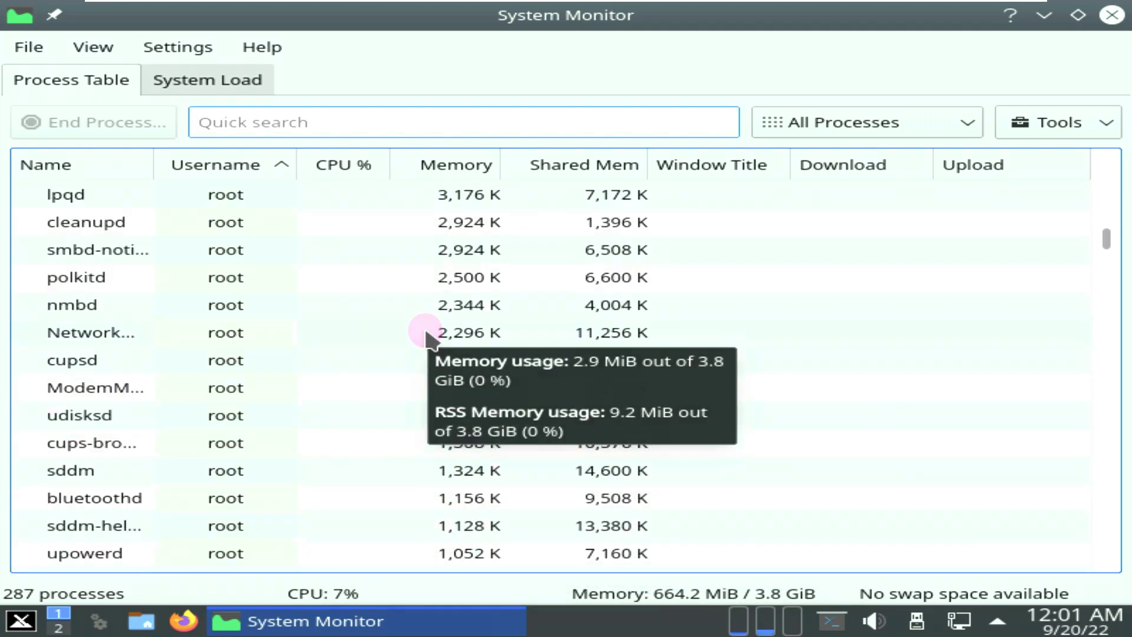
pyautogui.moveTo(1107, 252); pyautogui.dragTo(1116, 579)
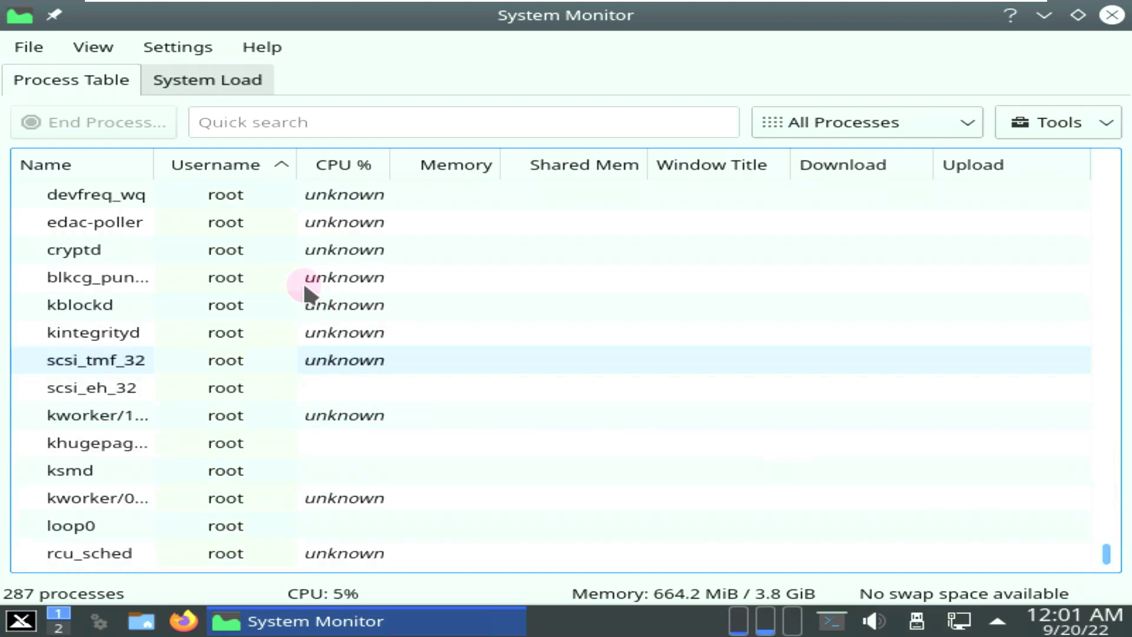
# Step: View the system load history graphs and check System Monitor's About information again
pyautogui.click(214, 85)
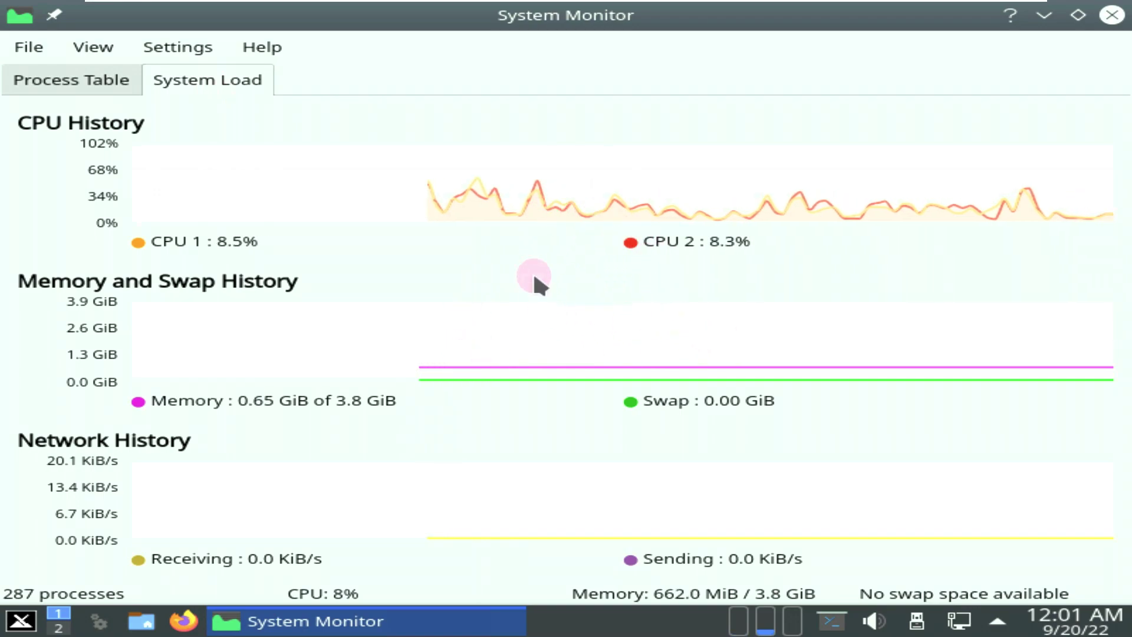
pyautogui.click(275, 49)
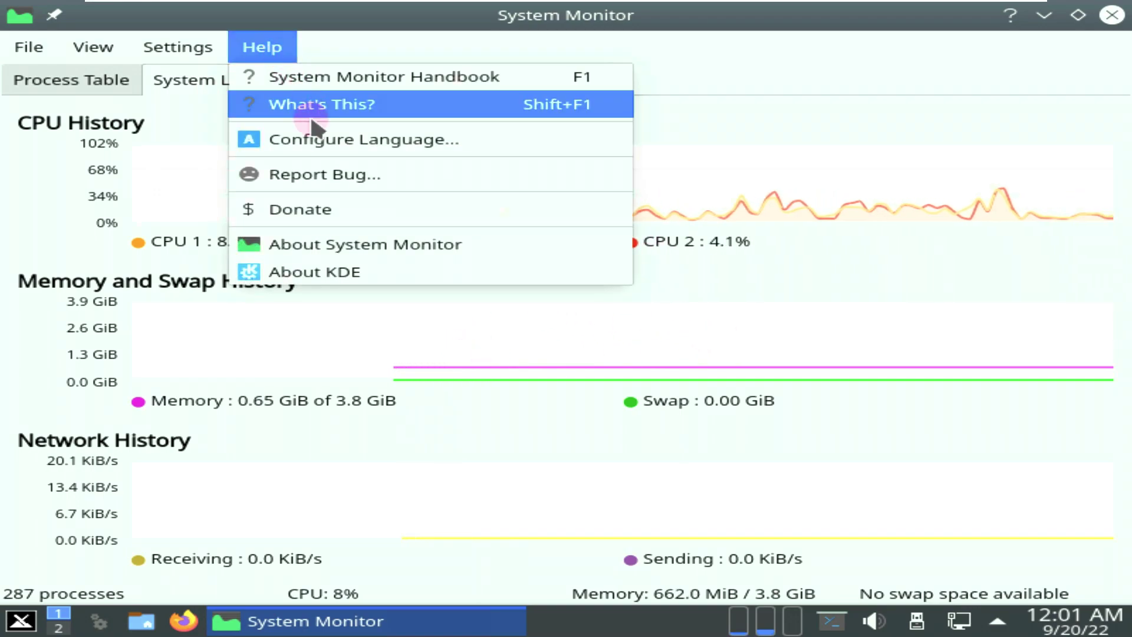
pyautogui.click(354, 242)
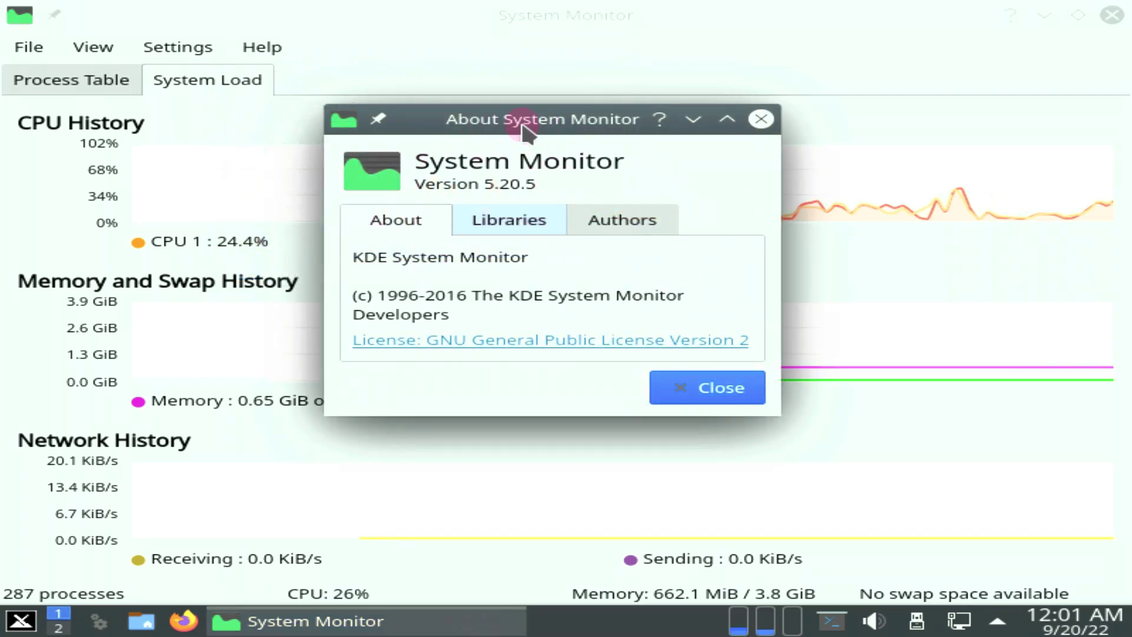
pyautogui.click(696, 391)
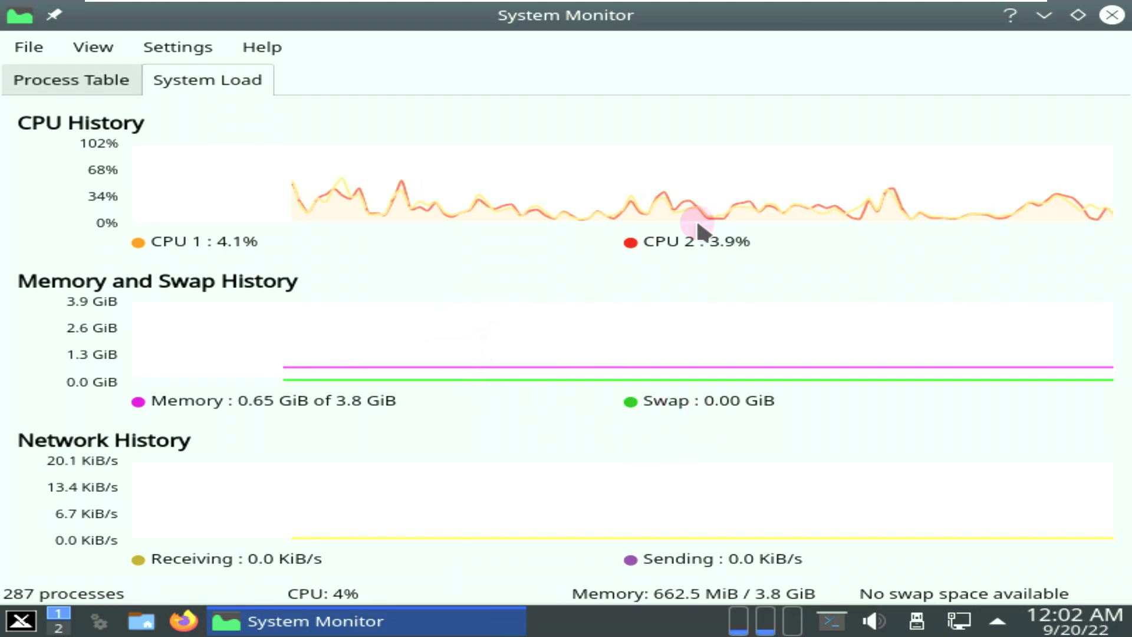
# Step: Close System Monitor and open the application launcher
pyautogui.click(1106, 16)
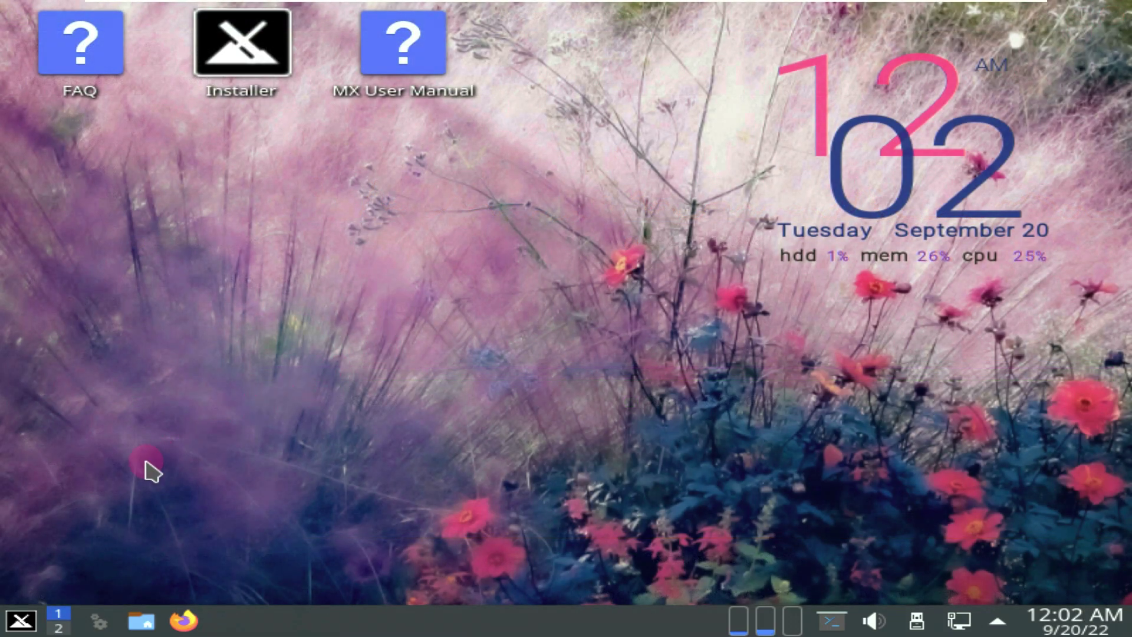
pyautogui.click(21, 617)
pyautogui.moveTo(167, 455)
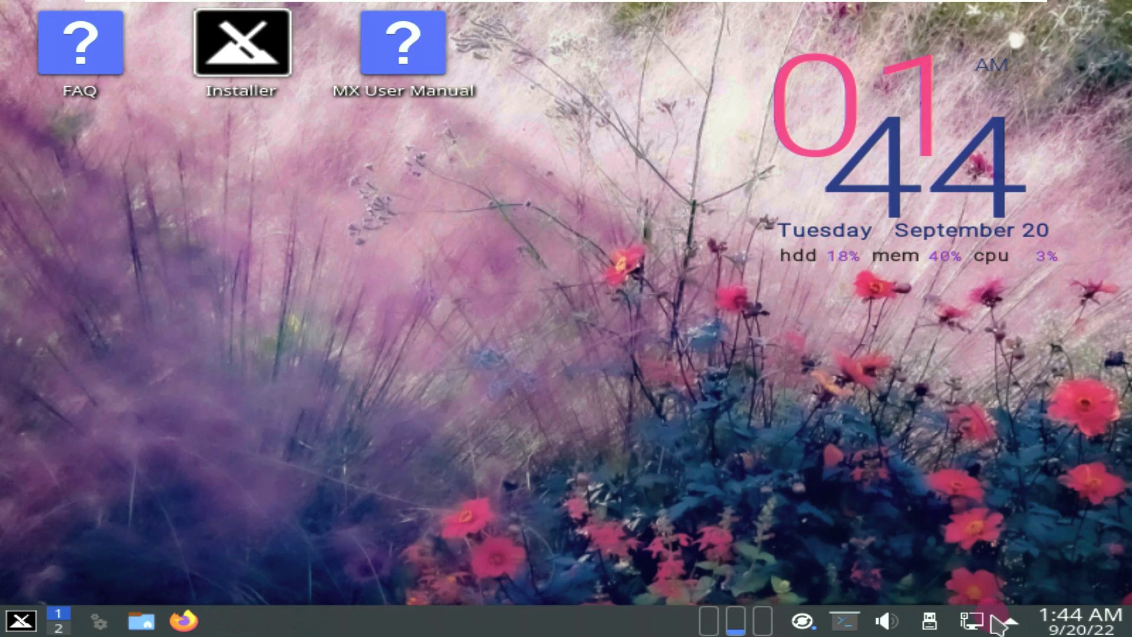
# Step: View the hidden Status and Notifications items and the clock's calendar, closing each one
pyautogui.click(1009, 622)
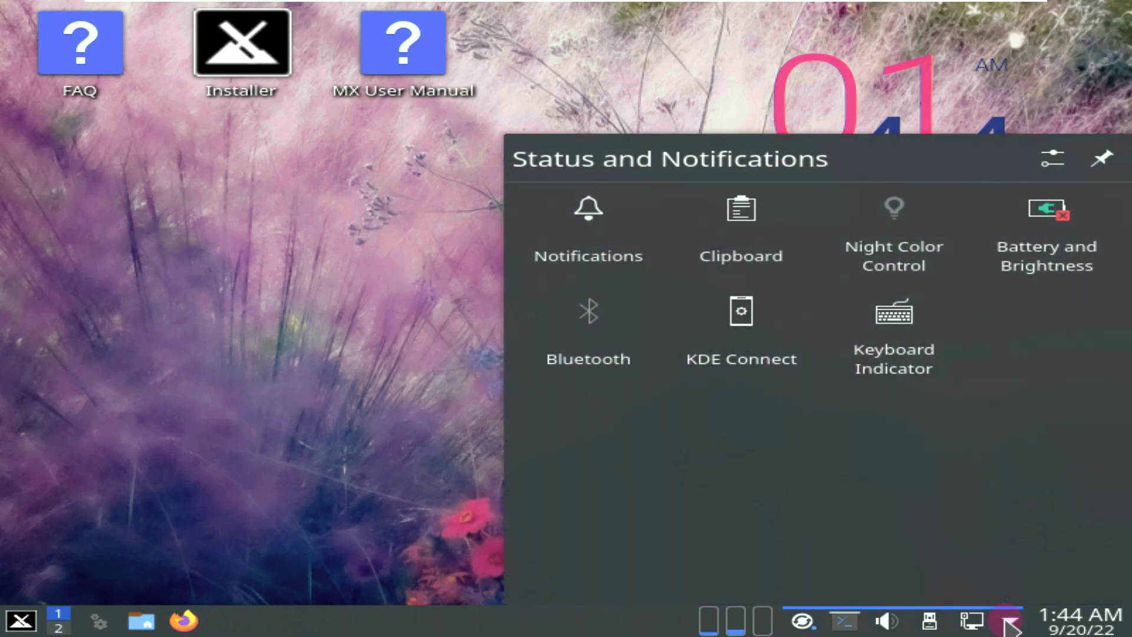
pyautogui.click(1010, 624)
pyautogui.click(1066, 629)
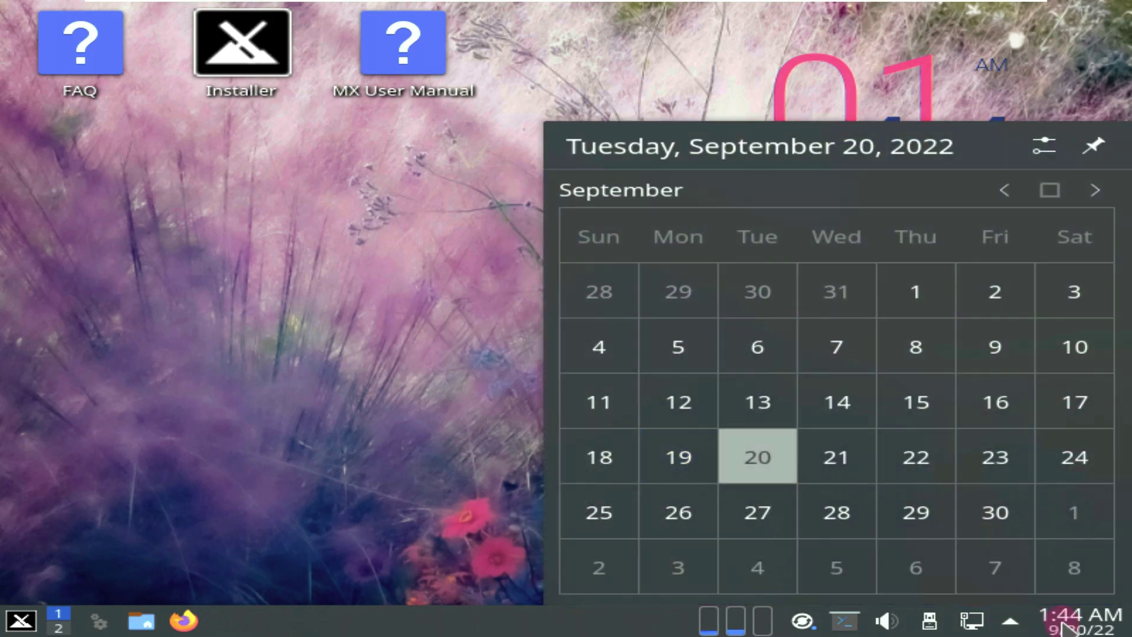
pyautogui.click(1066, 629)
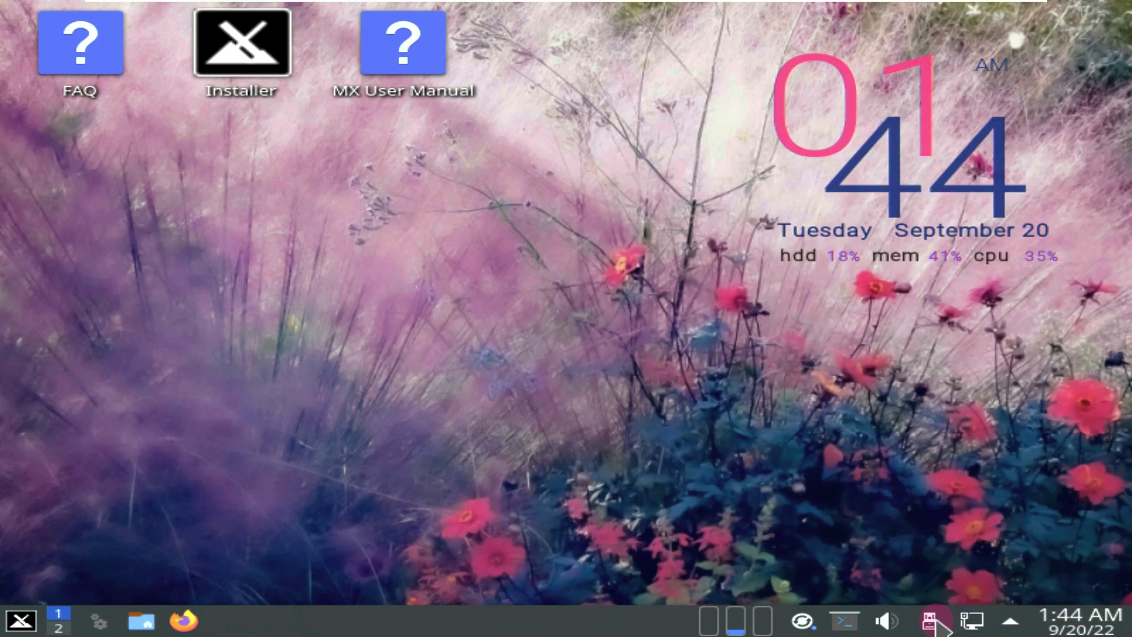
# Step: Check the Disks & Devices list and its device filter options, and dismiss it
pyautogui.click(936, 624)
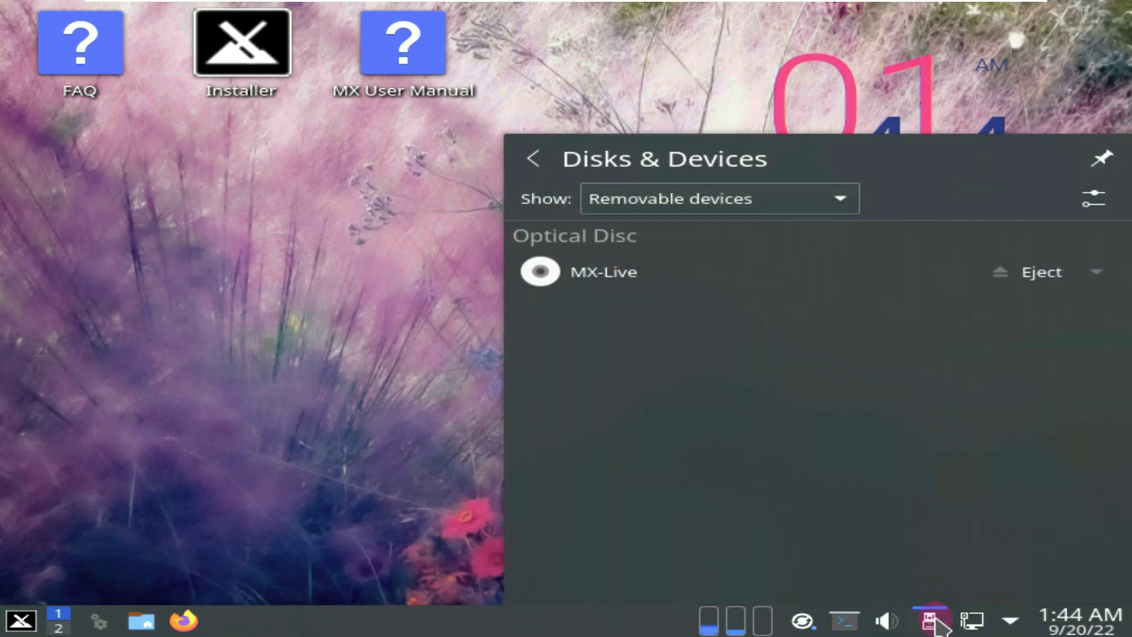
pyautogui.click(823, 203)
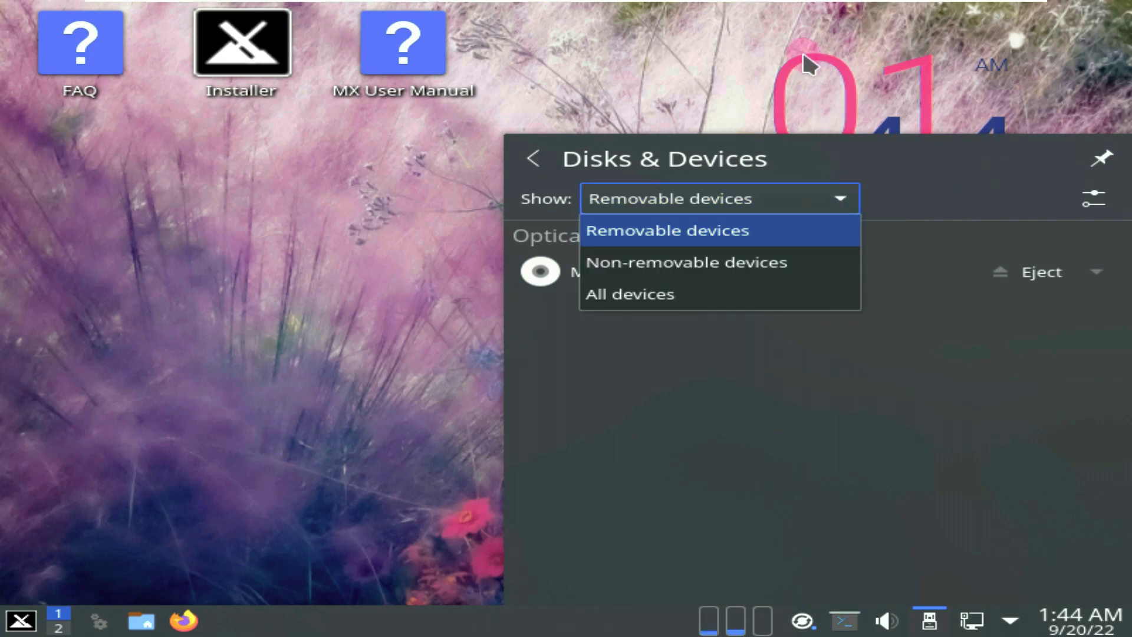
pyautogui.click(642, 111)
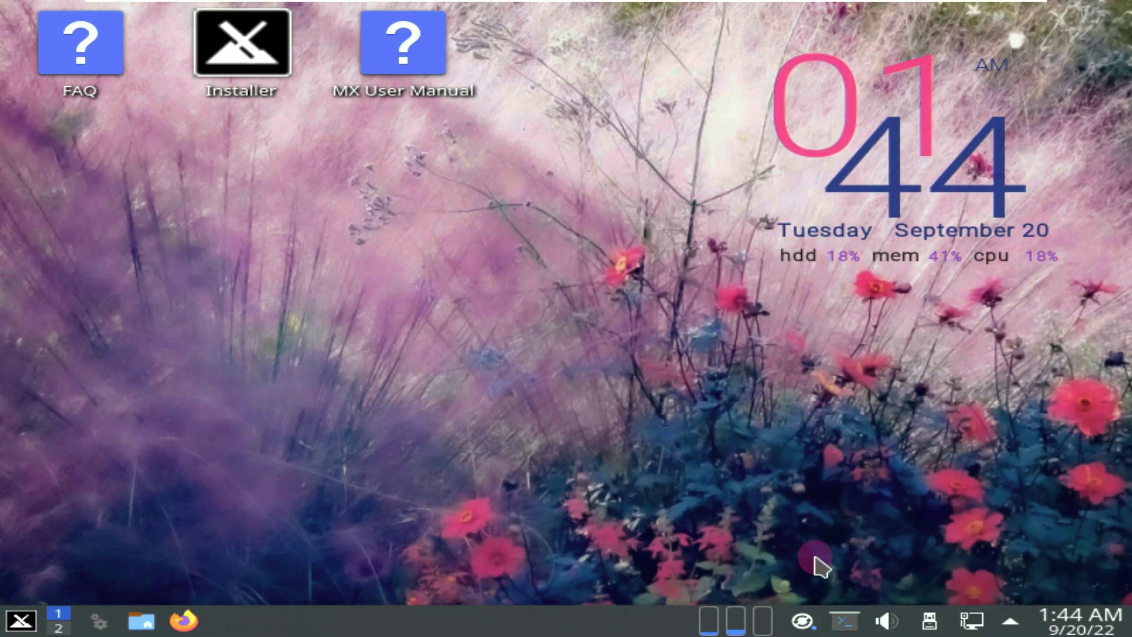
# Step: Open the available updates in Discover from the update notifier
pyautogui.click(802, 622)
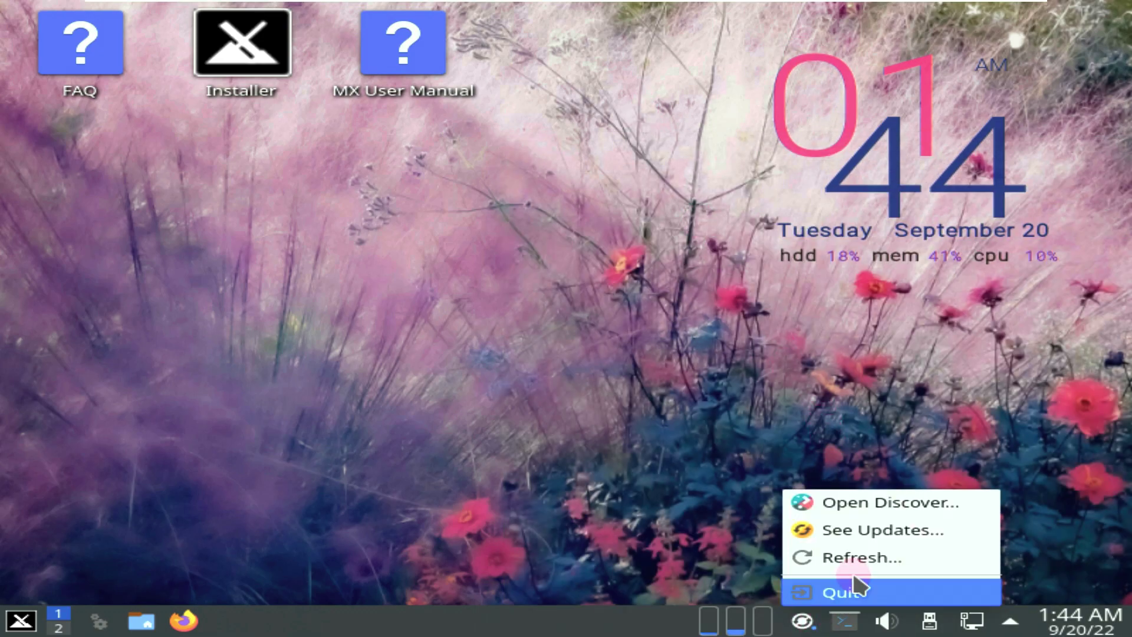
pyautogui.click(879, 541)
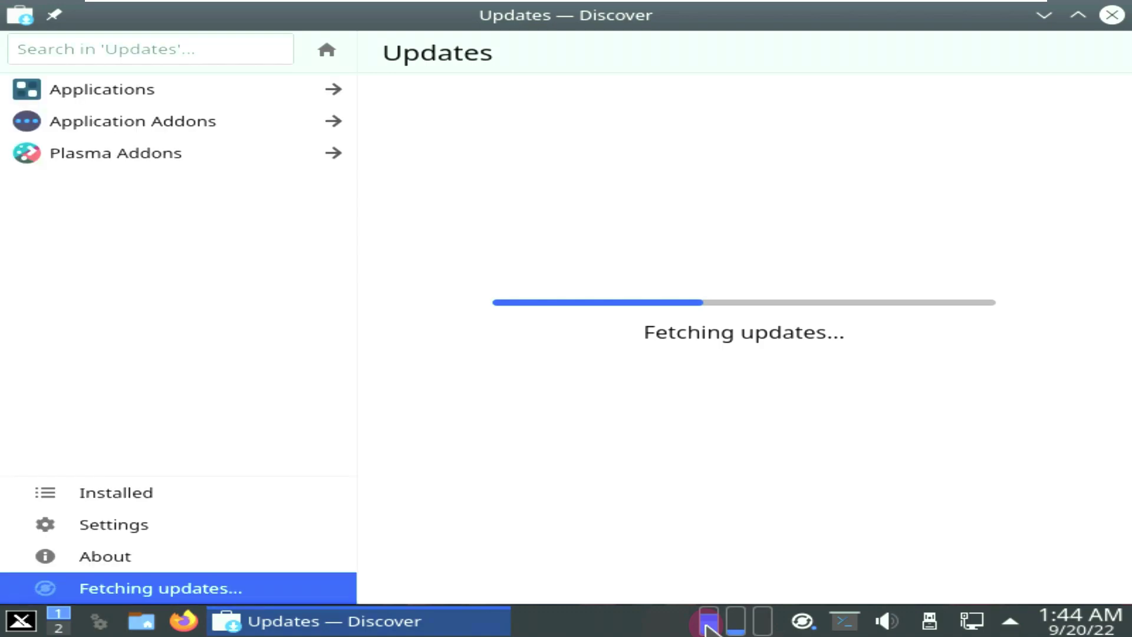
# Step: Open System Monitor from the panel's load indicator, view its process table and version information, and close it
pyautogui.moveTo(708, 627)
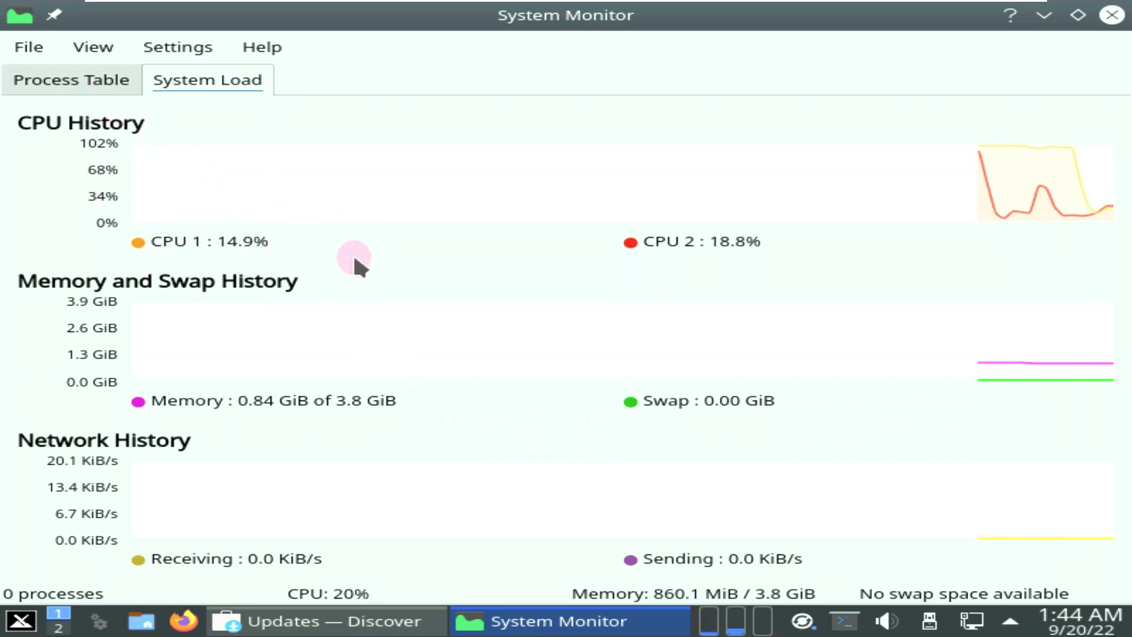
pyautogui.click(112, 81)
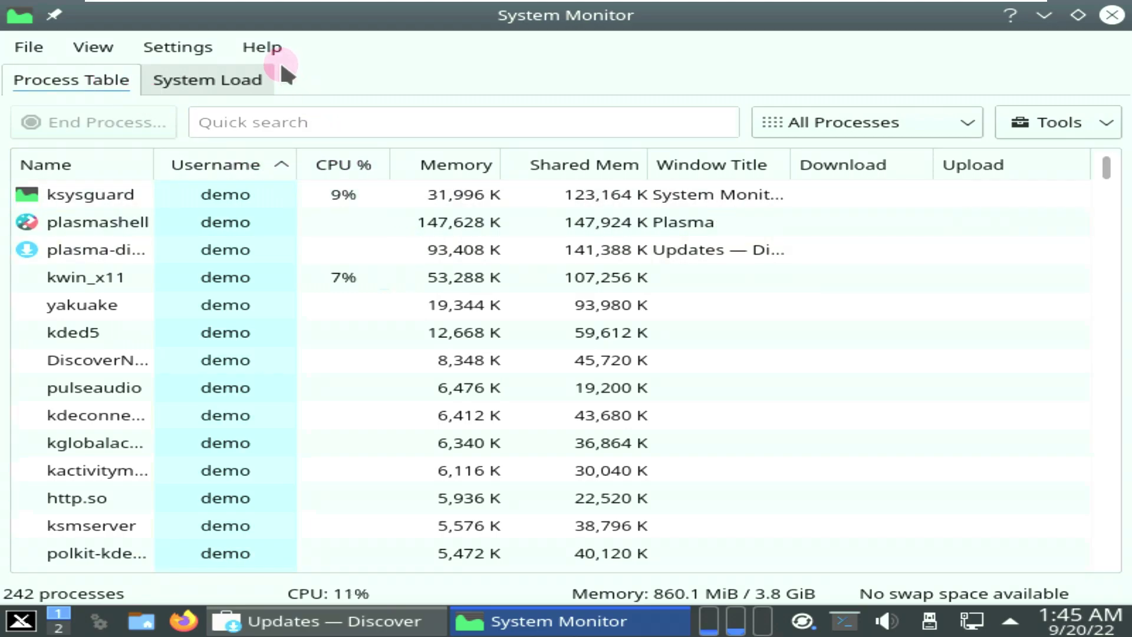
pyautogui.click(268, 50)
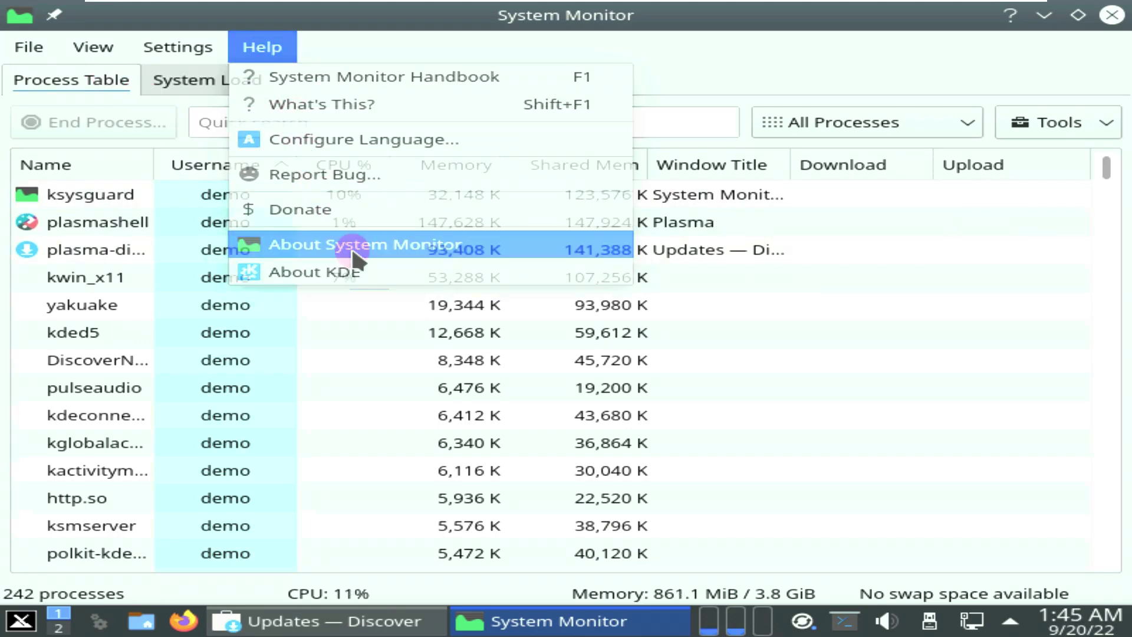
pyautogui.click(356, 251)
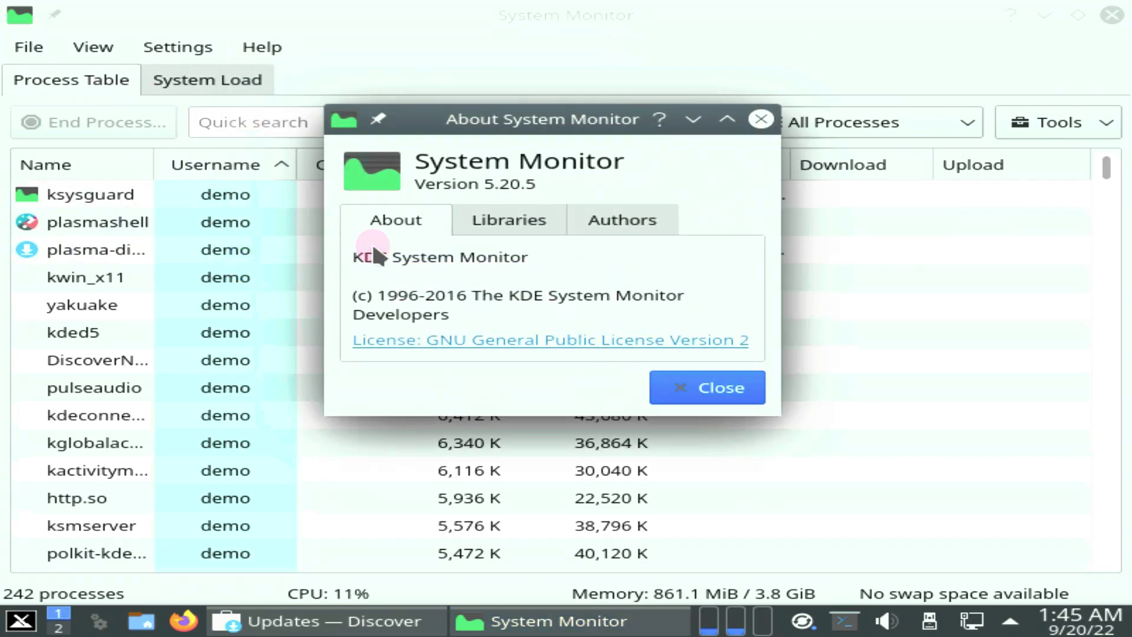
pyautogui.click(761, 119)
pyautogui.click(1111, 19)
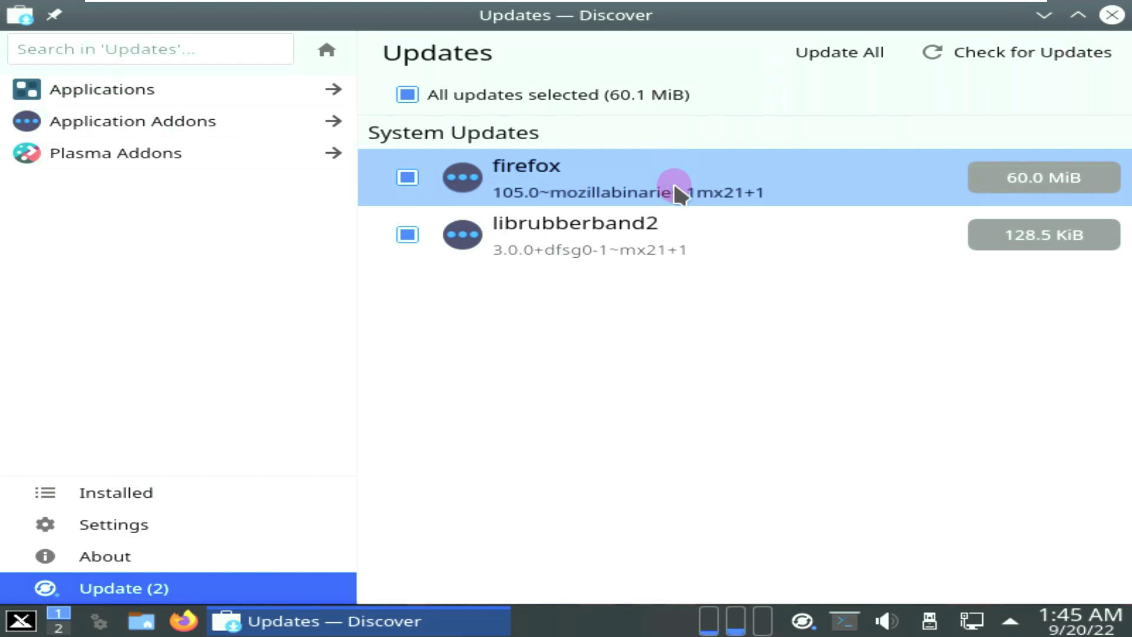
# Step: View Discover's version information and its software source settings
pyautogui.click(257, 566)
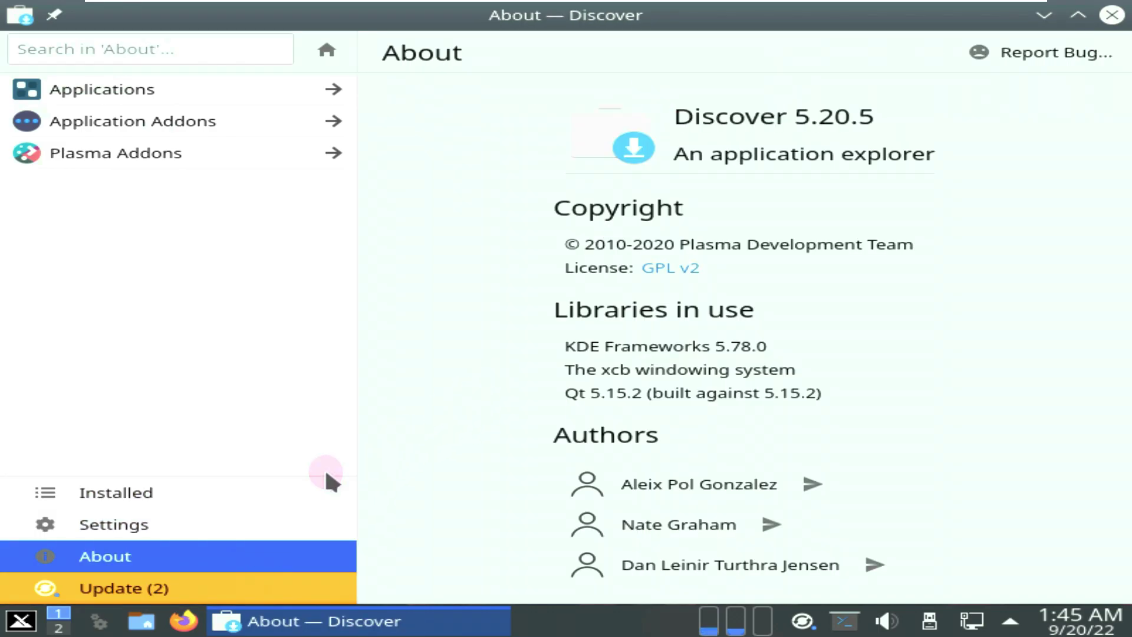
pyautogui.click(189, 523)
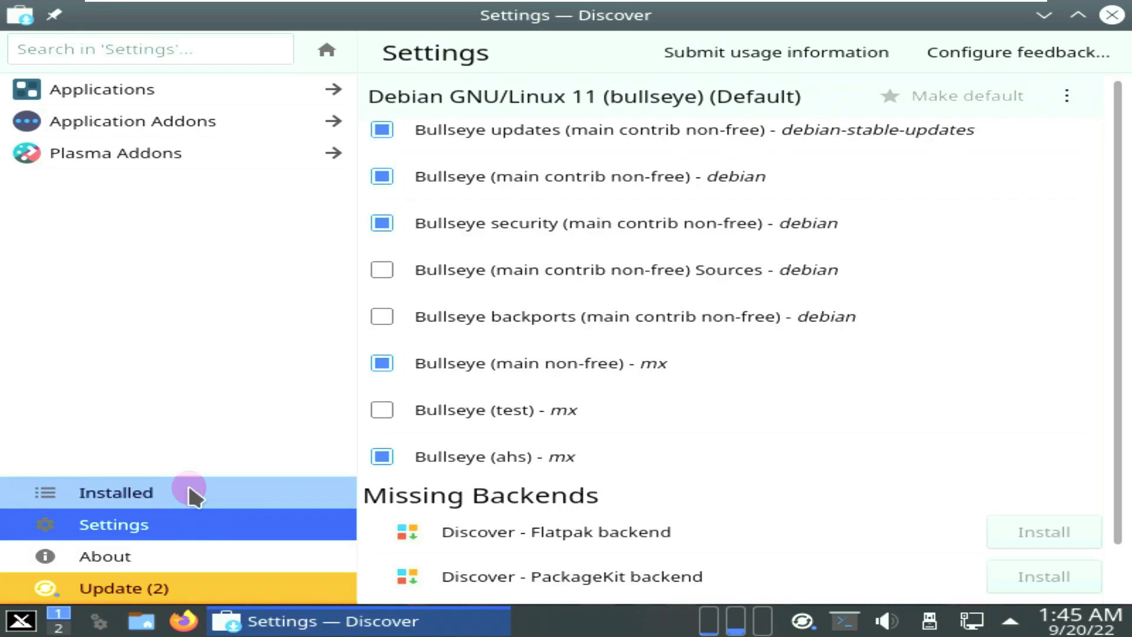
# Step: Browse the installed applications in Discover, view the details of Dolphin, and close Discover
pyautogui.click(230, 493)
pyautogui.scroll(-3, 436, 431)
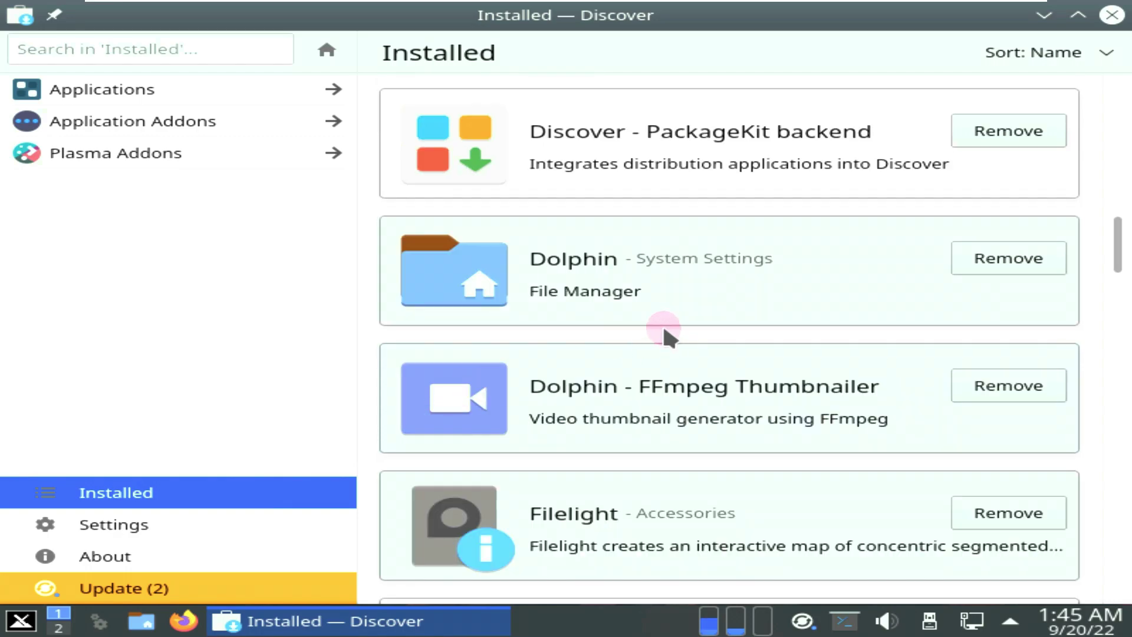
pyautogui.click(641, 283)
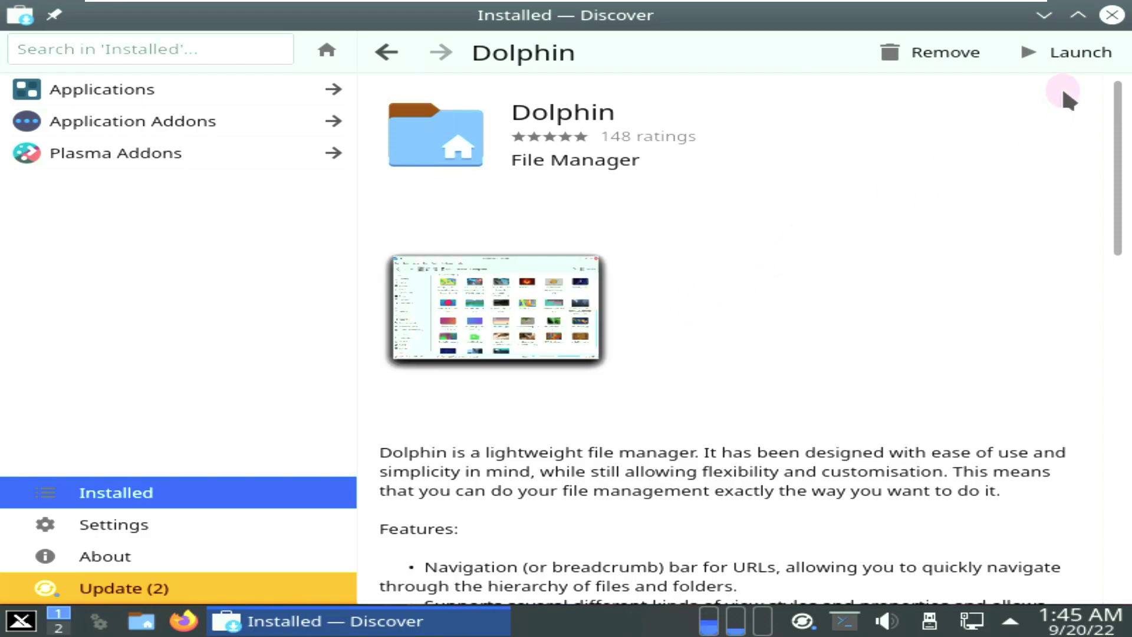
pyautogui.click(1112, 16)
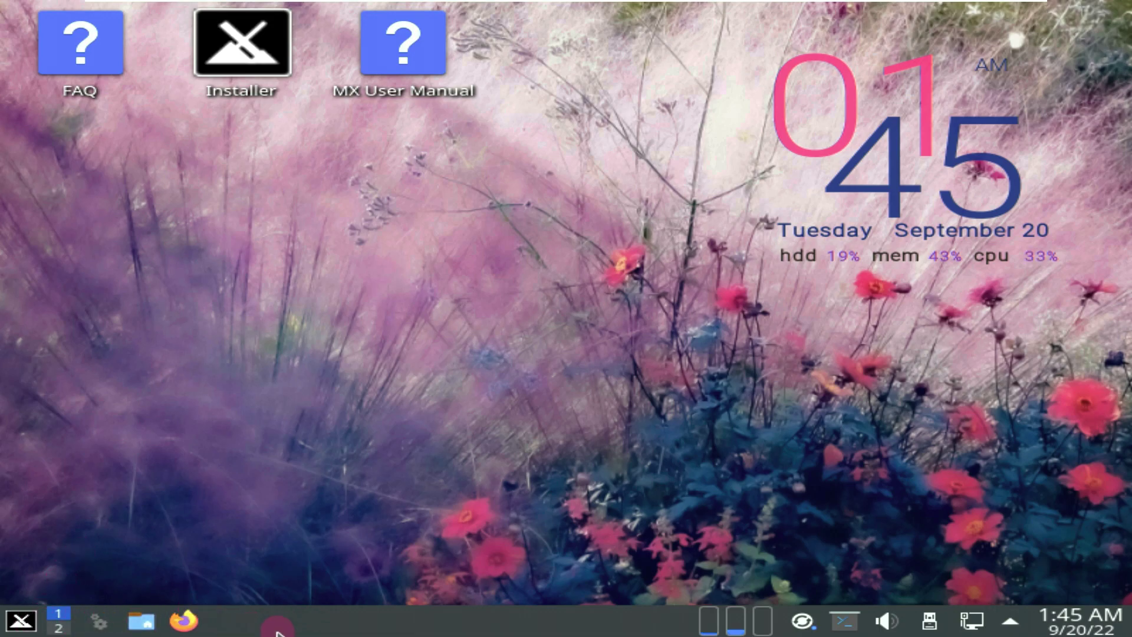
pyautogui.rightClick(289, 621)
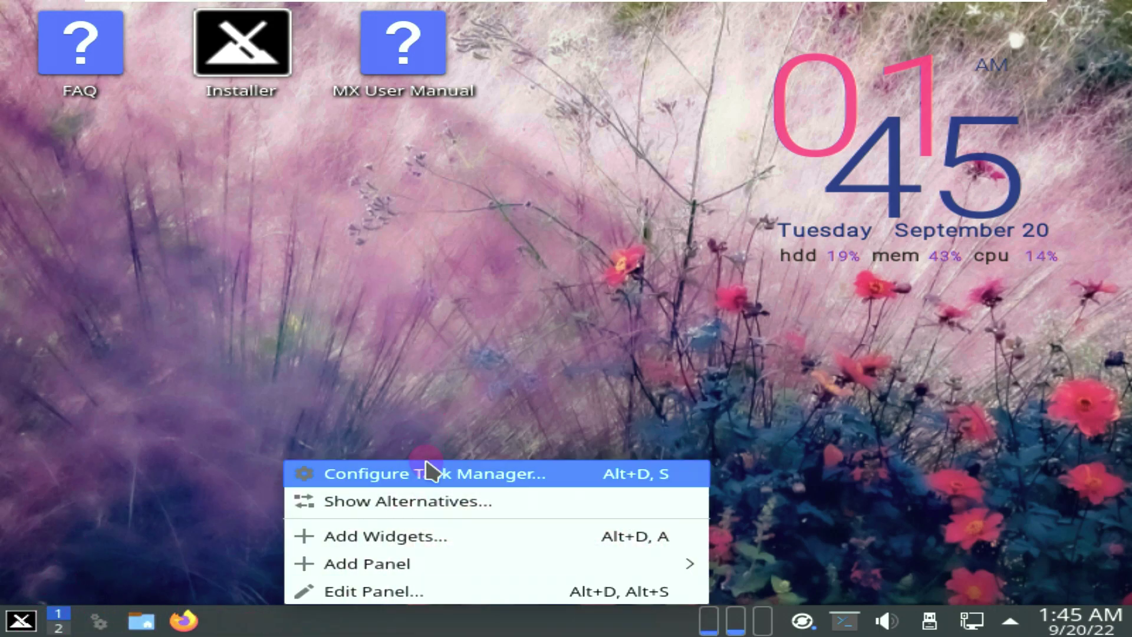
pyautogui.click(114, 473)
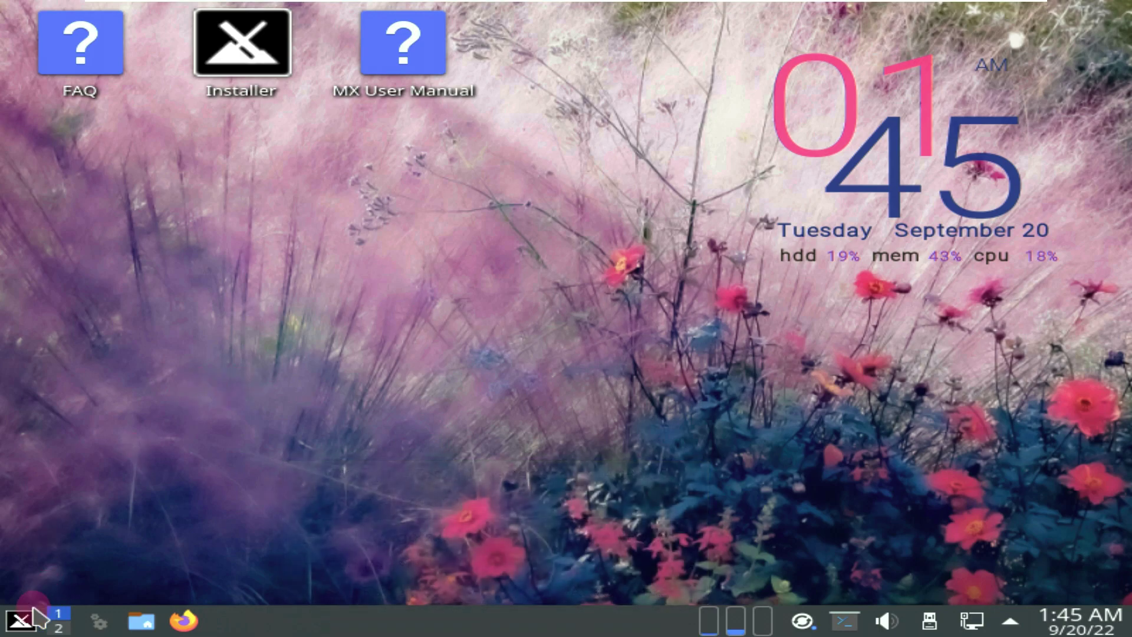
# Step: Examine the programs in the Utilities and System categories of the application launcher
pyautogui.click(21, 625)
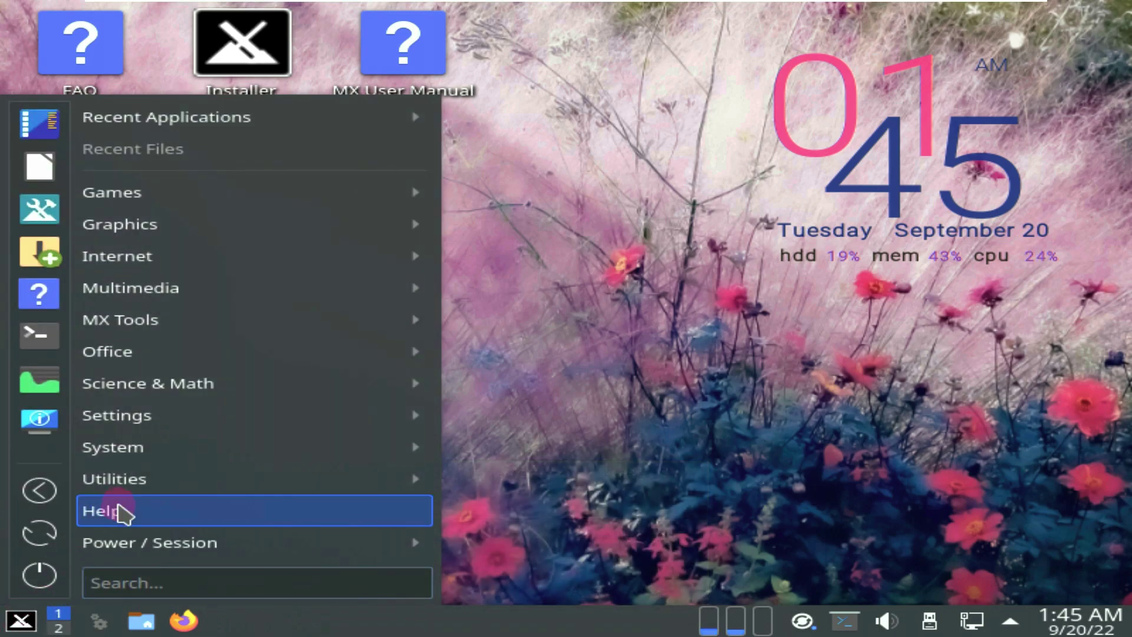
pyautogui.moveTo(136, 542)
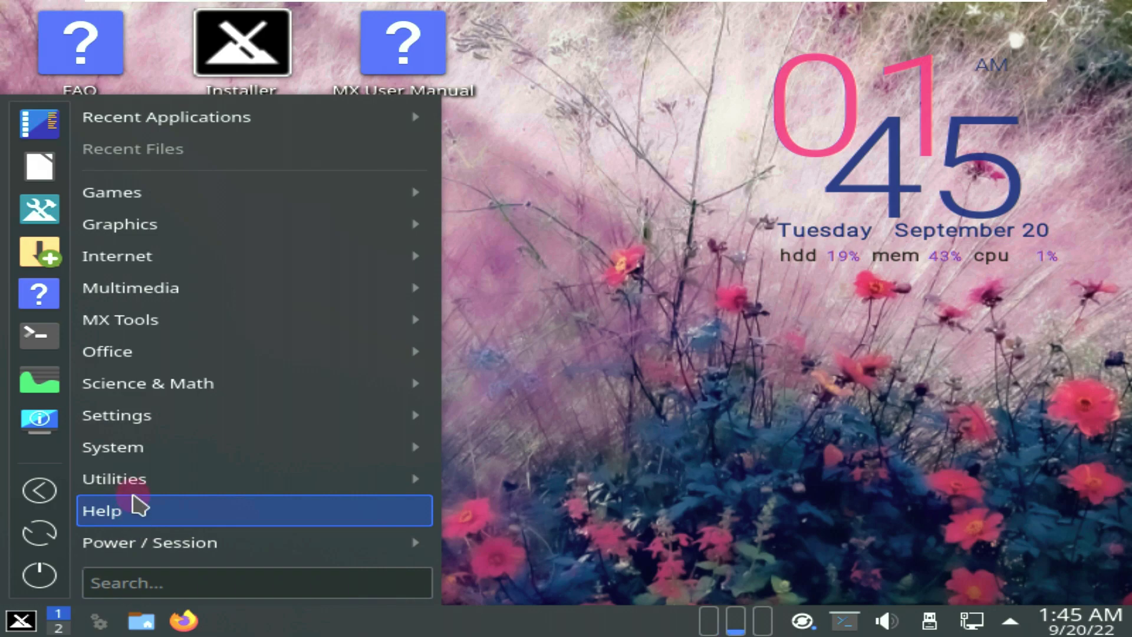
pyautogui.moveTo(133, 492)
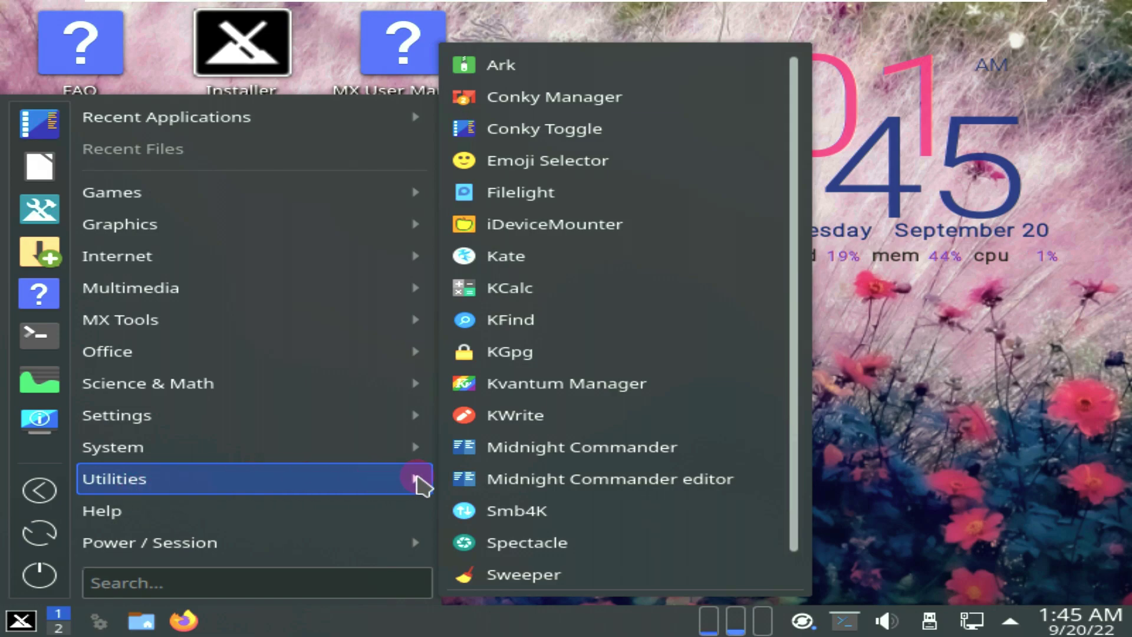
pyautogui.scroll(-1, 479, 488)
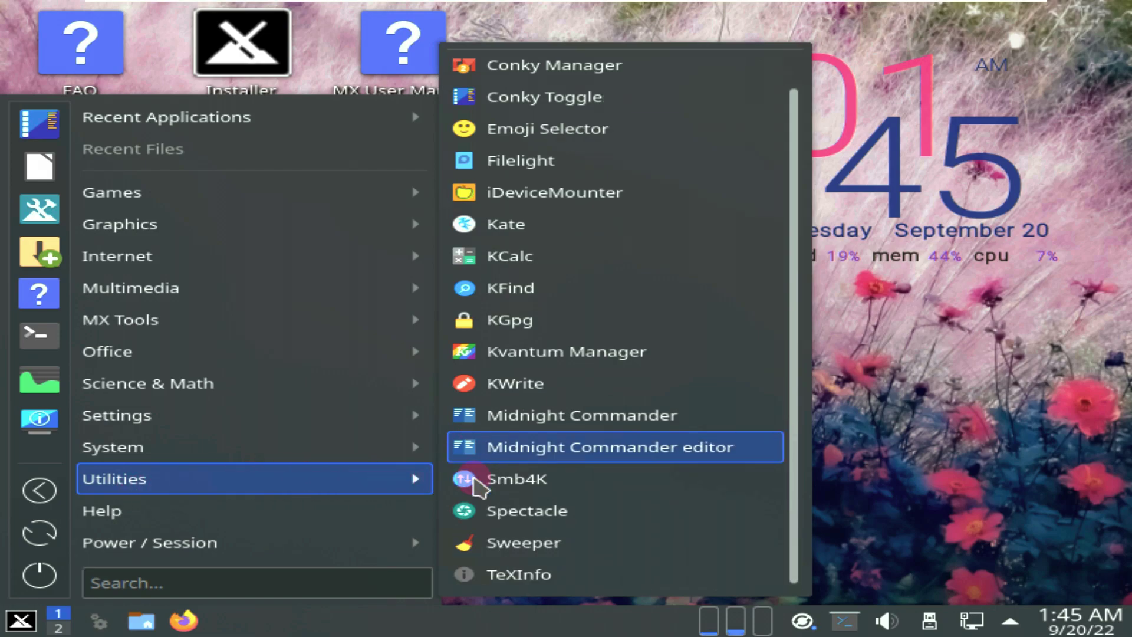
pyautogui.scroll(1, 479, 488)
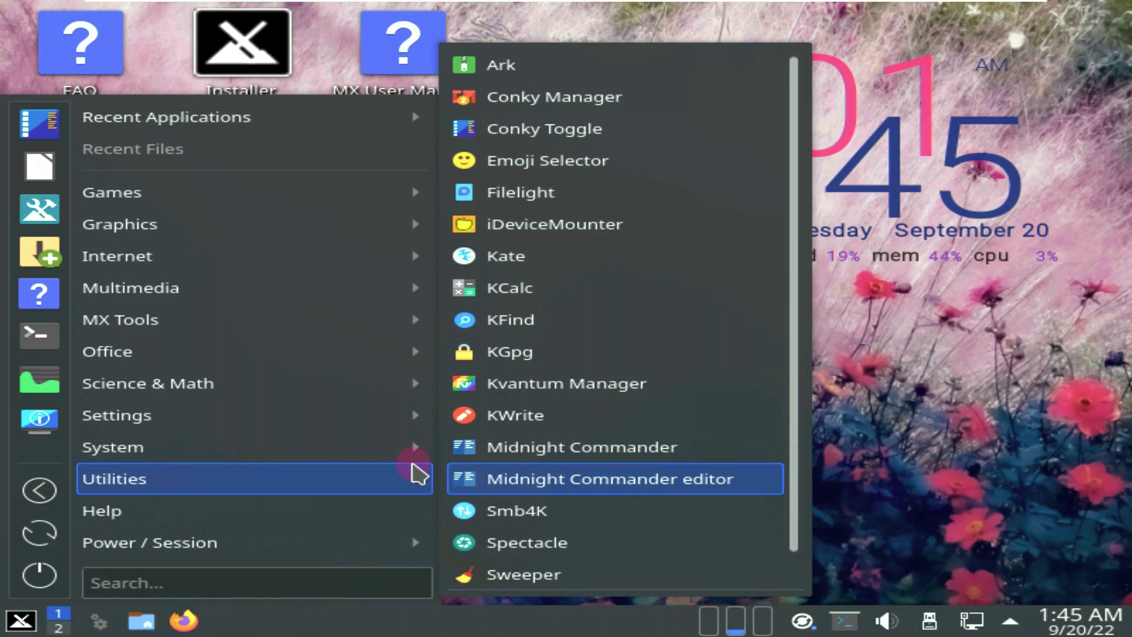
pyautogui.moveTo(390, 459)
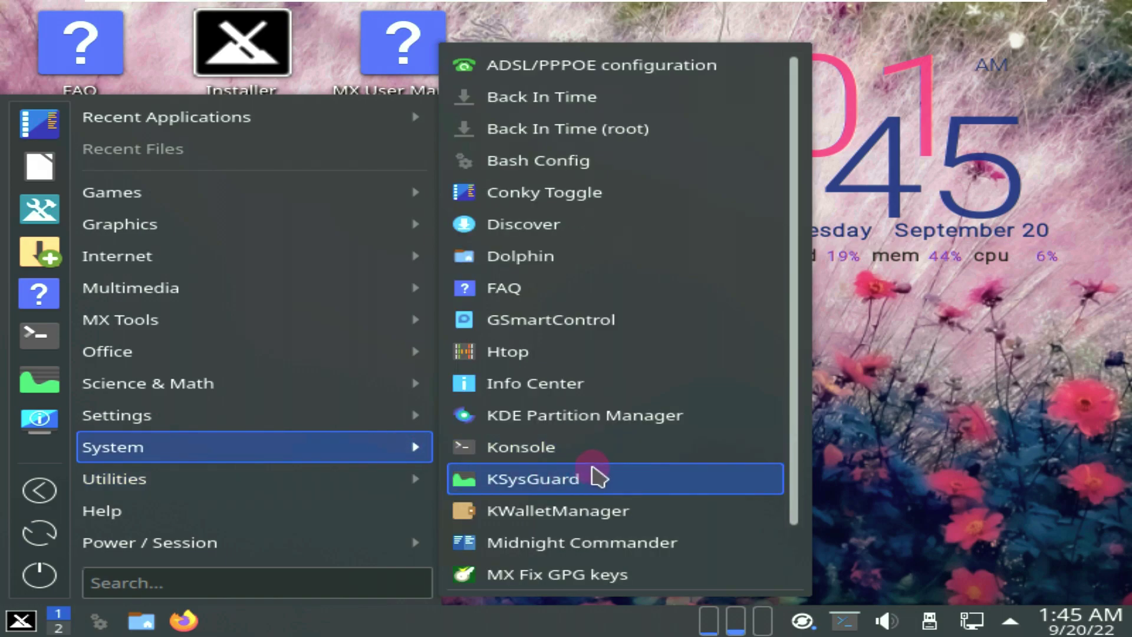
pyautogui.scroll(-2, 597, 474)
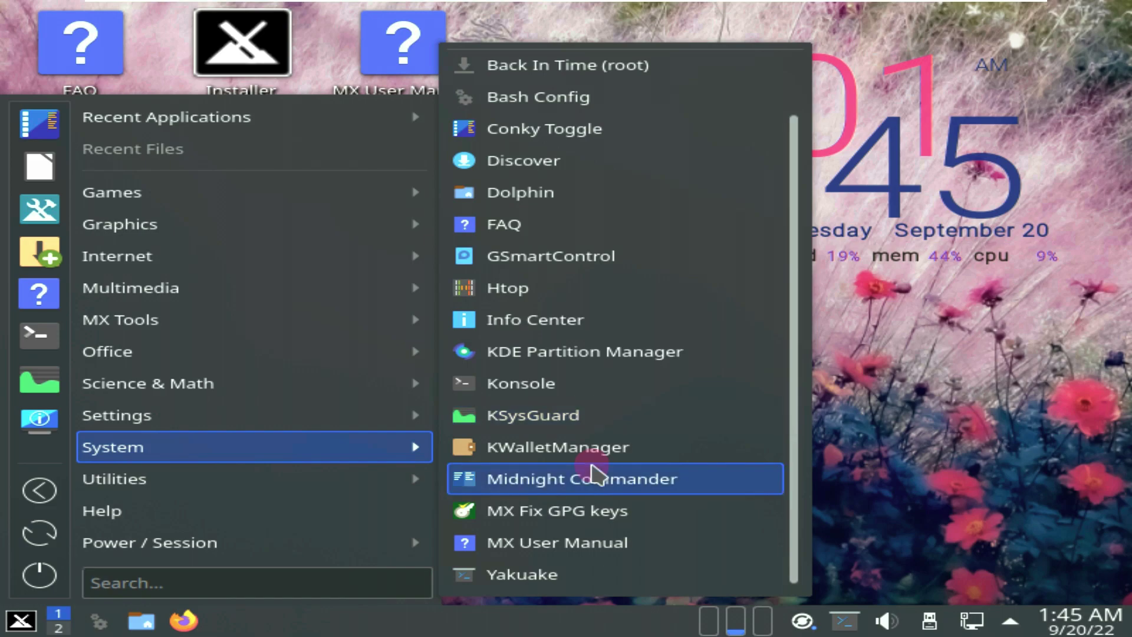
pyautogui.scroll(2, 597, 473)
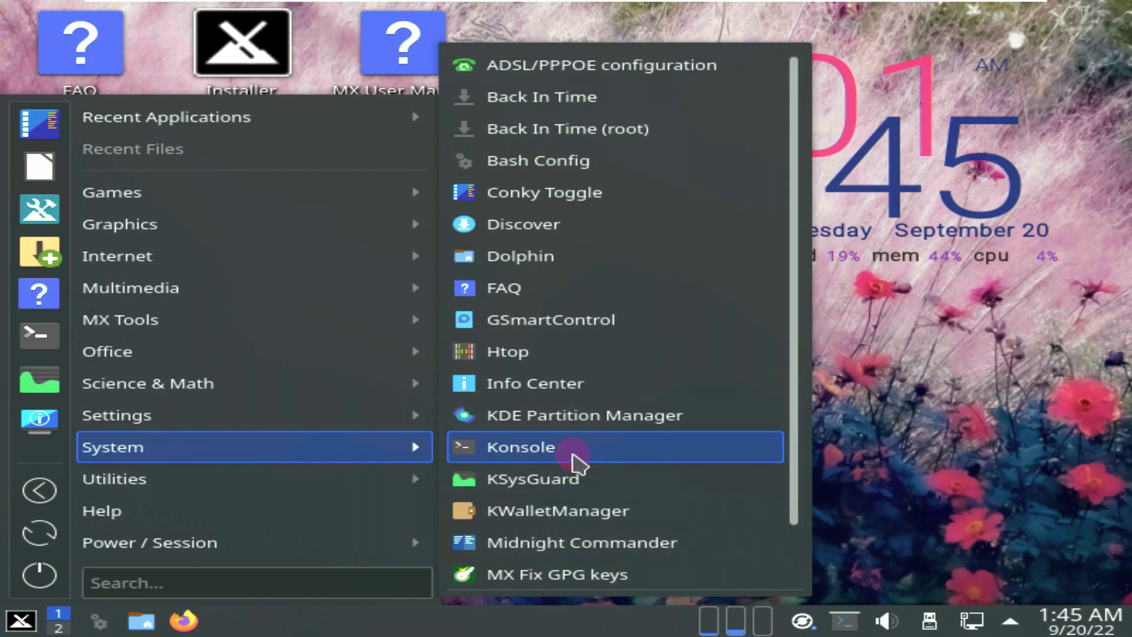
# Step: Launch Konsole, show the system summary with neofetch in a maximized window, and select its text
pyautogui.click(575, 463)
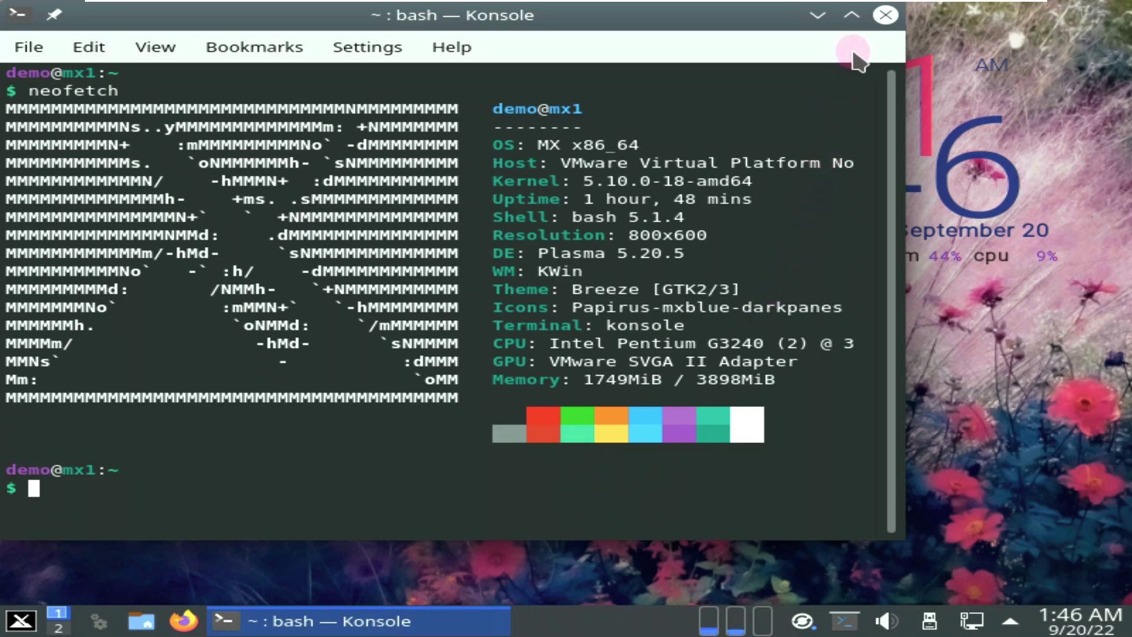
pyautogui.click(853, 15)
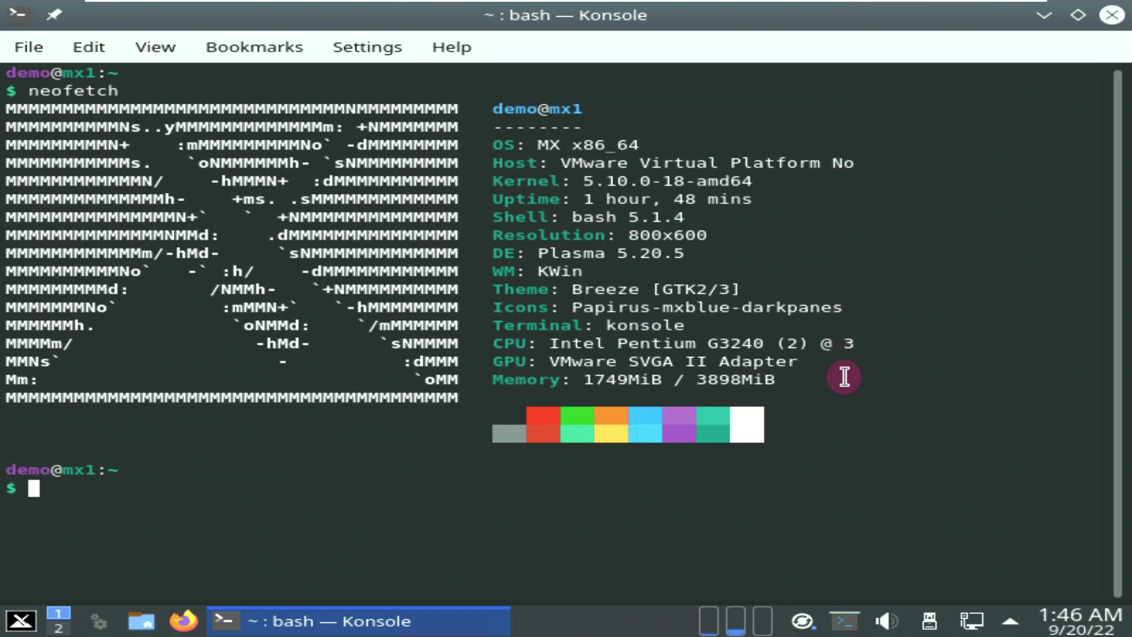
pyautogui.moveTo(842, 381); pyautogui.dragTo(525, 107)
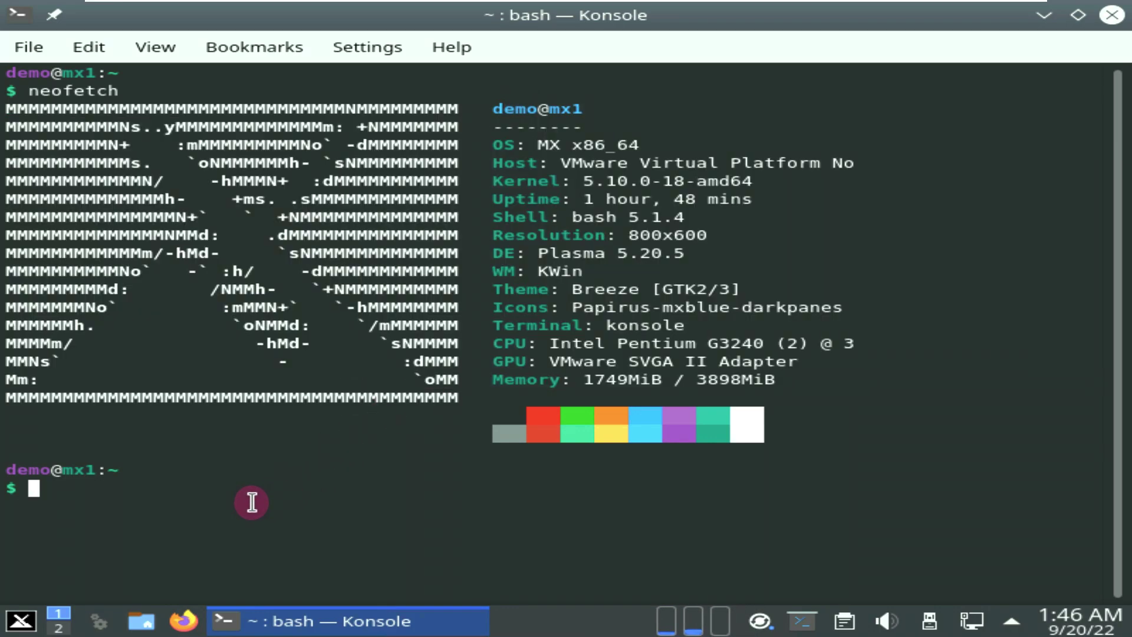
# Step: Display the distribution release information in the terminal with cat /etc/issue
pyautogui.tripleClick(252, 501)
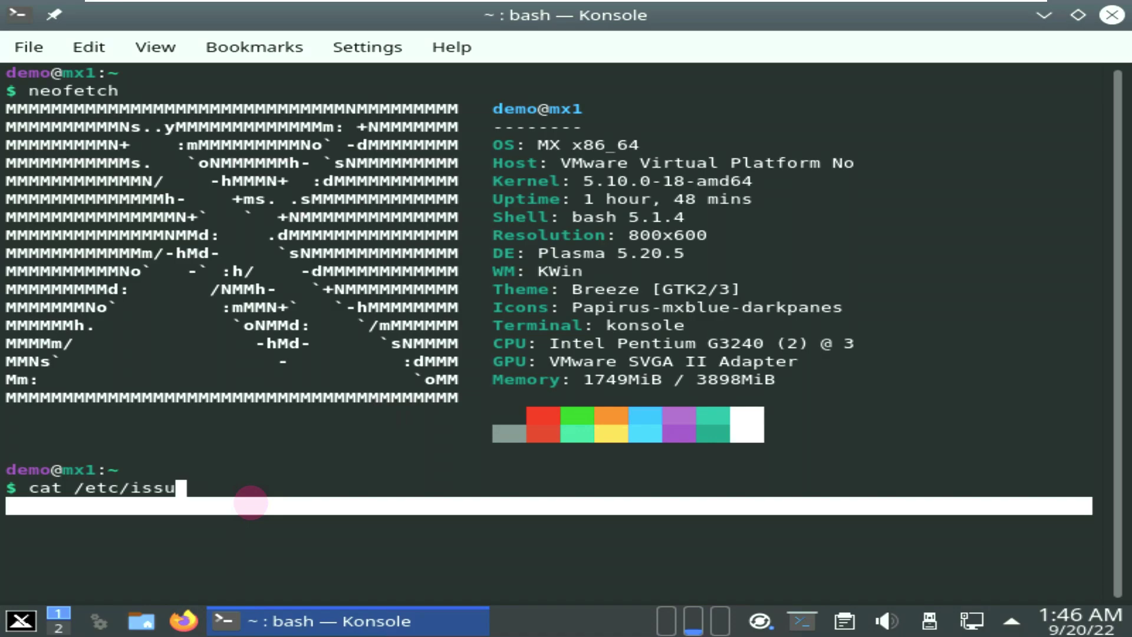
pyautogui.press('Return')
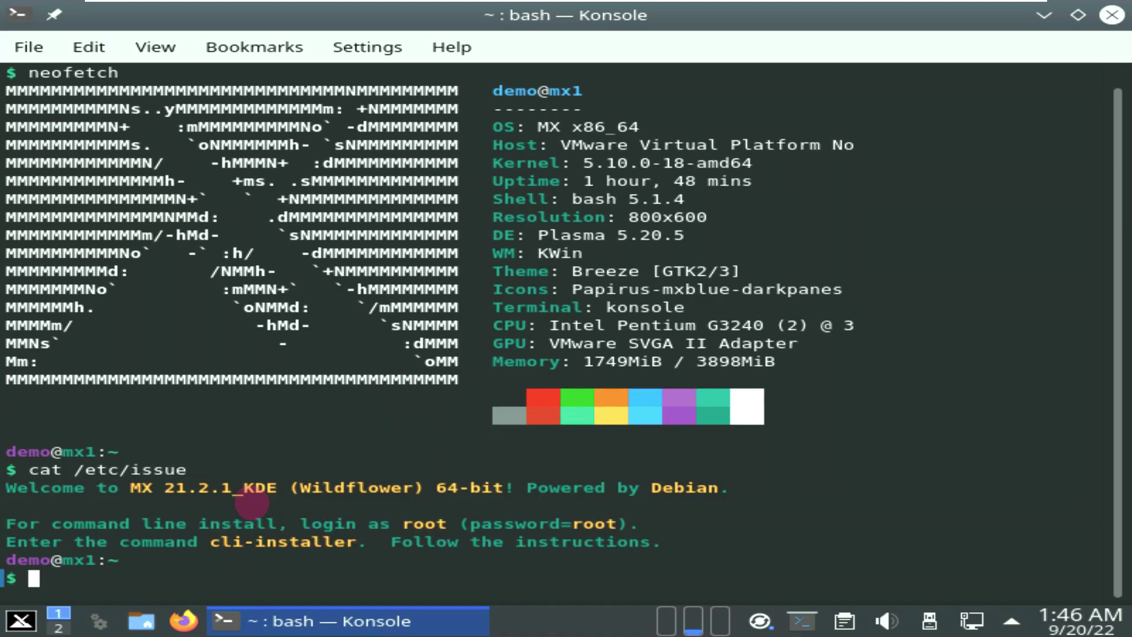
# Step: Highlight the welcome and command-line install lines of the /etc/issue output, and clear the selection
pyautogui.moveTo(740, 488); pyautogui.dragTo(18, 488)
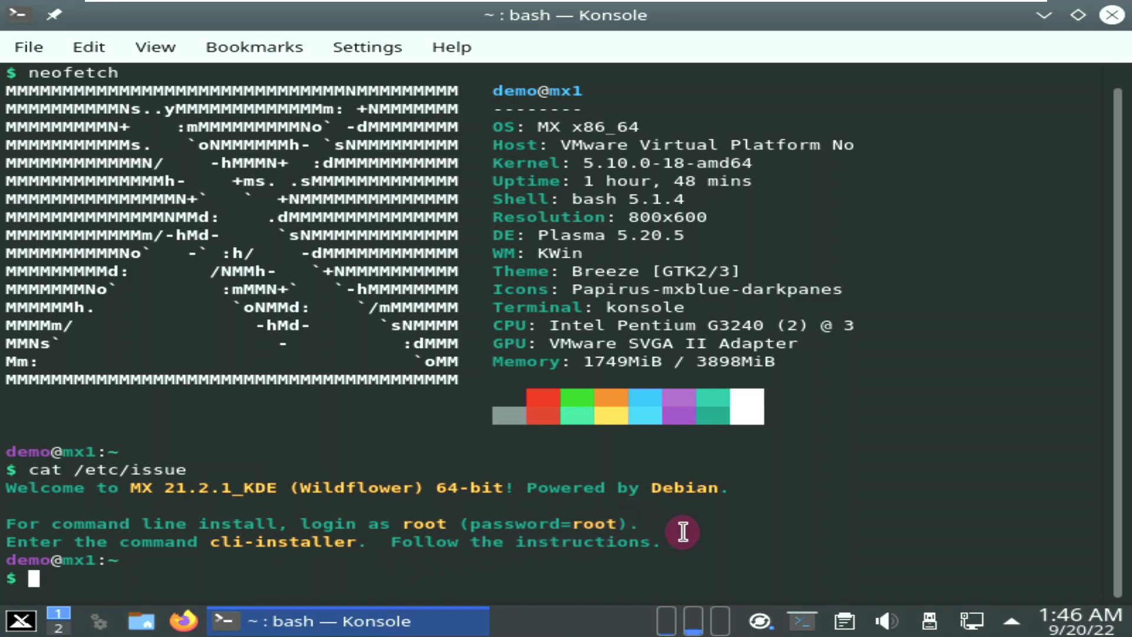
pyautogui.moveTo(667, 543); pyautogui.dragTo(94, 503)
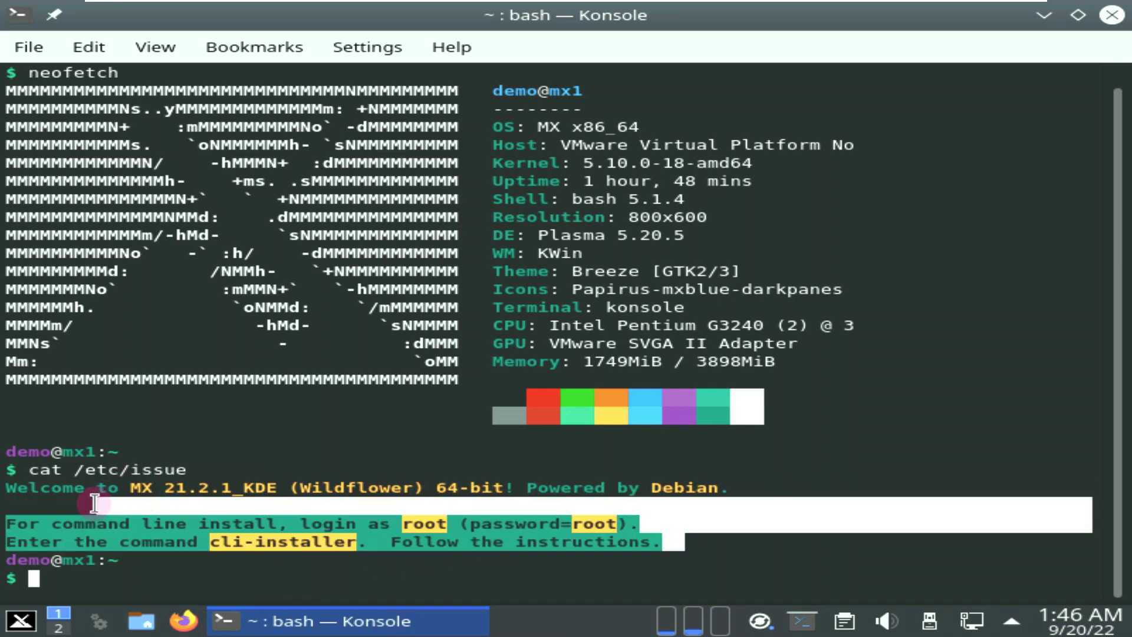
pyautogui.click(103, 575)
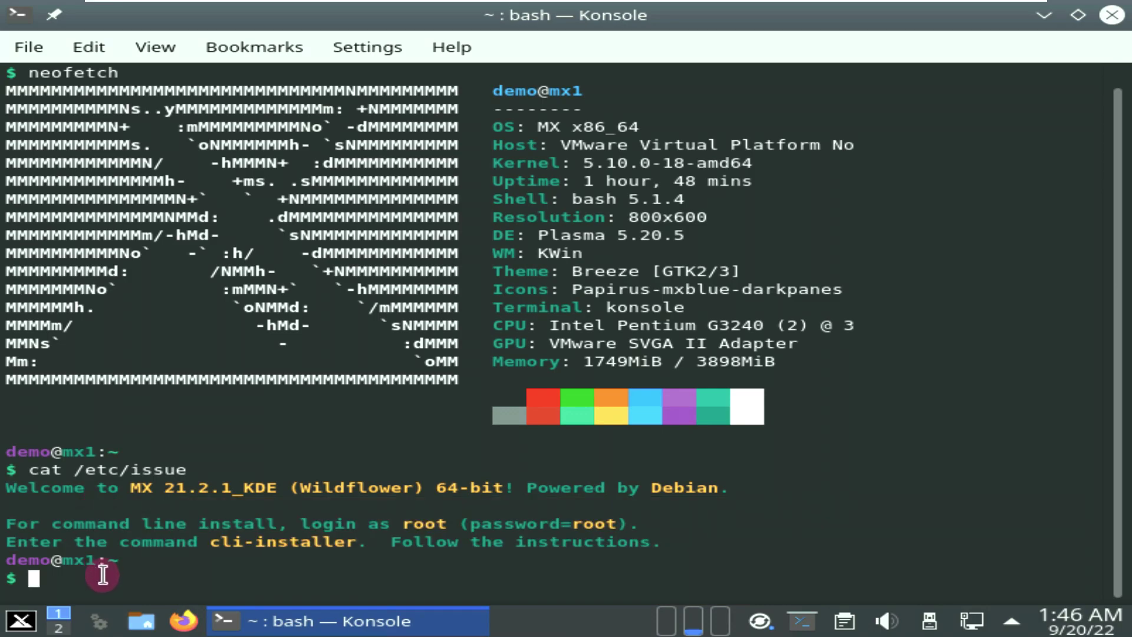
# Step: Display the graphics details with inxi -G and the basic system summary with inxi -b, and highlight both outputs for review
pyautogui.write('inxi -G')
pyautogui.press('Return')
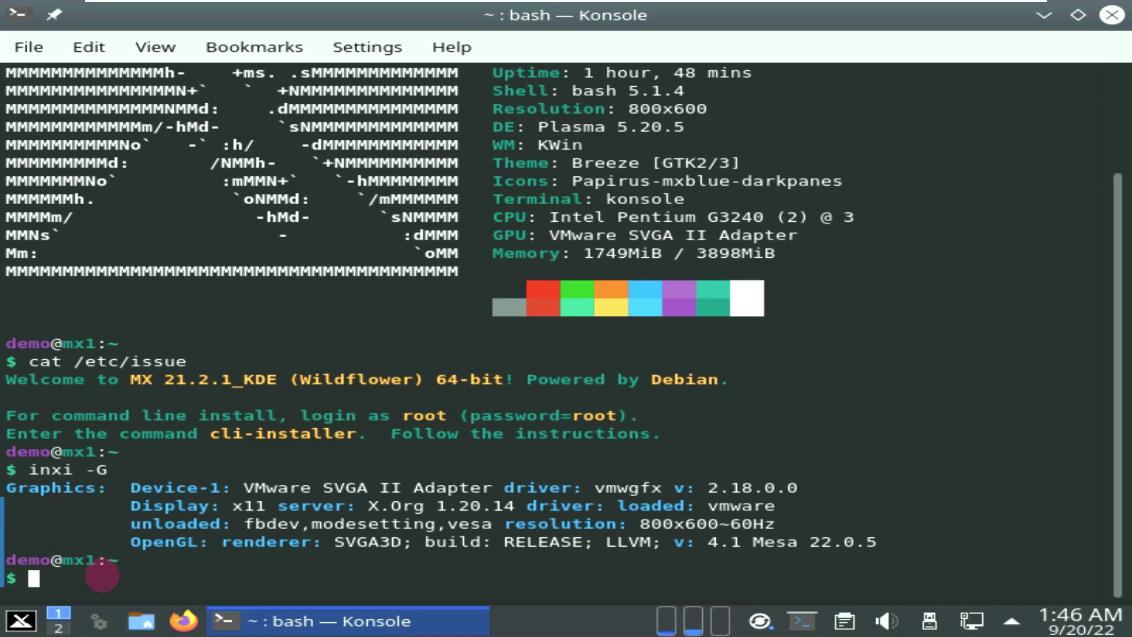
pyautogui.write('i')
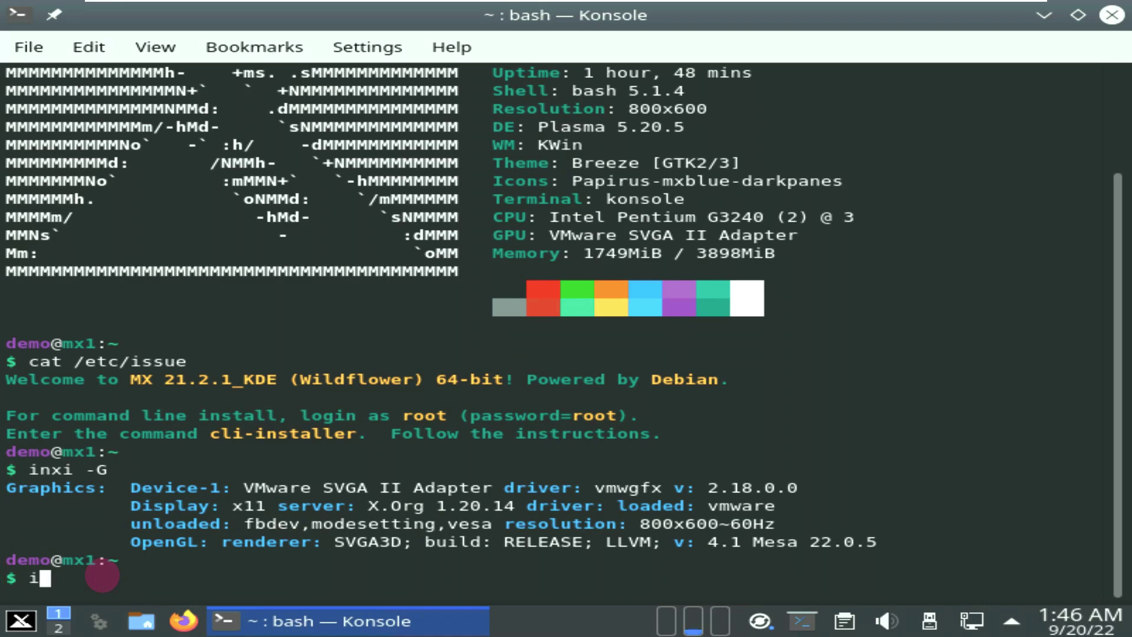
pyautogui.write('nxi -b')
pyautogui.press('Return')
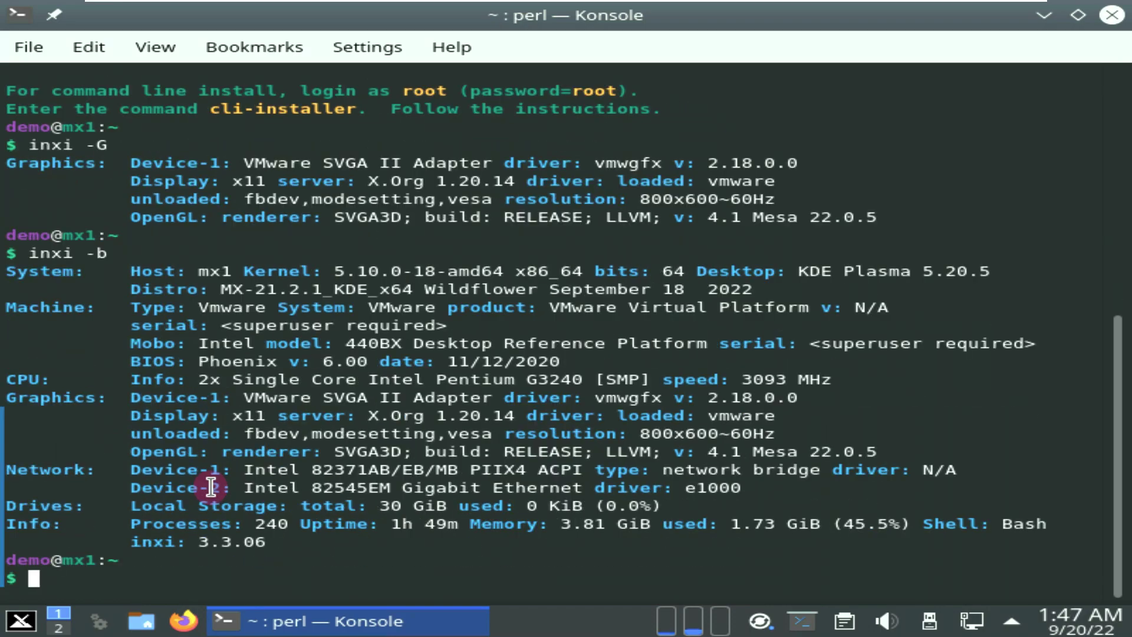
pyautogui.moveTo(287, 543); pyautogui.dragTo(131, 147)
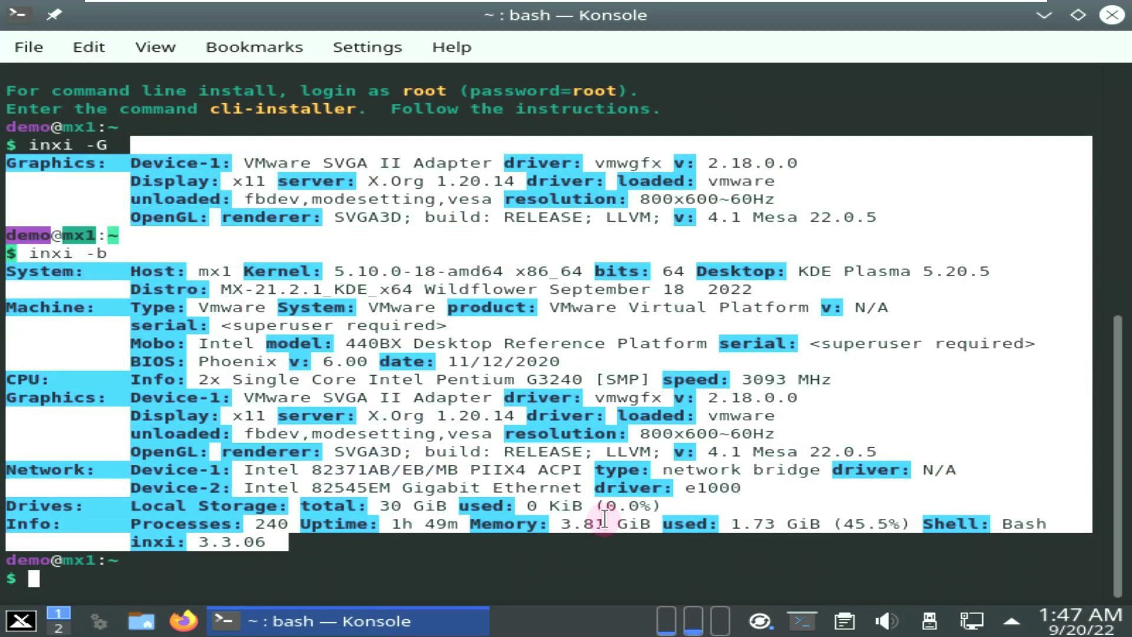
pyautogui.click(317, 567)
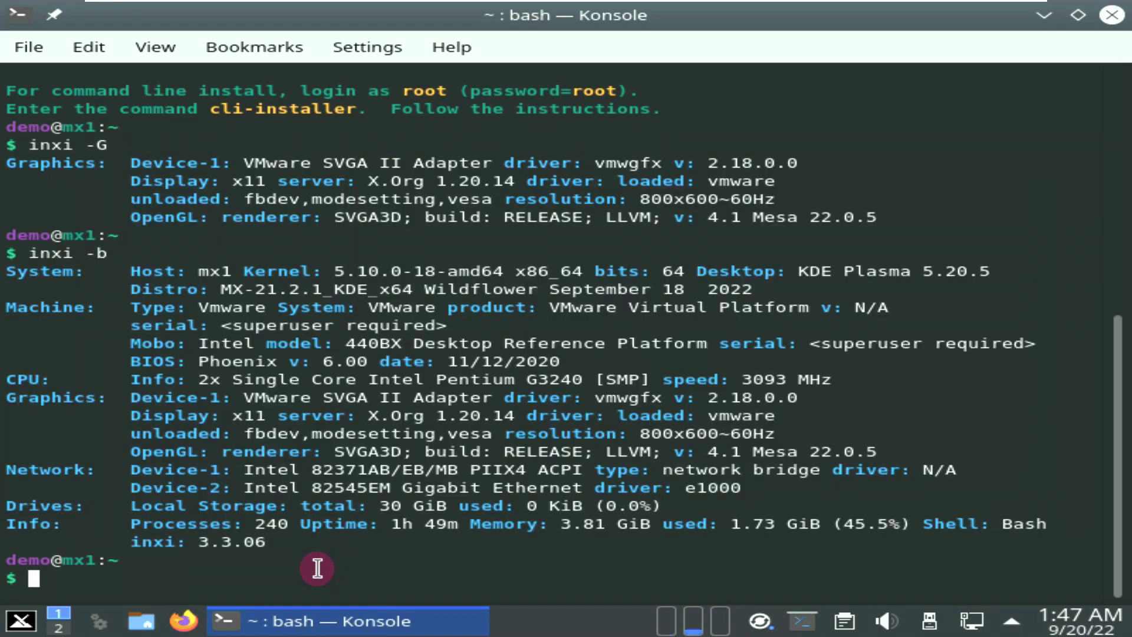
# Step: Display the processor details with lscpu and read through its output from the architecture to the flags
pyautogui.write('lscpu')
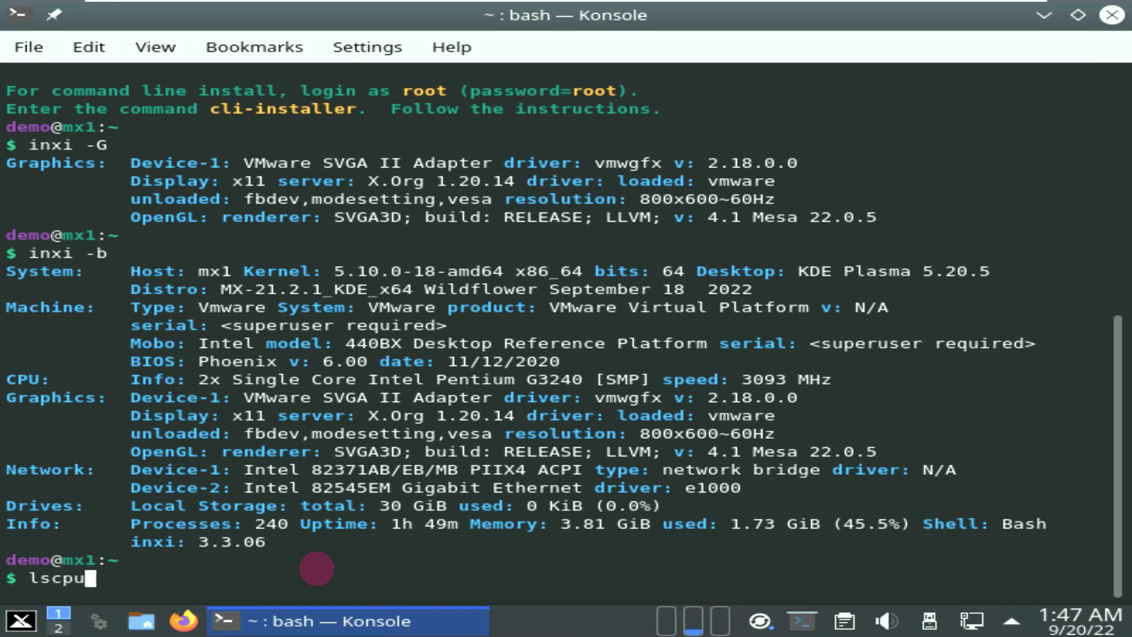
pyautogui.press('Return')
pyautogui.scroll(10, 318, 568)
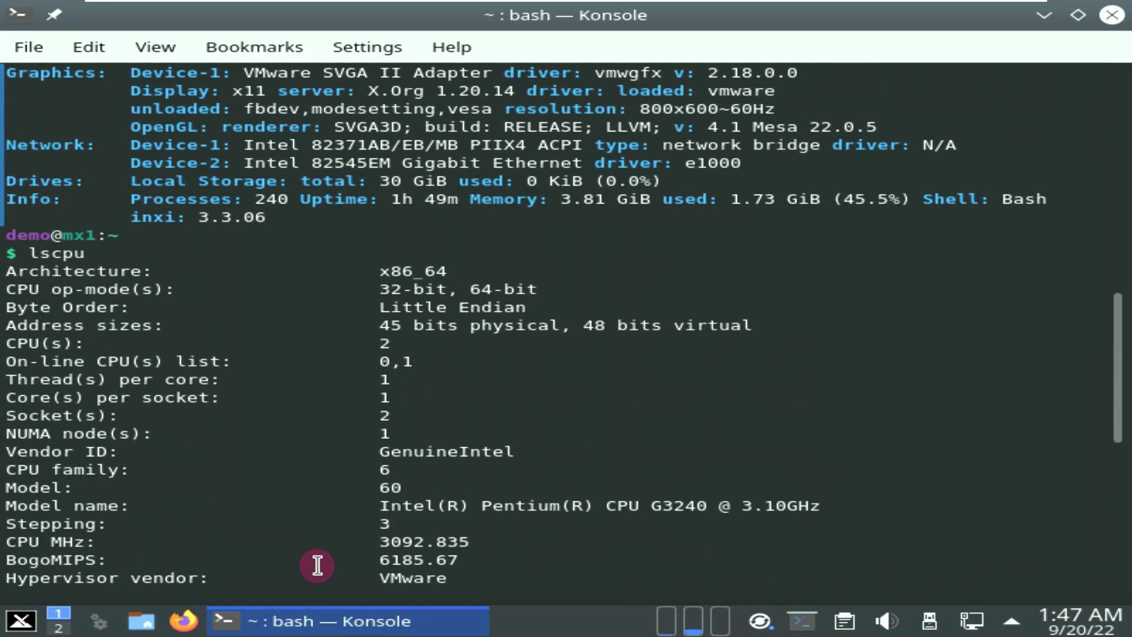
pyautogui.scroll(-10, 317, 566)
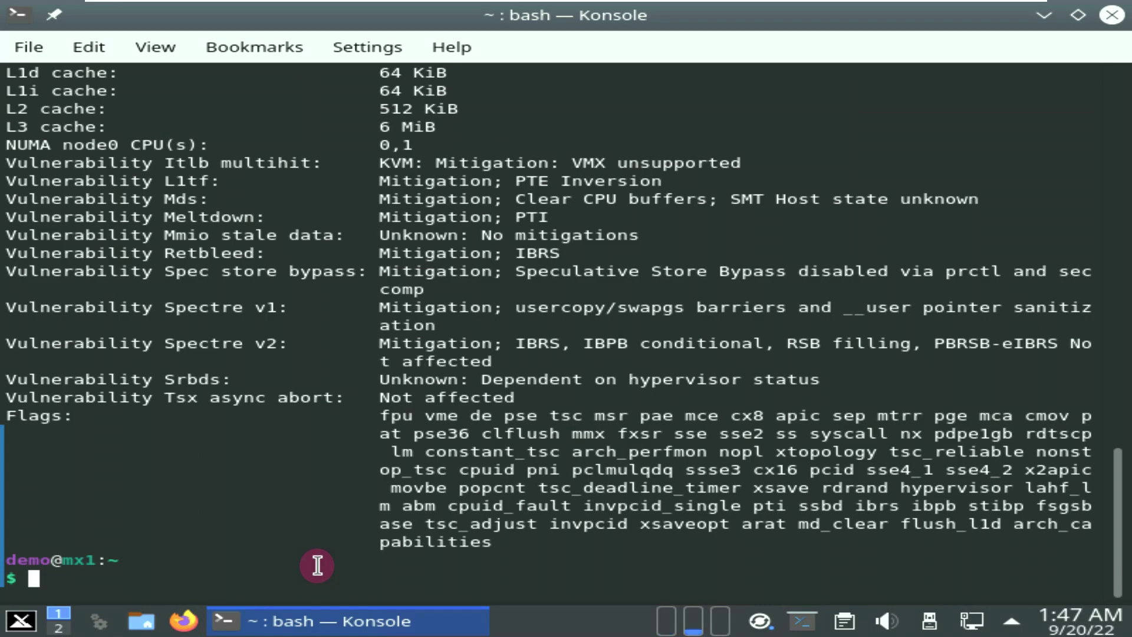
# Step: Display the full kernel information with uname -a and the kernel release alone with uname -r
pyautogui.write('uname -a')
pyautogui.press('Return')
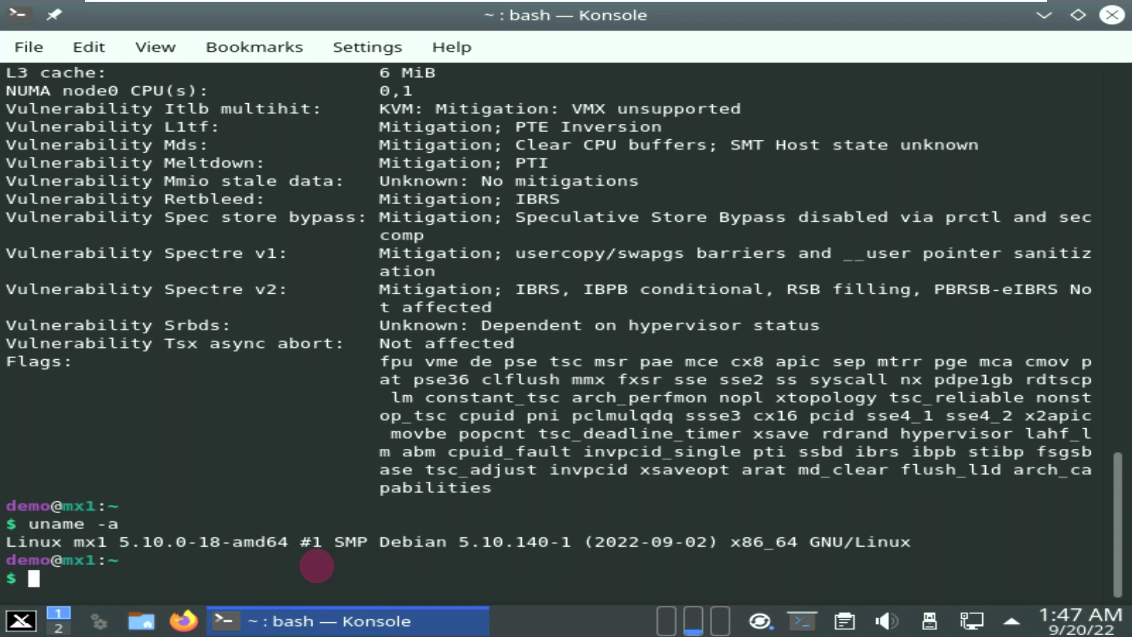
pyautogui.write('uname')
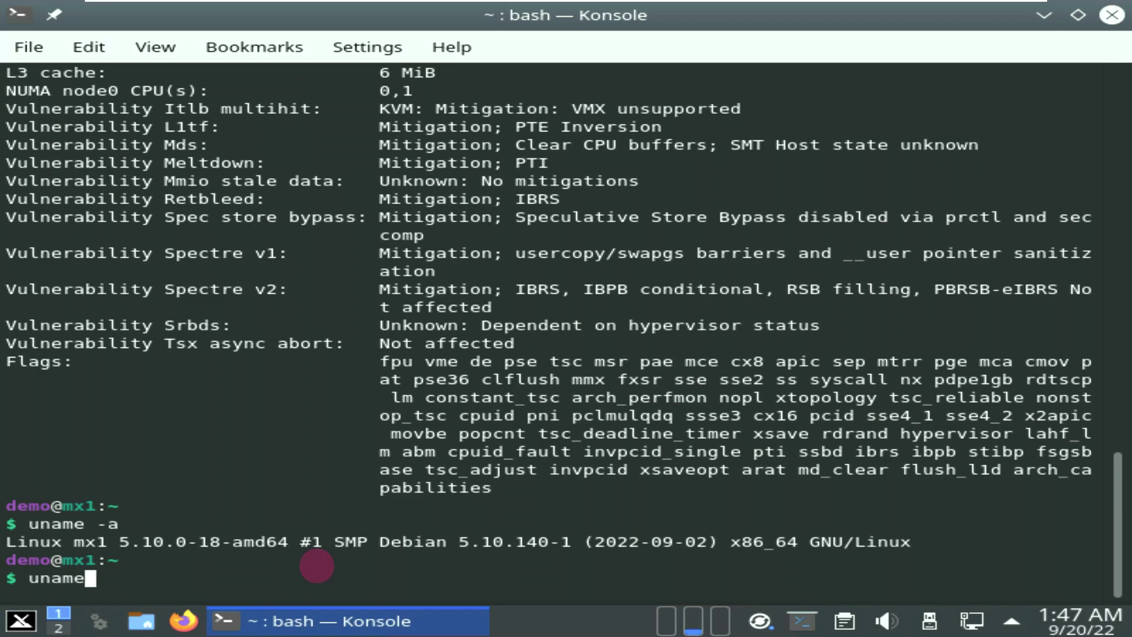
pyautogui.write(' -r')
pyautogui.press('Return')
# Step: Launch htop in the terminal and show its processes in tree view
pyautogui.write('htop')
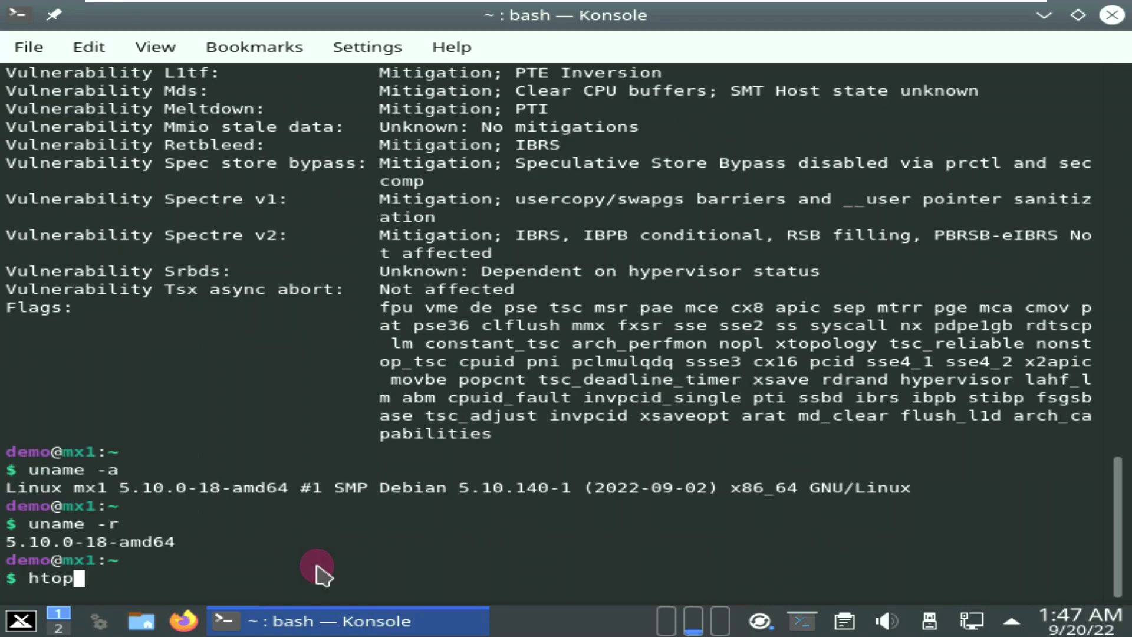
pyautogui.press('Return')
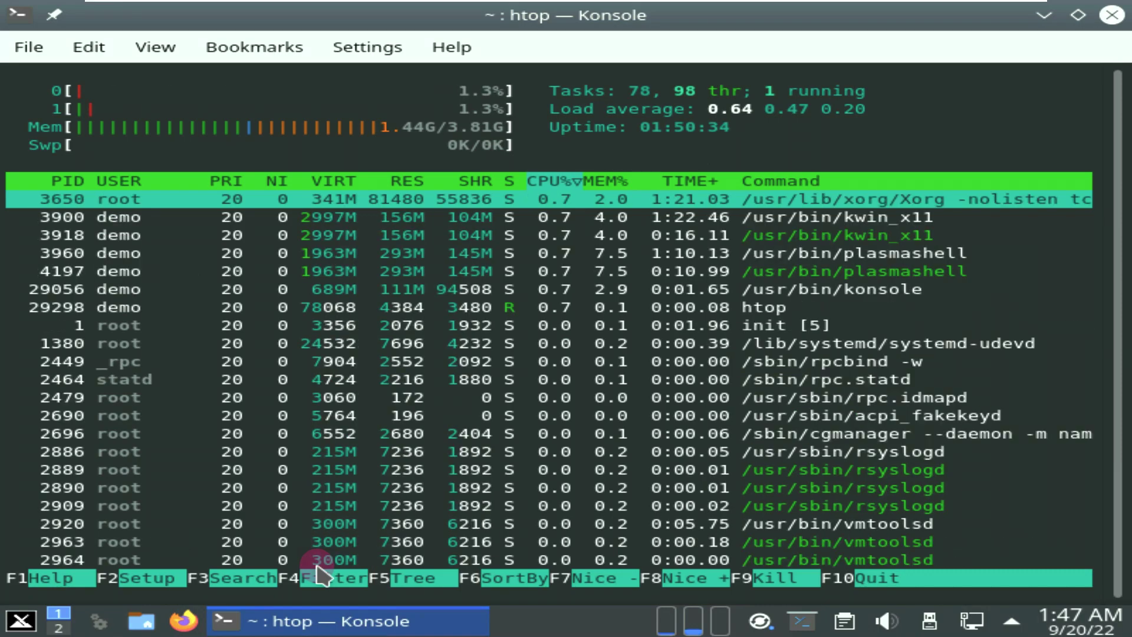
pyautogui.press('F5')
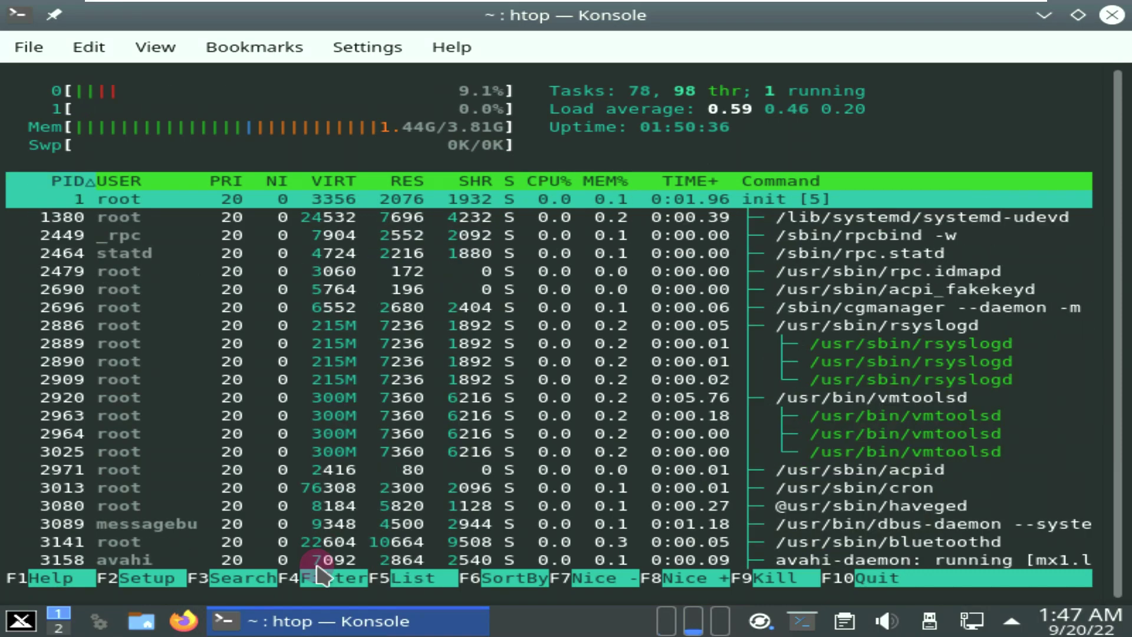
pyautogui.press('F5')
pyautogui.press('F5')
# Step: Examine the htop process tree down to its last entries, and close the Konsole window despite the running process
pyautogui.scroll(-1, 316, 575)
pyautogui.scroll(-1, 317, 575)
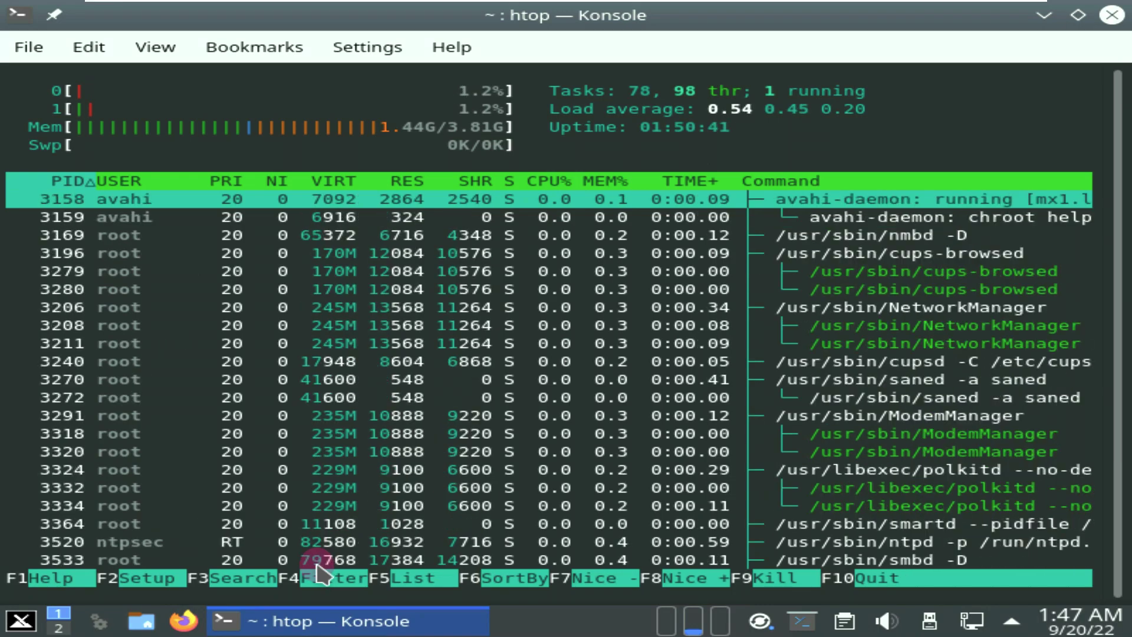
pyautogui.scroll(-2, 317, 575)
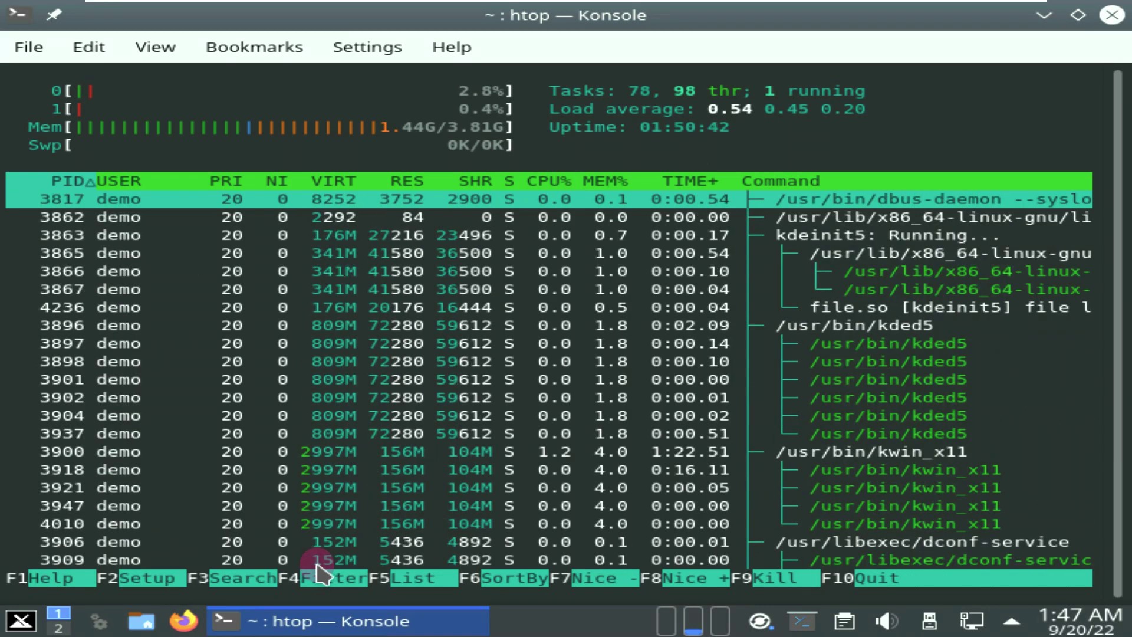
pyautogui.scroll(-2, 317, 575)
pyautogui.scroll(-3, 317, 575)
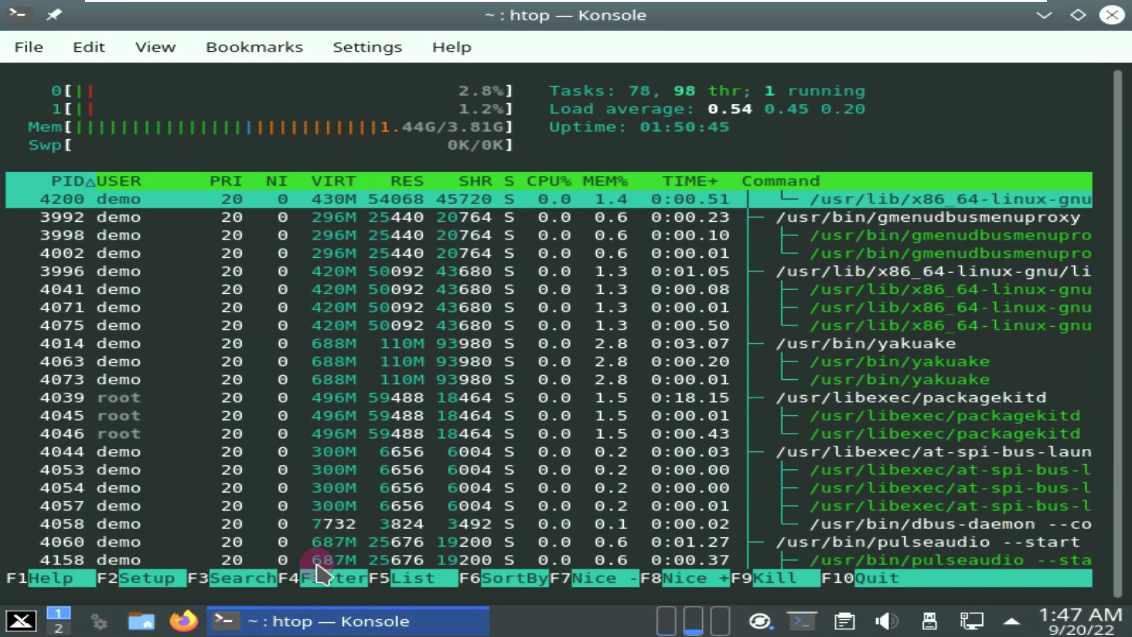
pyautogui.scroll(-4, 317, 575)
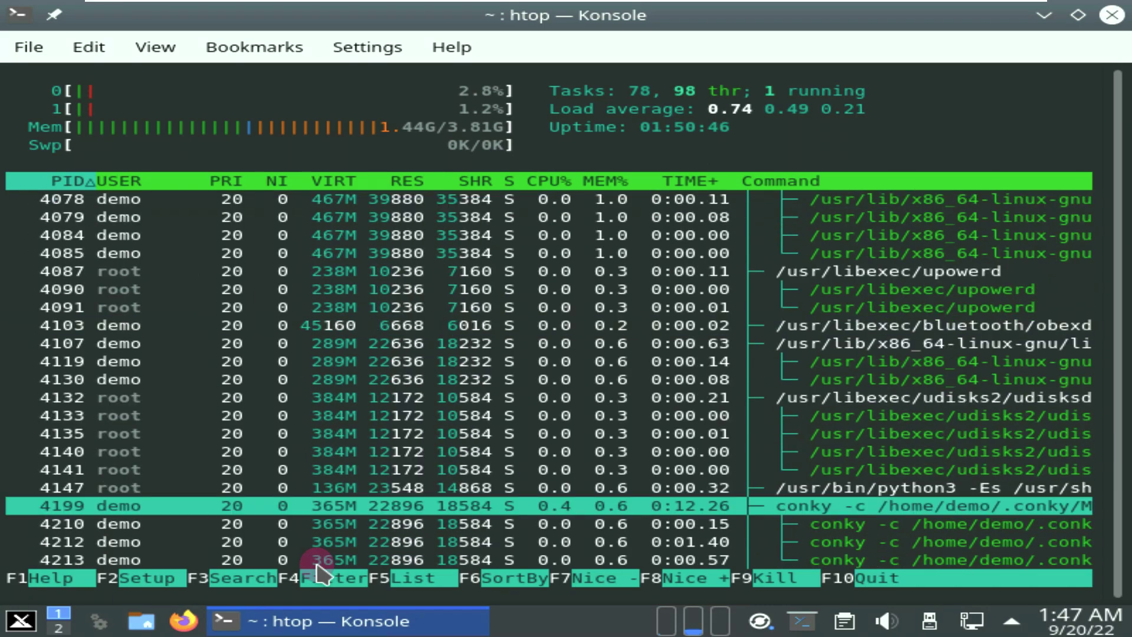
pyautogui.scroll(-2, 317, 575)
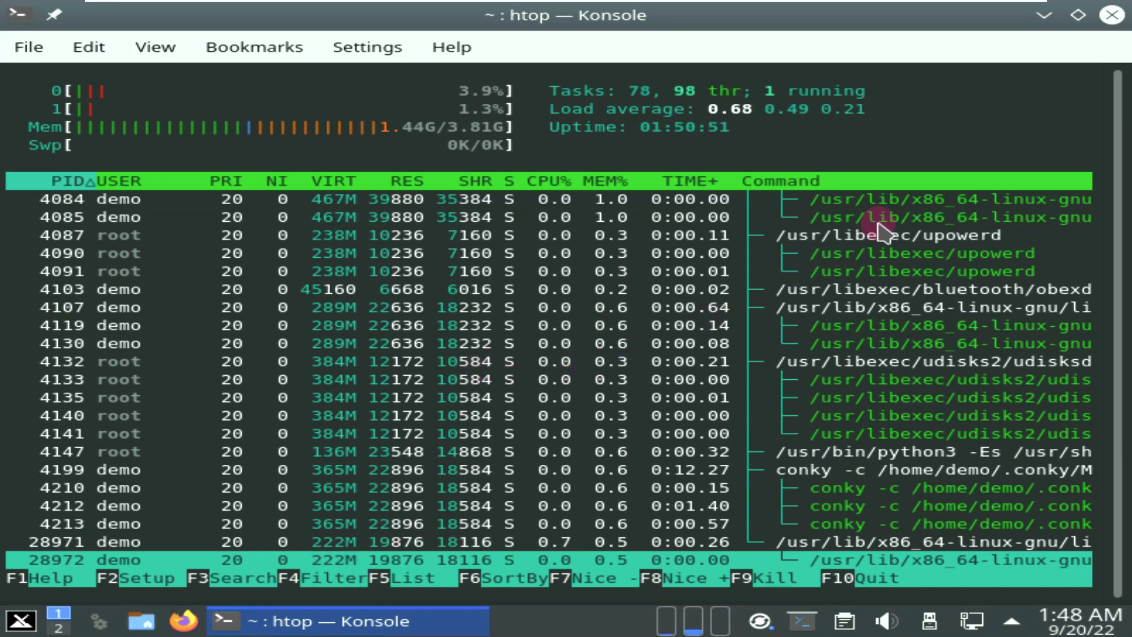
pyautogui.click(1108, 16)
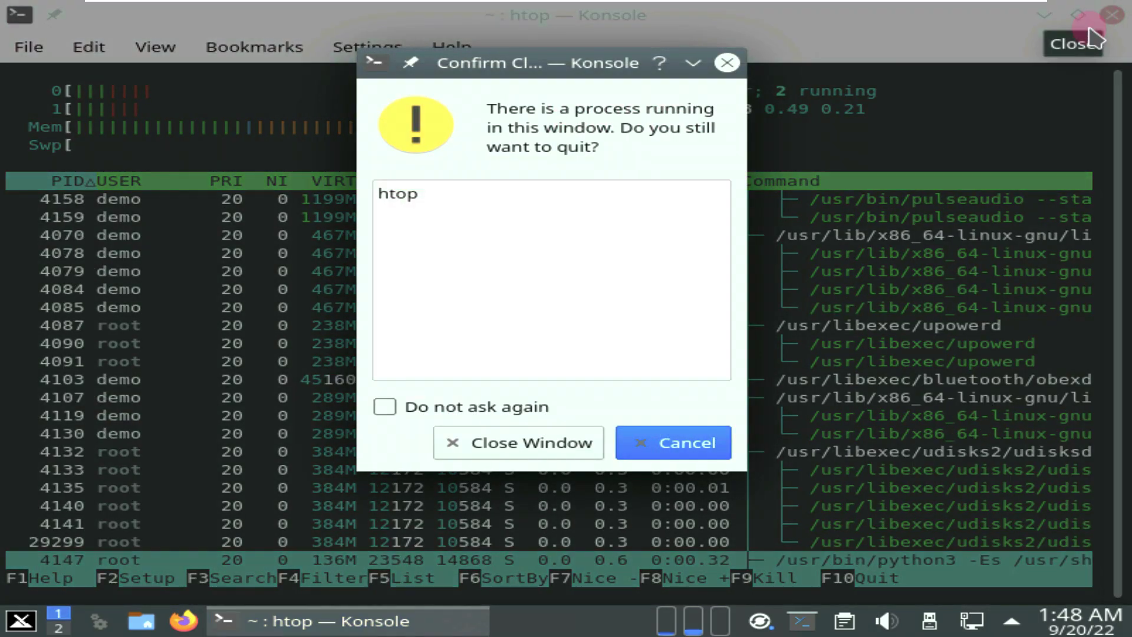
pyautogui.click(552, 443)
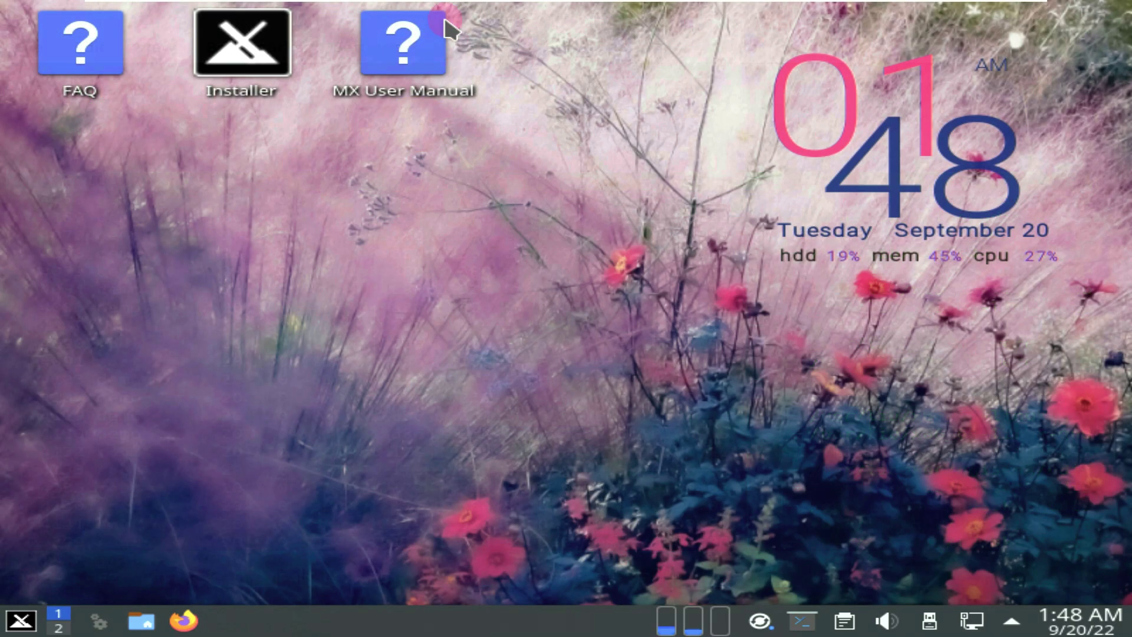
# Step: Examine the programs in the Games, Graphics, Internet and Multimedia categories of the application launcher
pyautogui.click(26, 621)
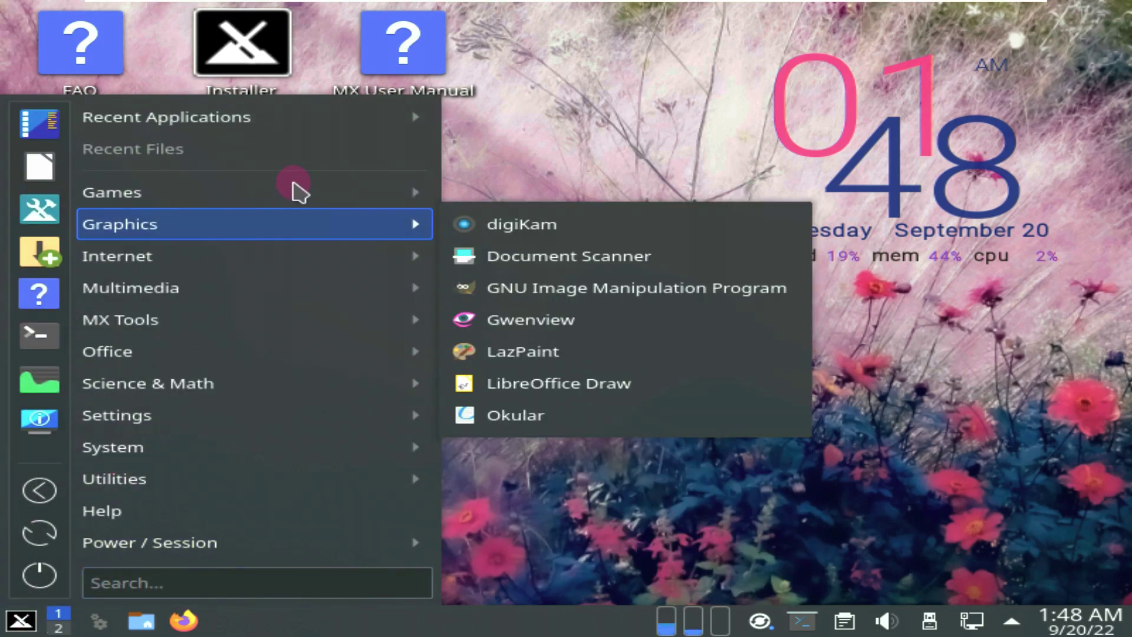
pyautogui.moveTo(97, 192)
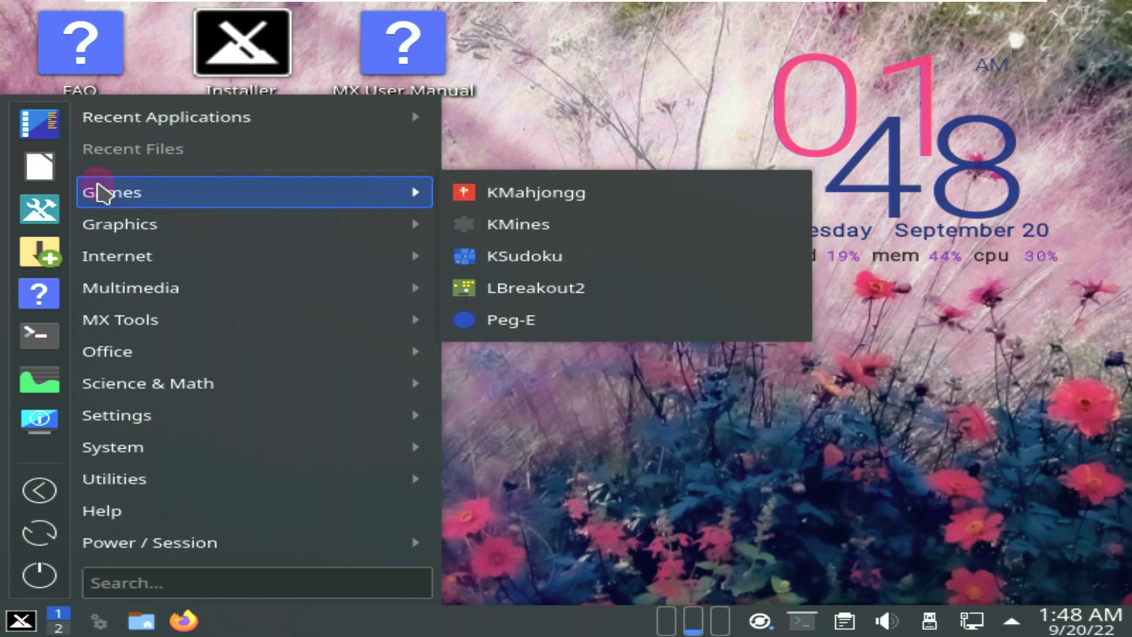
pyautogui.moveTo(122, 231)
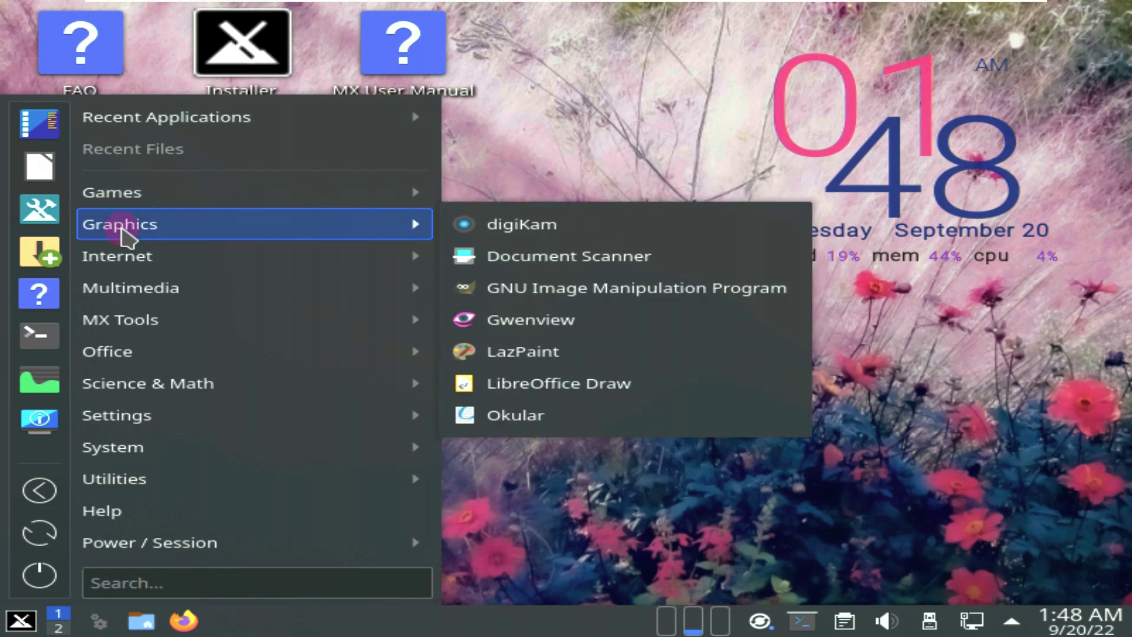
pyautogui.moveTo(140, 261)
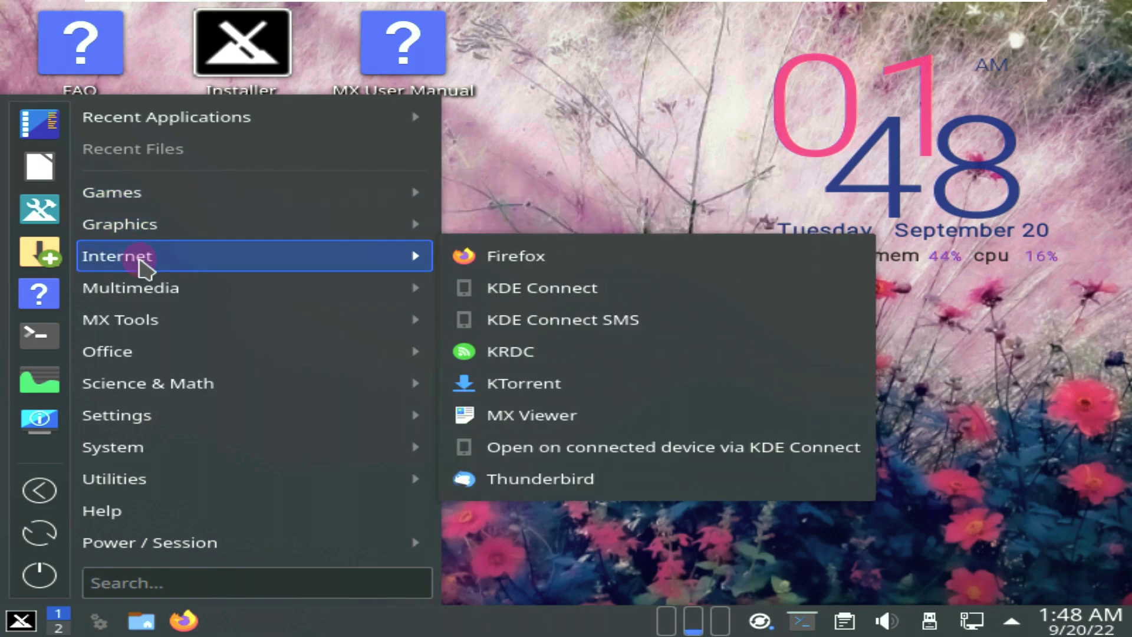
pyautogui.moveTo(153, 293)
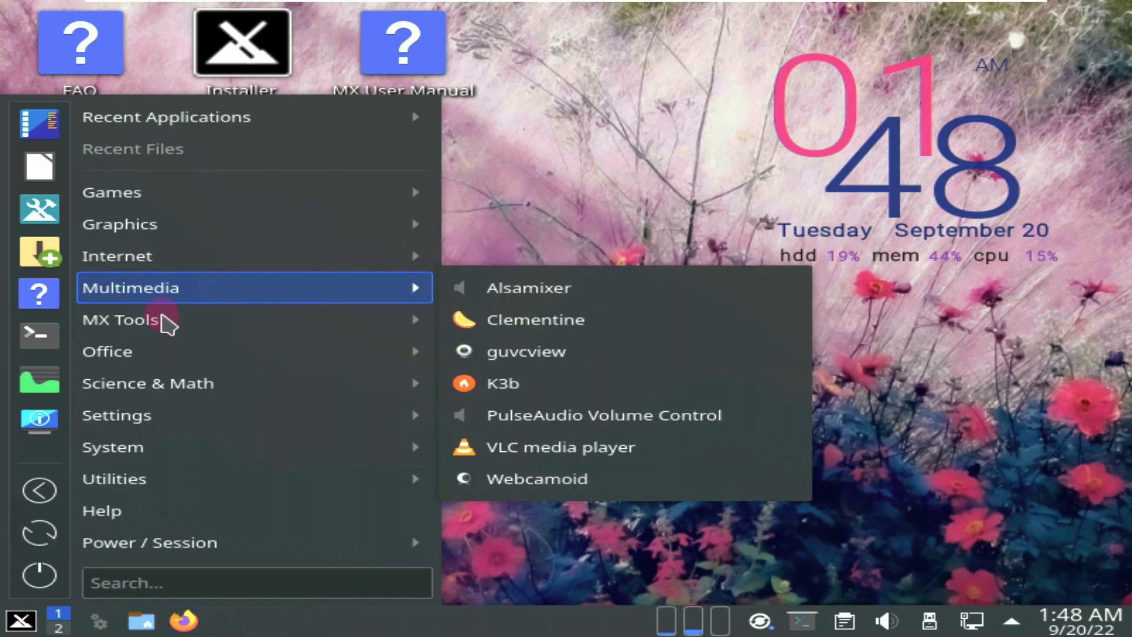
# Step: Examine the full list of utilities in the MX Tools category, down to System Locales
pyautogui.moveTo(171, 325)
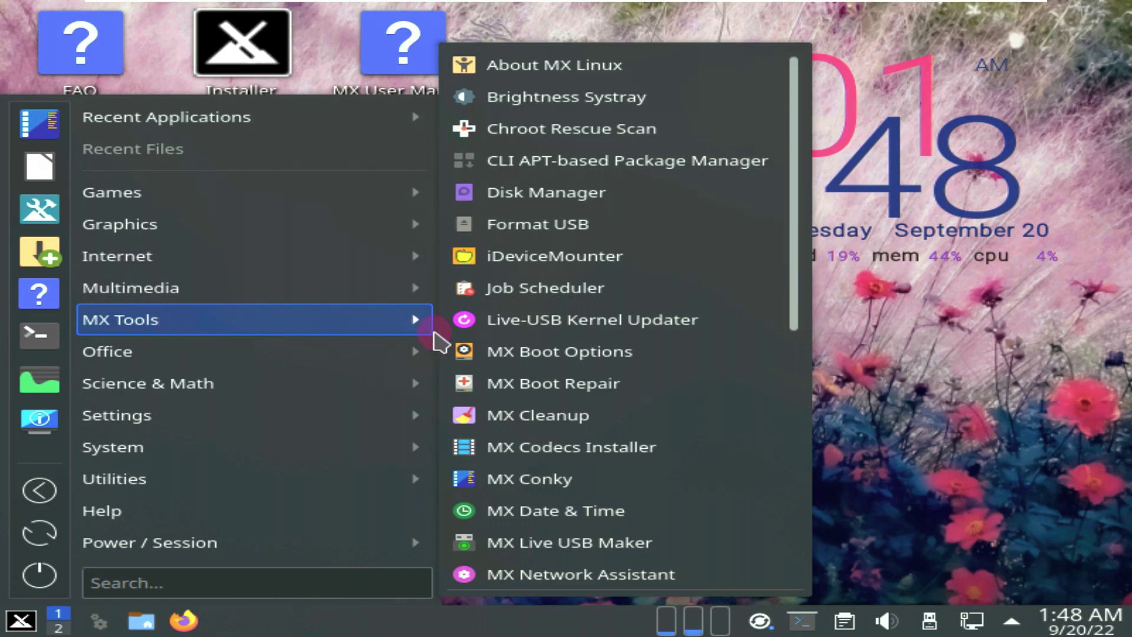
pyautogui.scroll(-3, 522, 341)
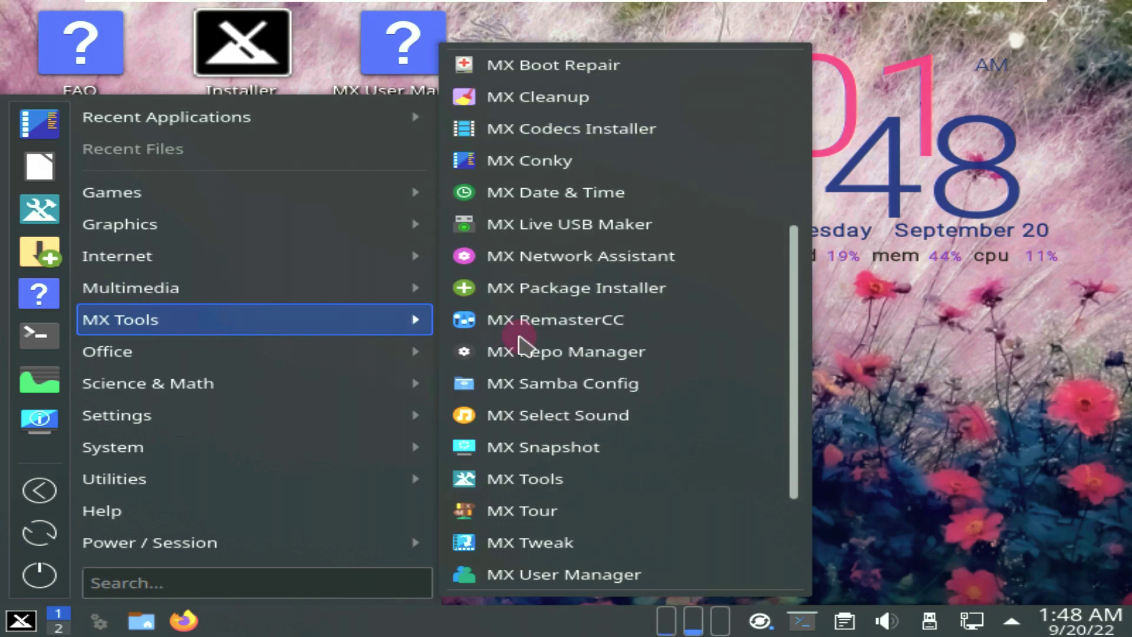
pyautogui.scroll(-1, 522, 341)
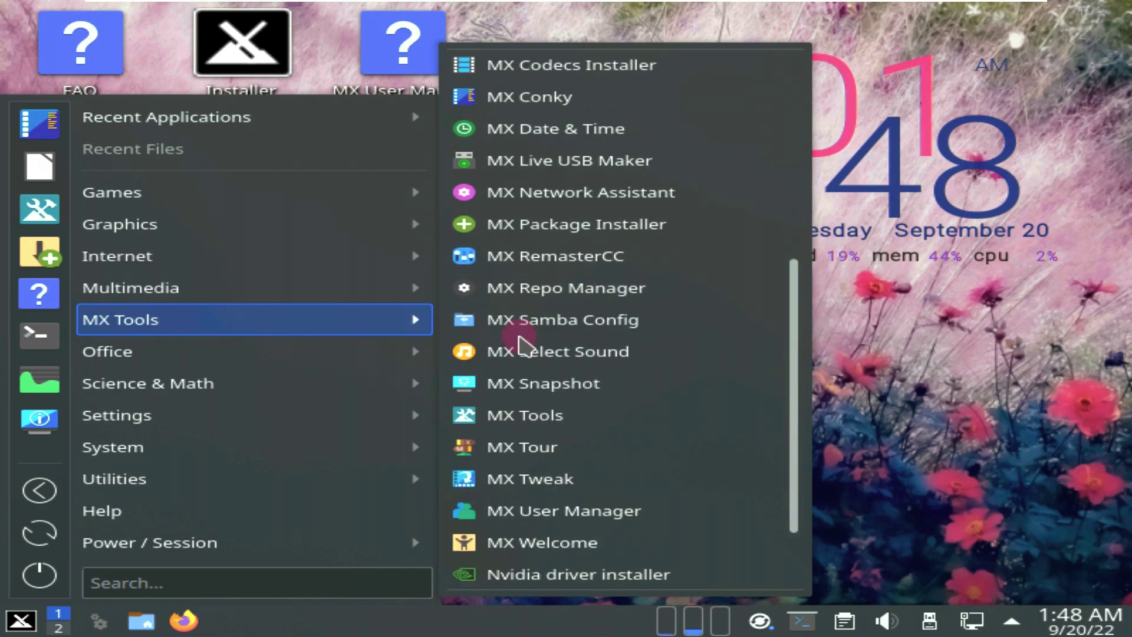
pyautogui.scroll(-2, 521, 341)
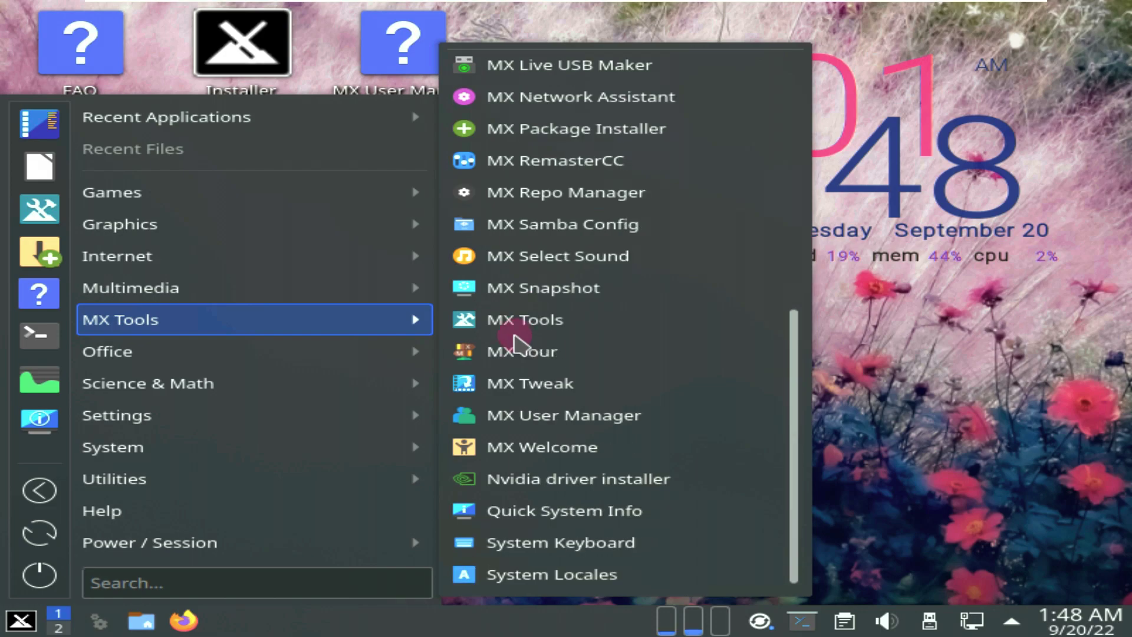
# Step: Examine the programs in the Office, Science & Math and Settings categories of the application launcher
pyautogui.moveTo(342, 356)
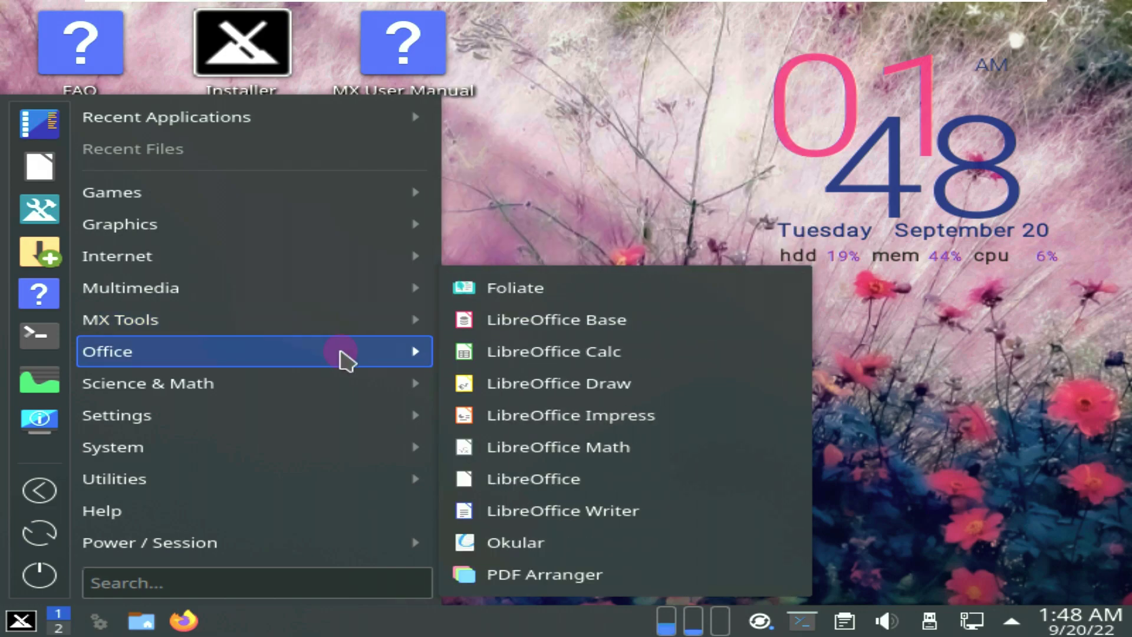
pyautogui.moveTo(351, 388)
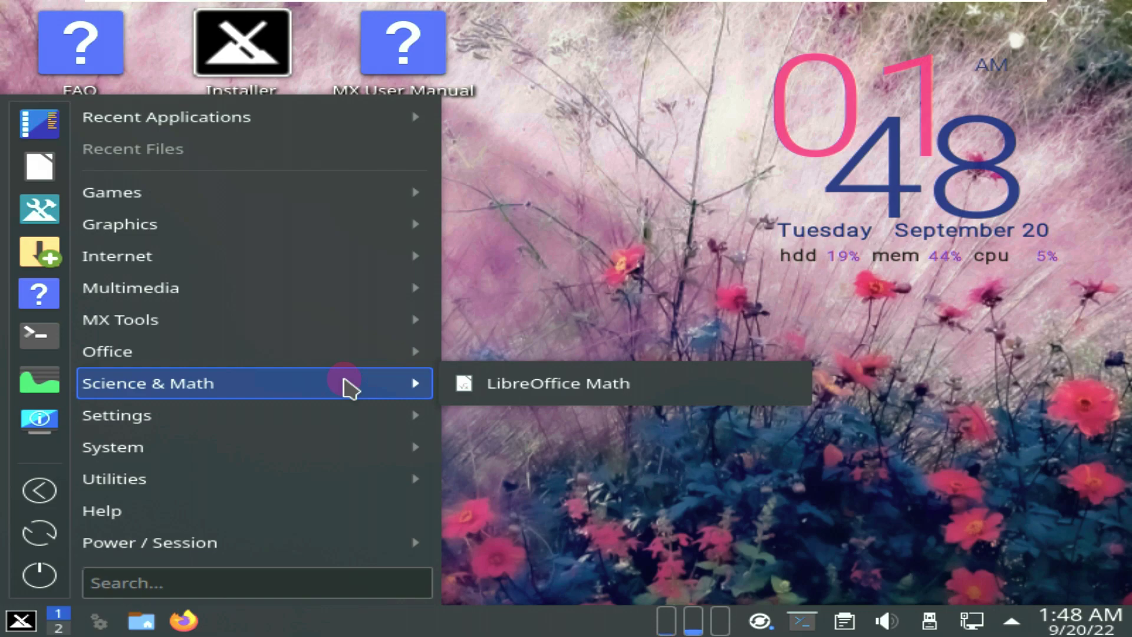
pyautogui.moveTo(347, 420)
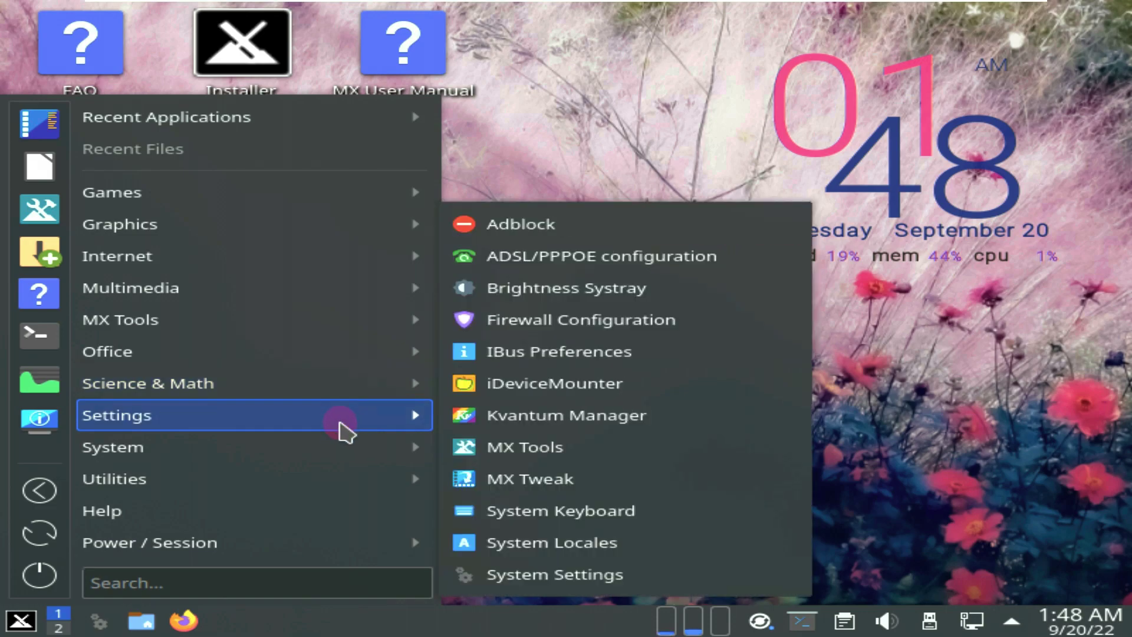
# Step: Examine the programs in the System category, review the system information in Info Center, and close Info Center
pyautogui.moveTo(345, 444)
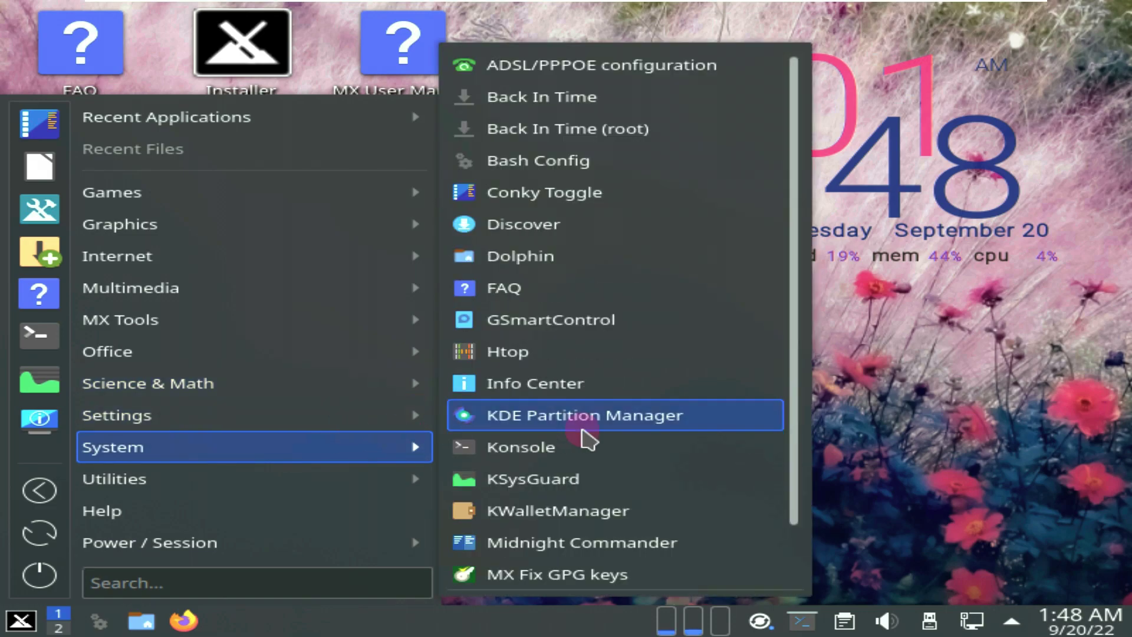
pyautogui.scroll(-2, 588, 439)
pyautogui.scroll(2, 588, 440)
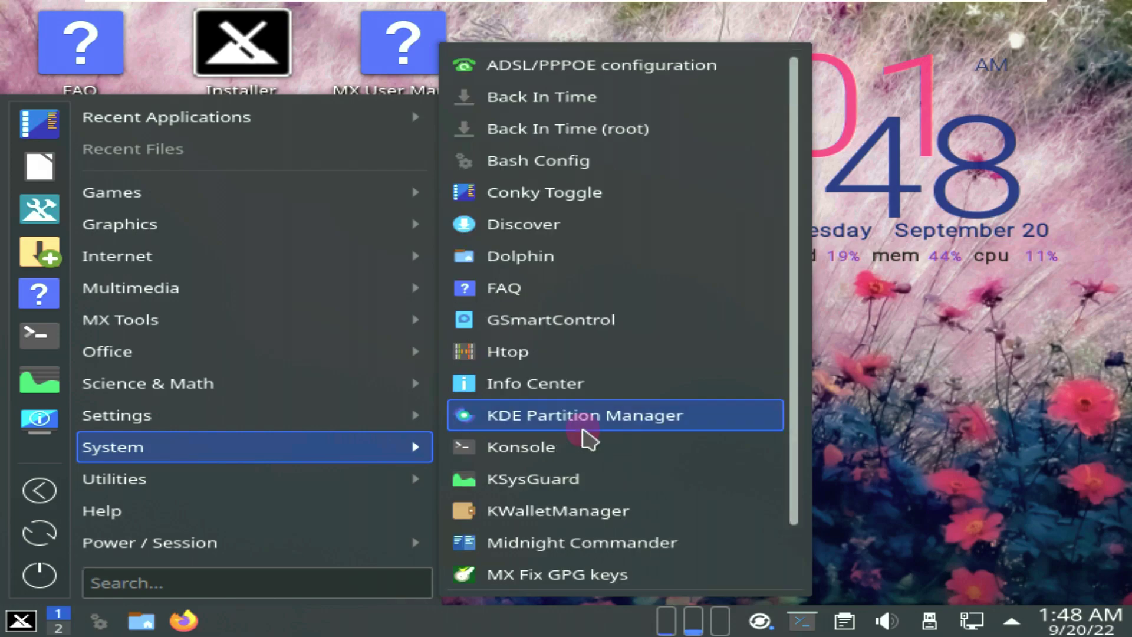
pyautogui.click(540, 384)
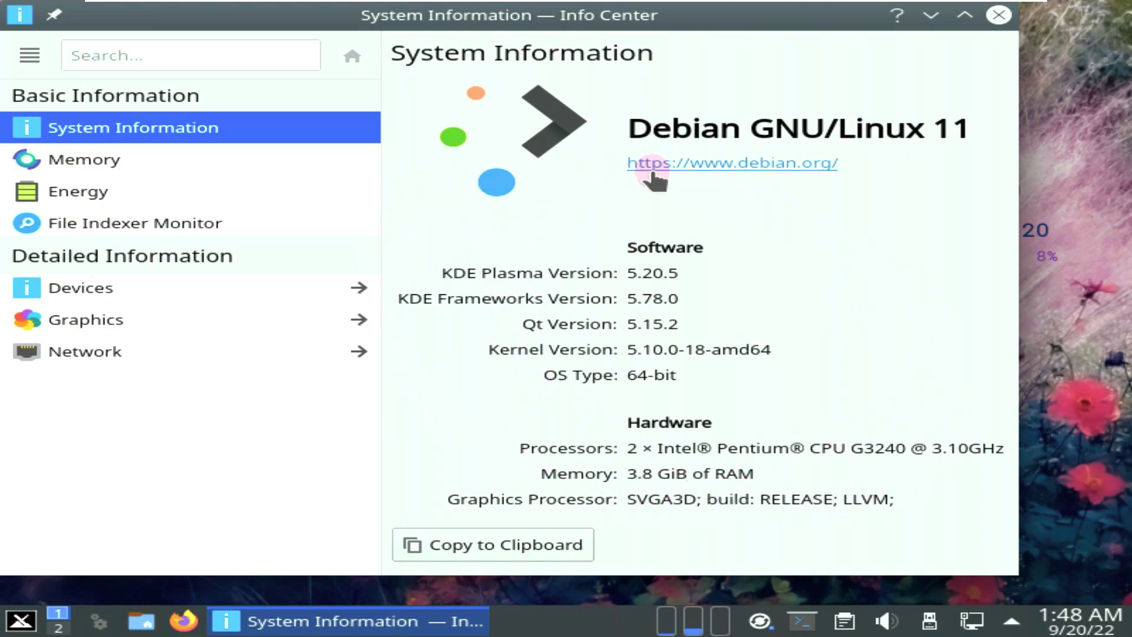
pyautogui.click(999, 16)
# Step: Look over the Utilities category, launch LibreOffice Calc from the Office category, and dismiss the Tip of the Day
pyautogui.click(14, 625)
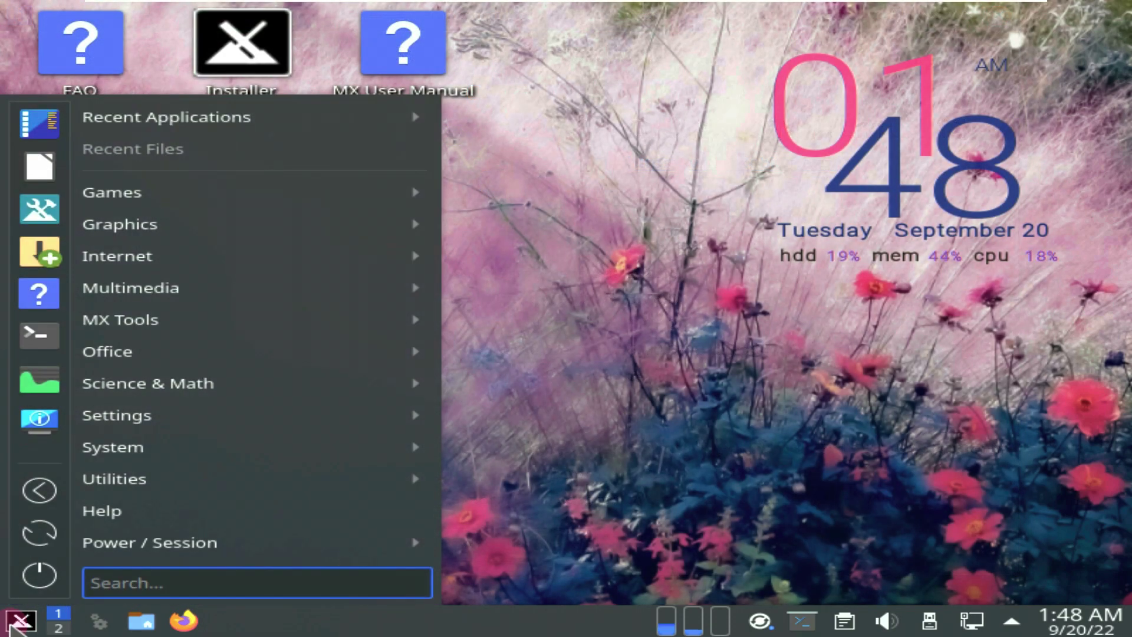
pyautogui.moveTo(203, 554)
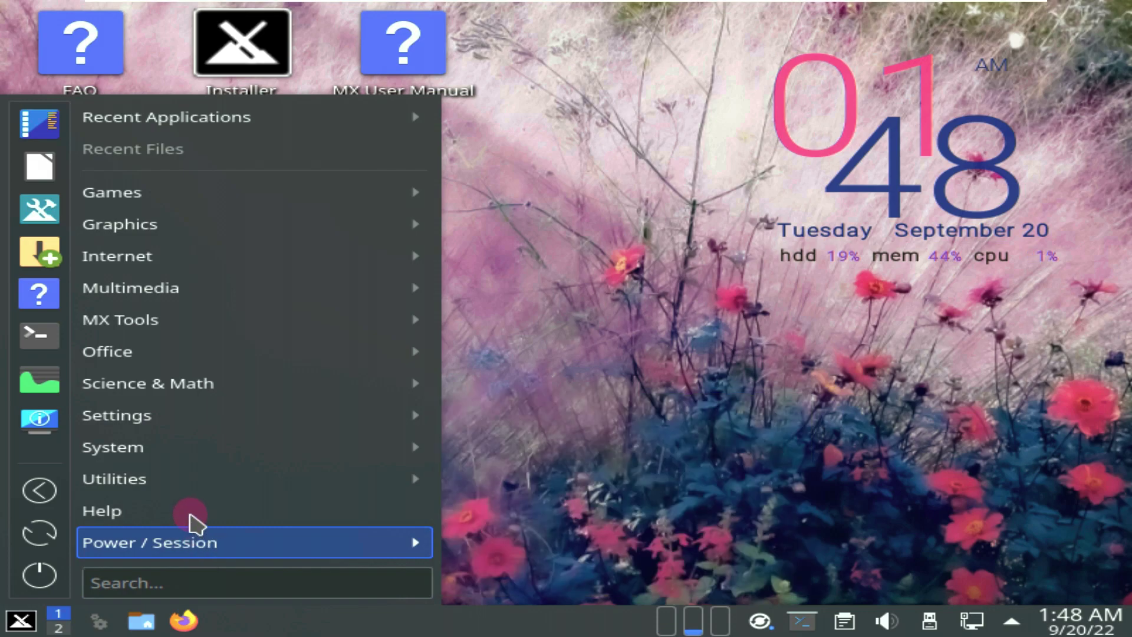
pyautogui.moveTo(182, 481)
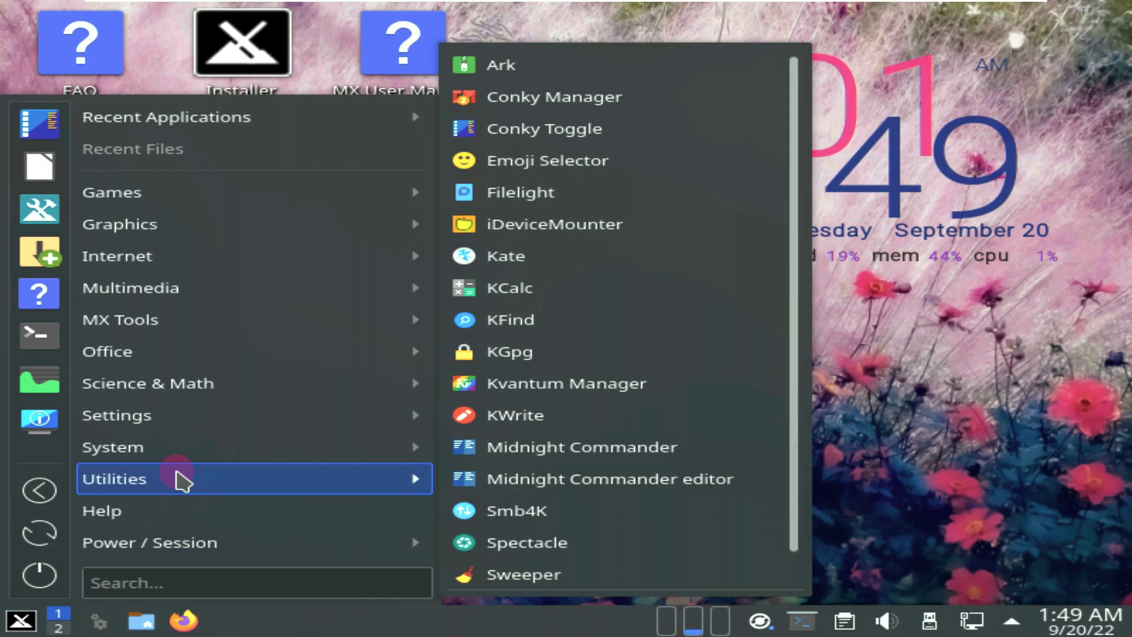
pyautogui.moveTo(144, 351)
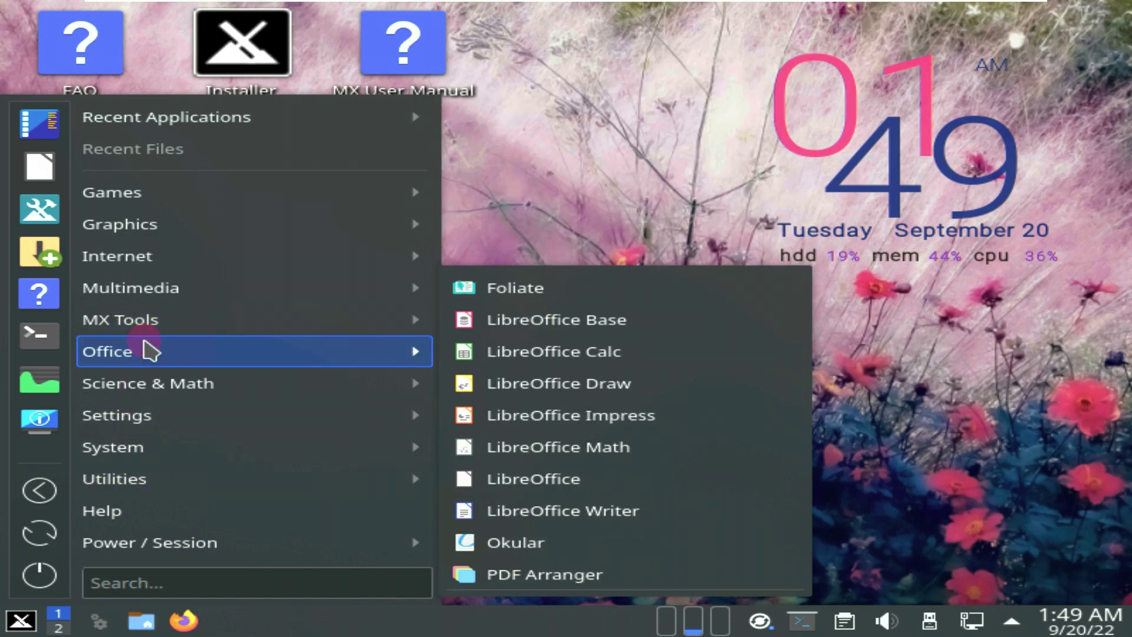
pyautogui.click(546, 356)
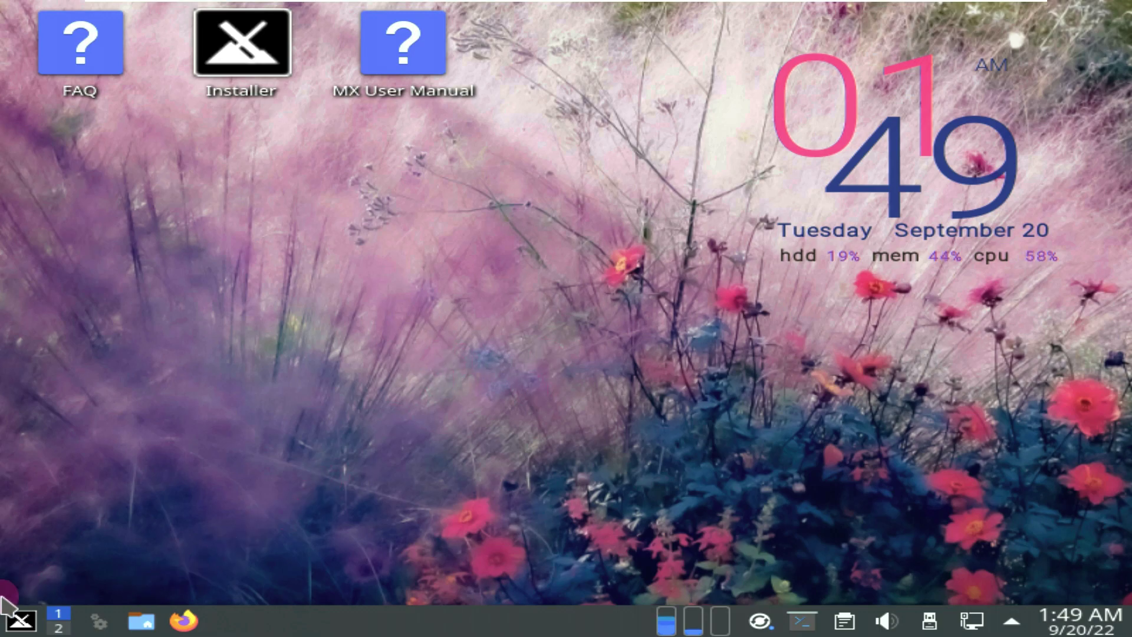
pyautogui.click(12, 616)
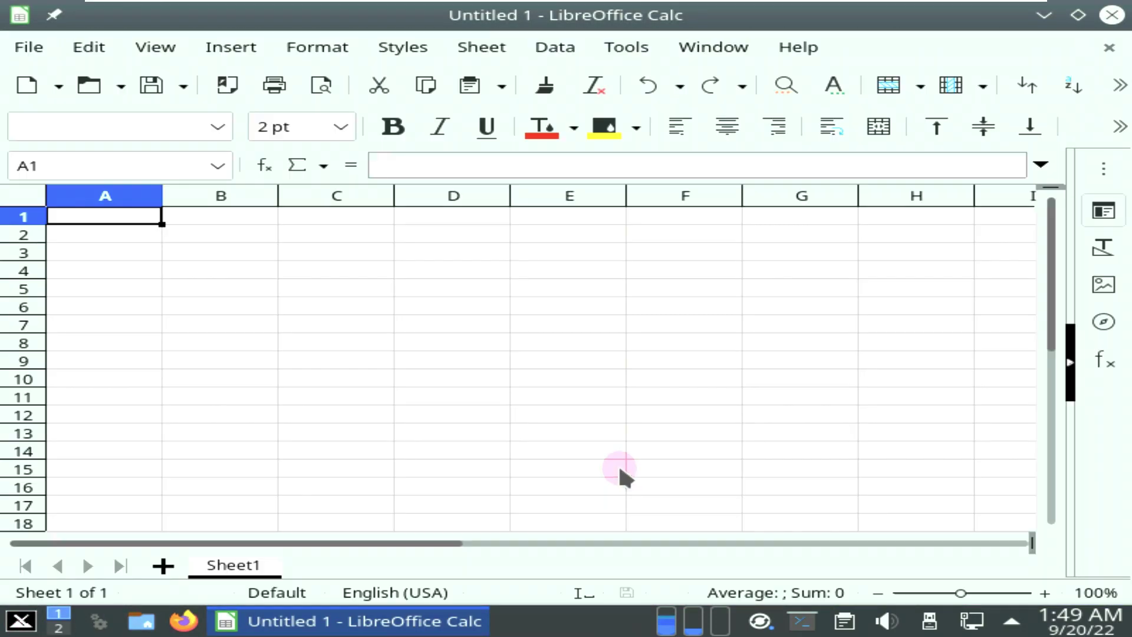
pyautogui.click(620, 472)
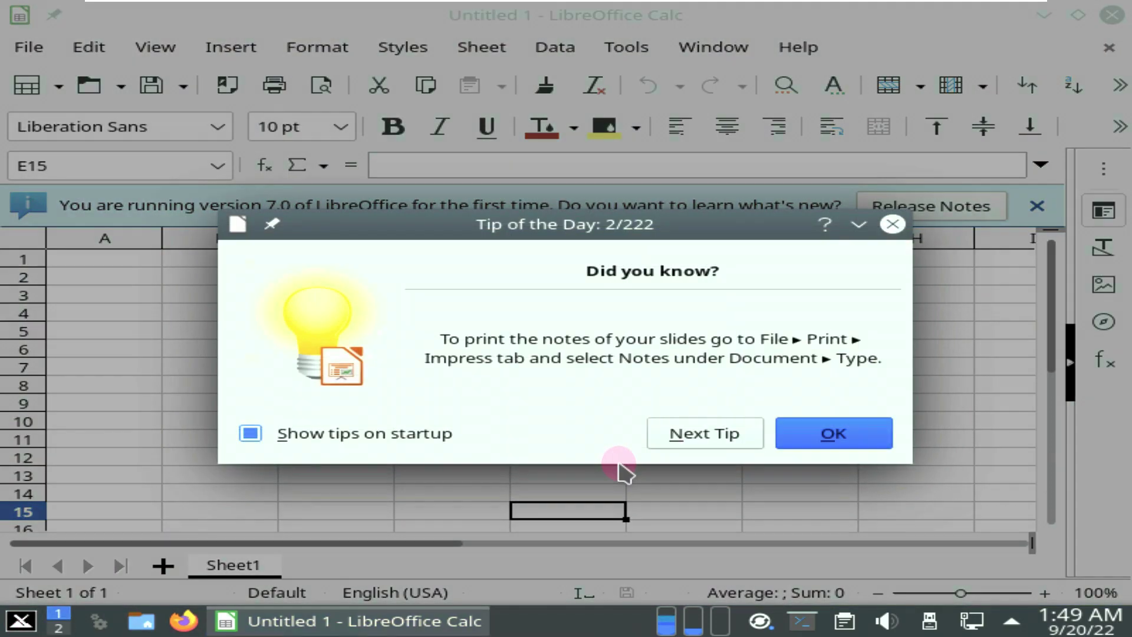
pyautogui.click(796, 441)
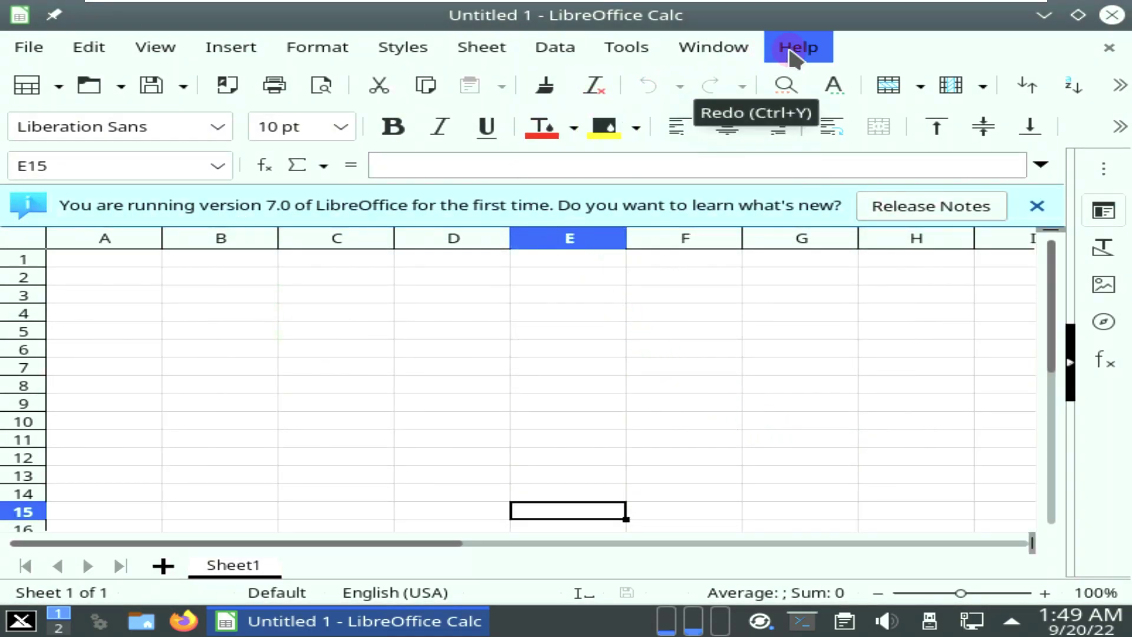
# Step: View the LibreOffice version details from Calc and close the About dialog
pyautogui.click(793, 56)
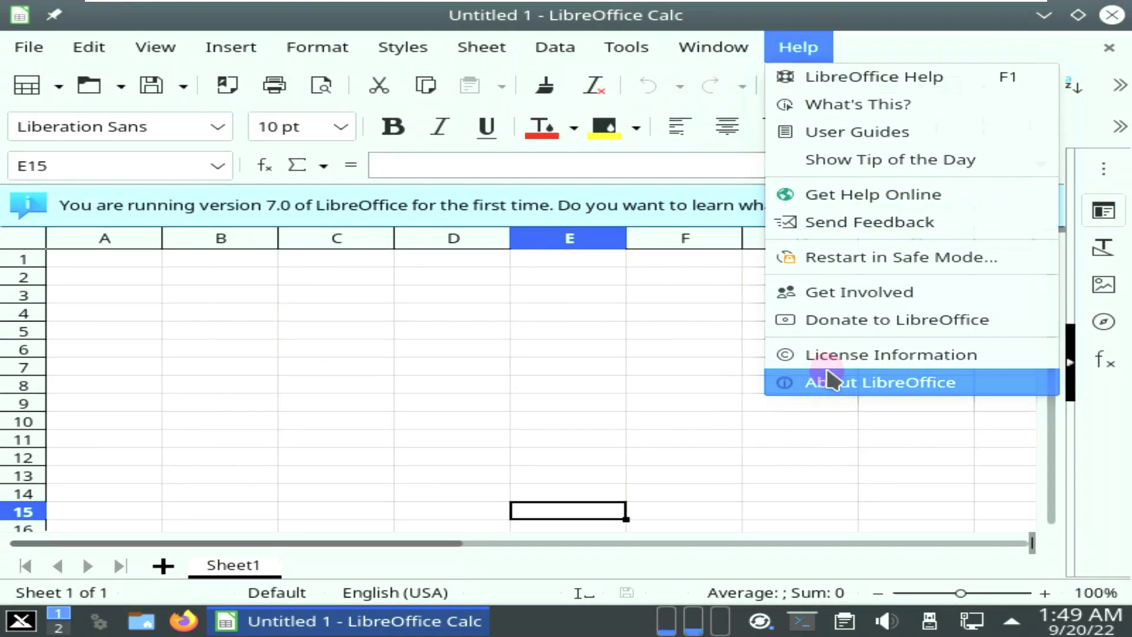
pyautogui.click(832, 381)
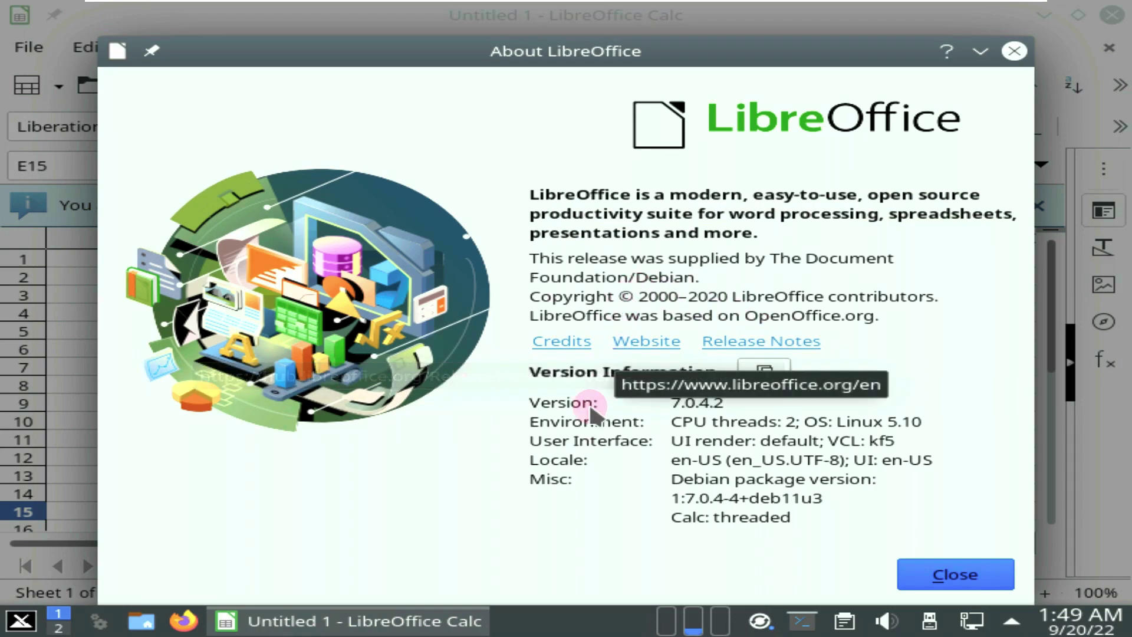
pyautogui.click(956, 569)
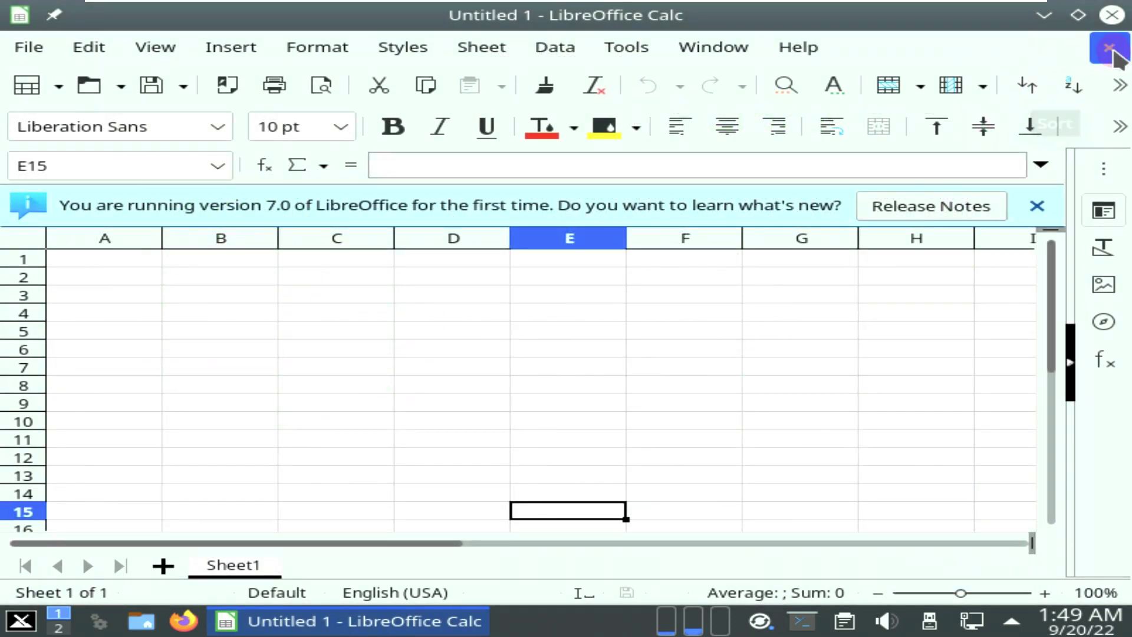
# Step: Close the blank spreadsheet, check the version details again from the LibreOffice start window, and close LibreOffice
pyautogui.click(1109, 47)
pyautogui.click(180, 49)
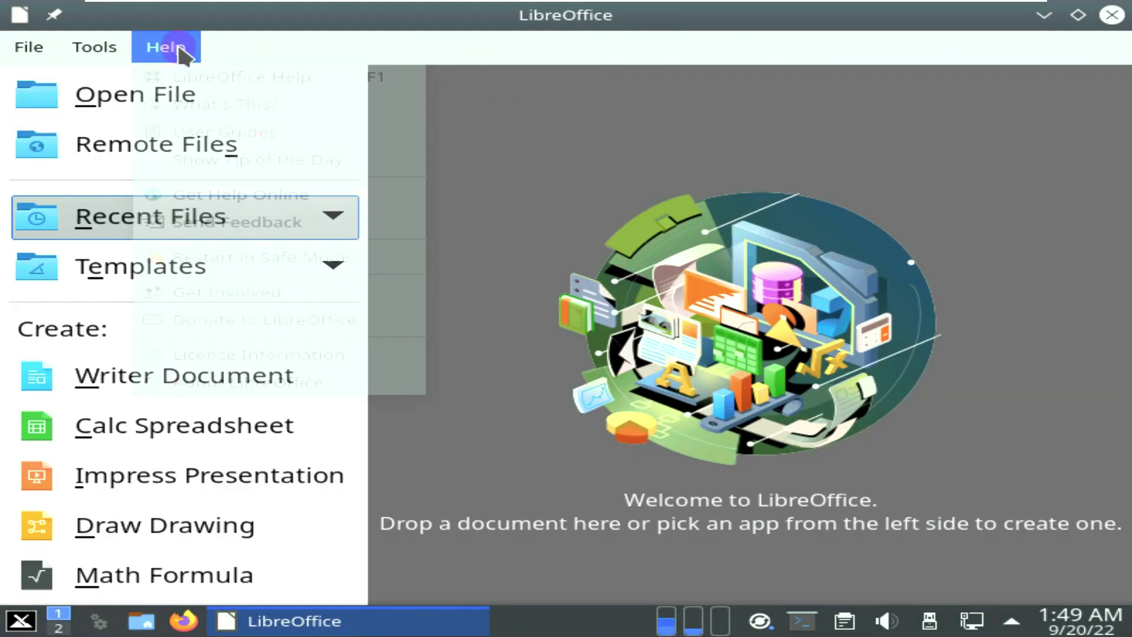
pyautogui.click(268, 387)
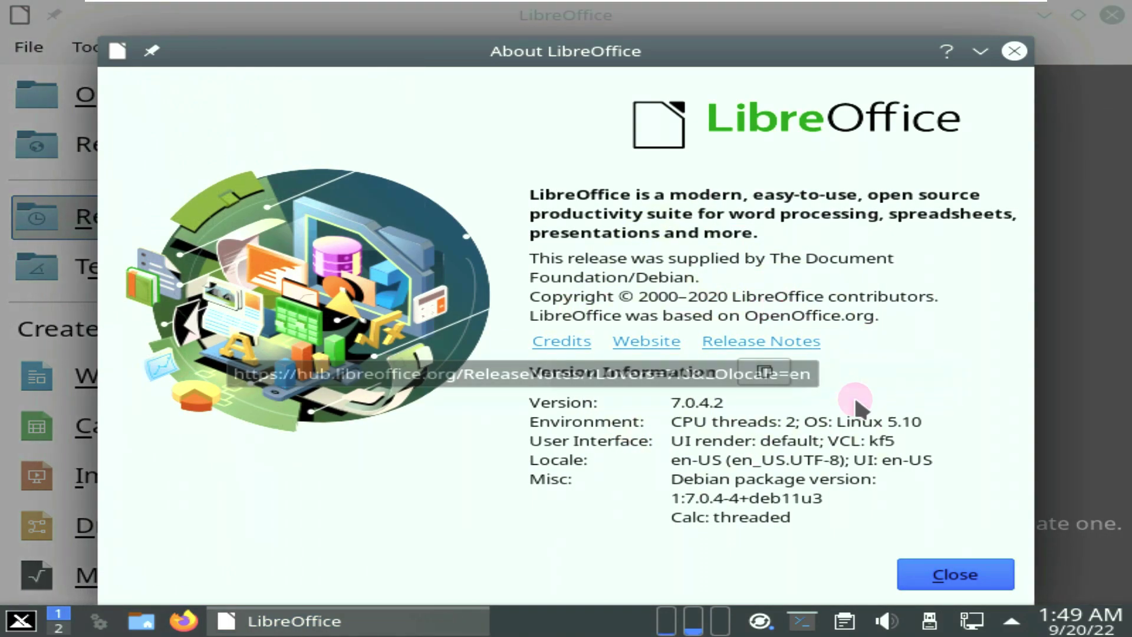
pyautogui.click(994, 570)
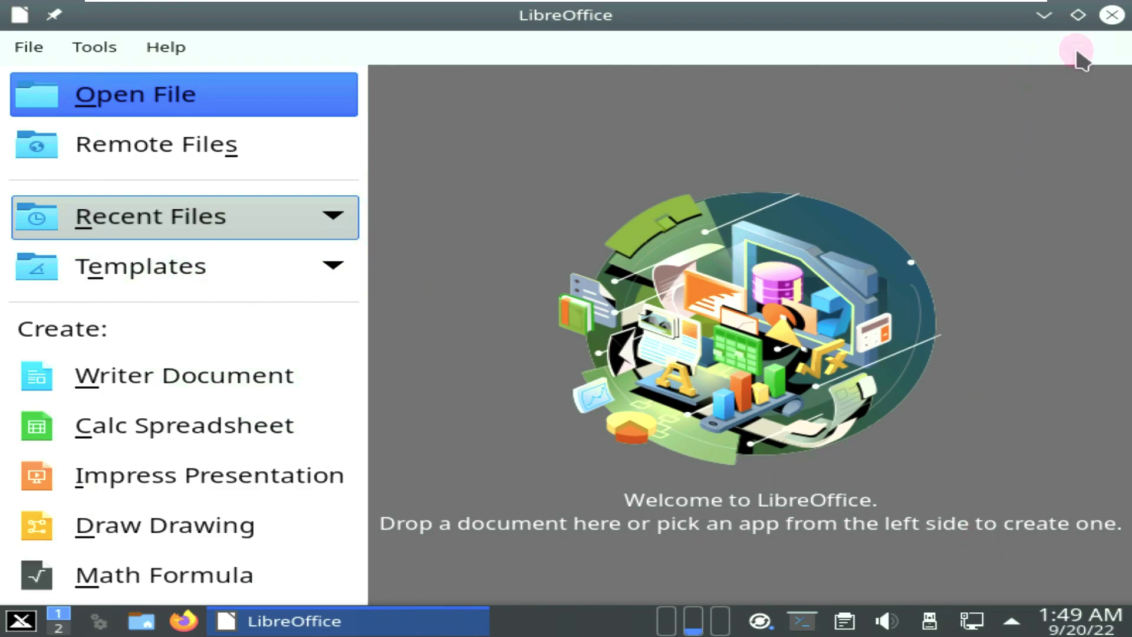
pyautogui.click(1111, 15)
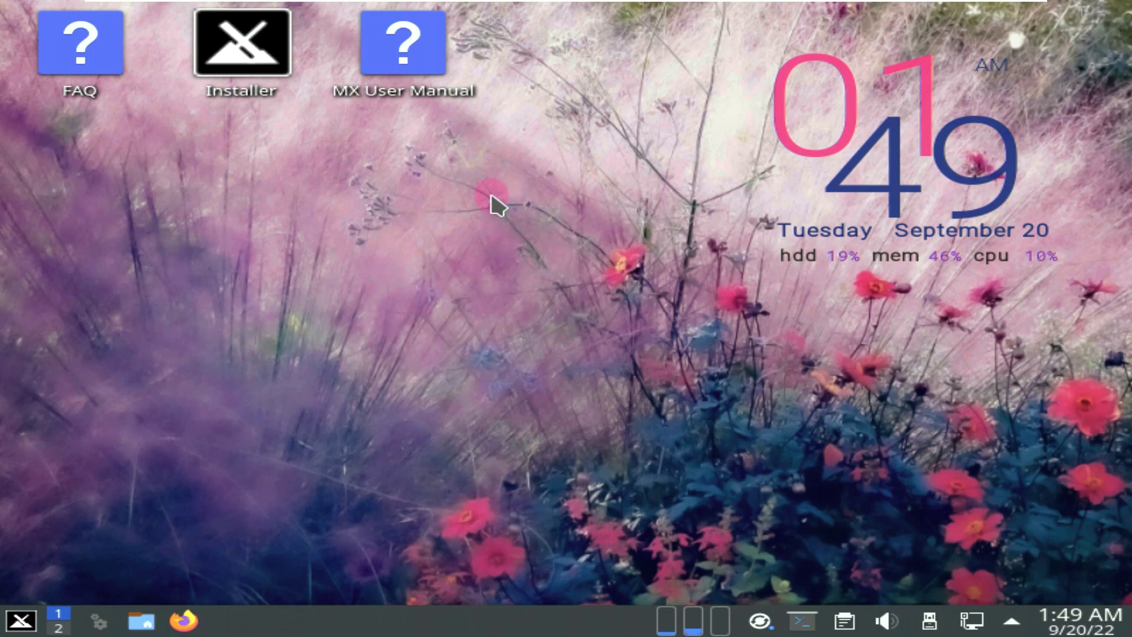
# Step: Open the desktop and wallpaper settings in a maximized window, view the About page, and return to the Wallpaper page
pyautogui.rightClick(495, 202)
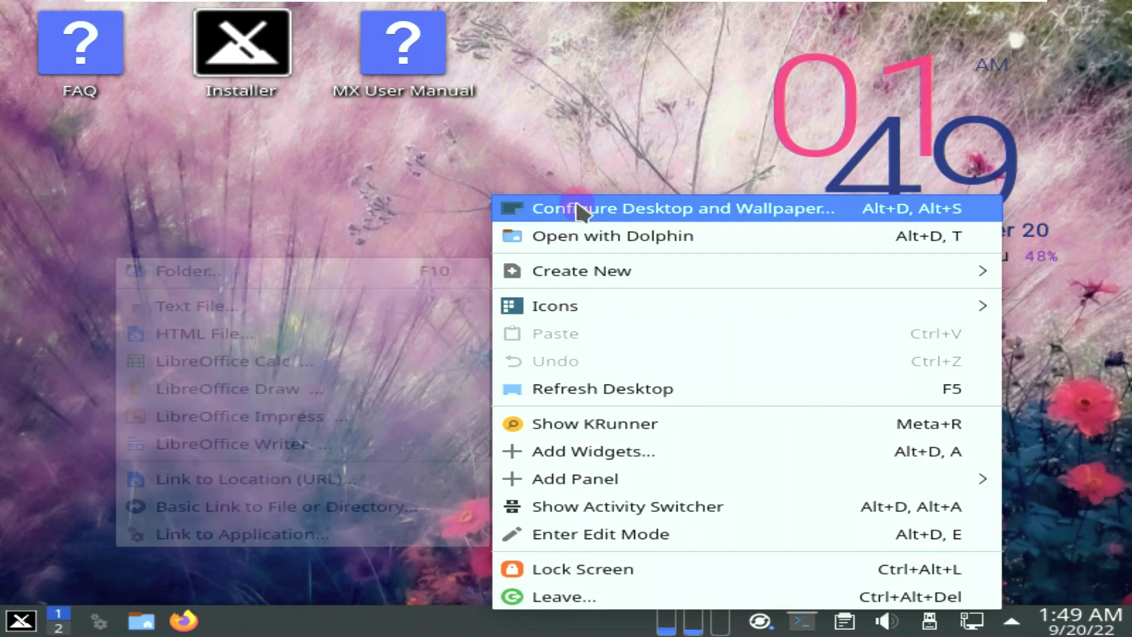
pyautogui.click(578, 210)
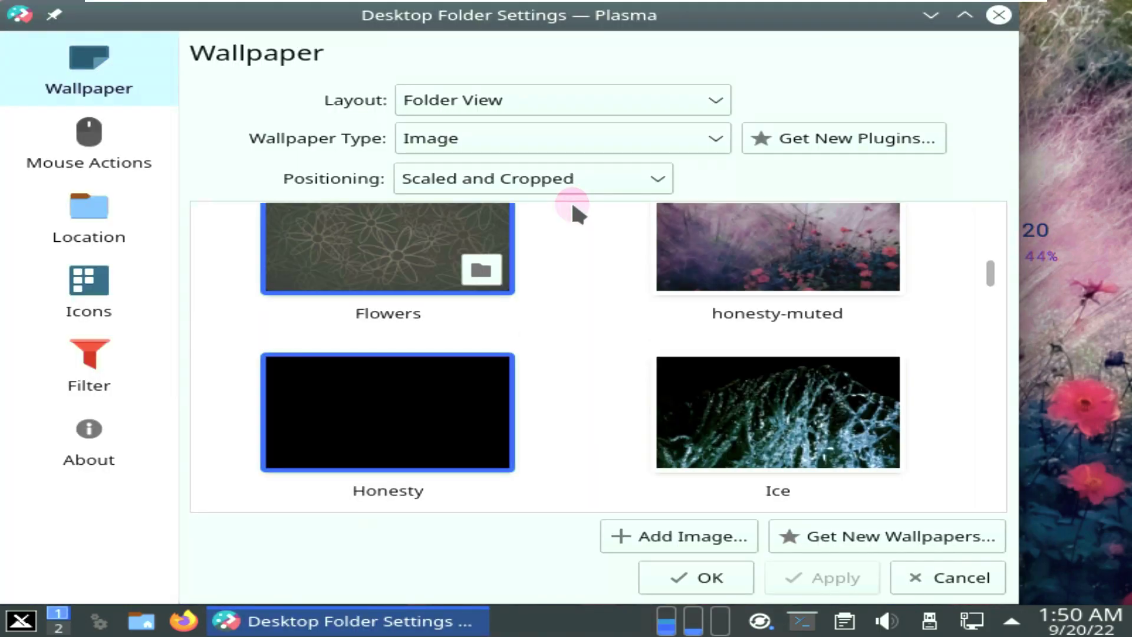
pyautogui.click(960, 18)
pyautogui.click(108, 442)
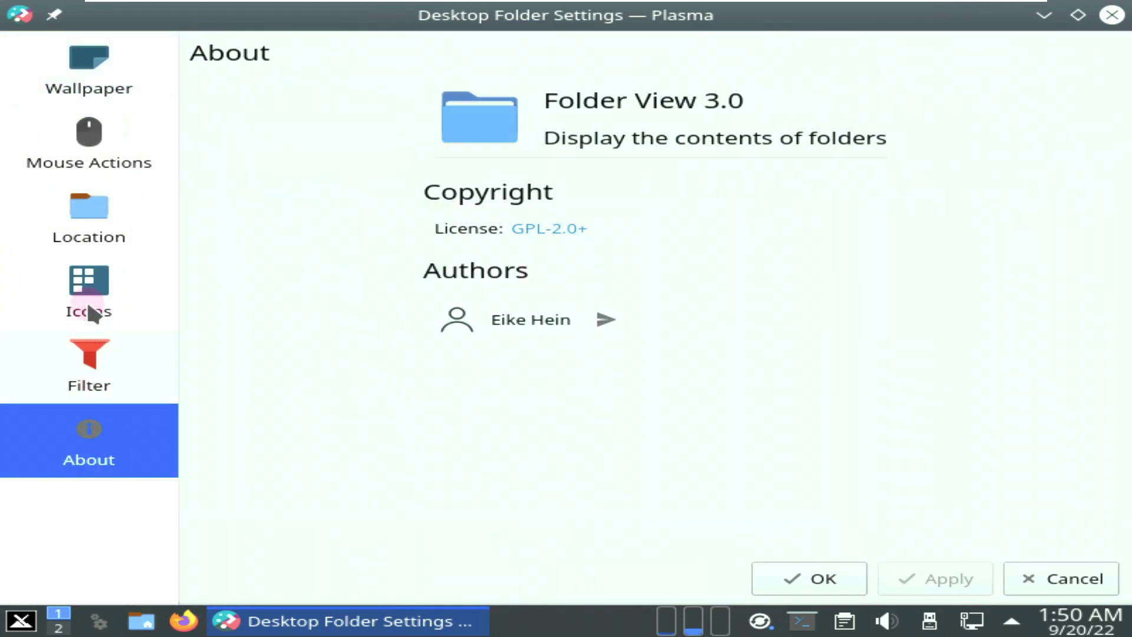
pyautogui.click(93, 76)
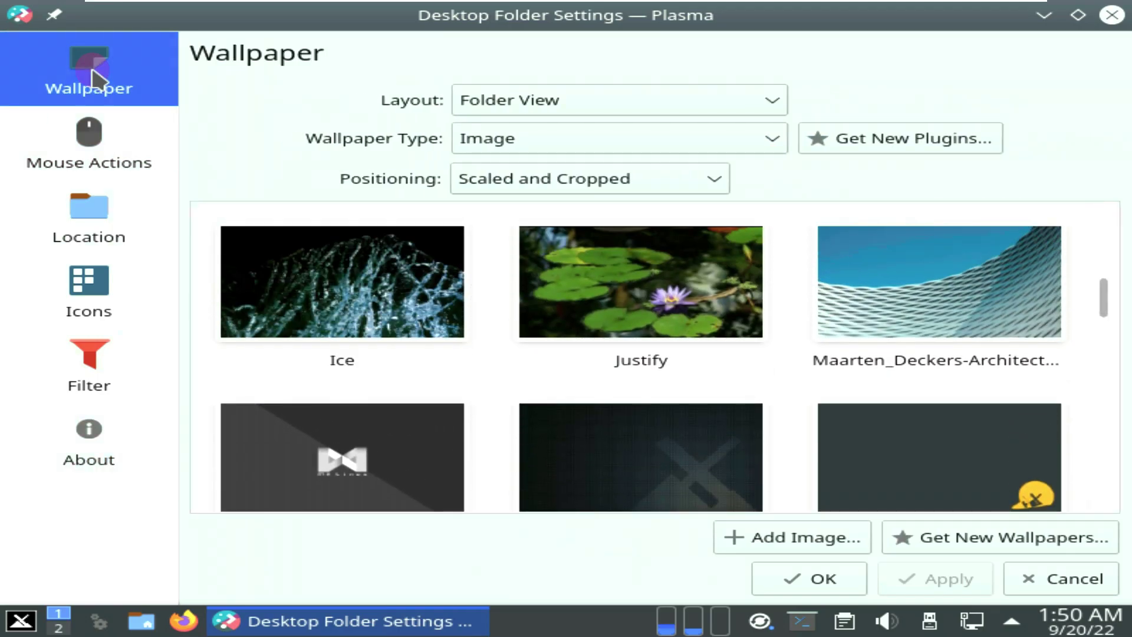
# Step: Browse the wallpaper collection, apply Sunrise_At_6 as the desktop wallpaper, and close the settings window
pyautogui.click(678, 313)
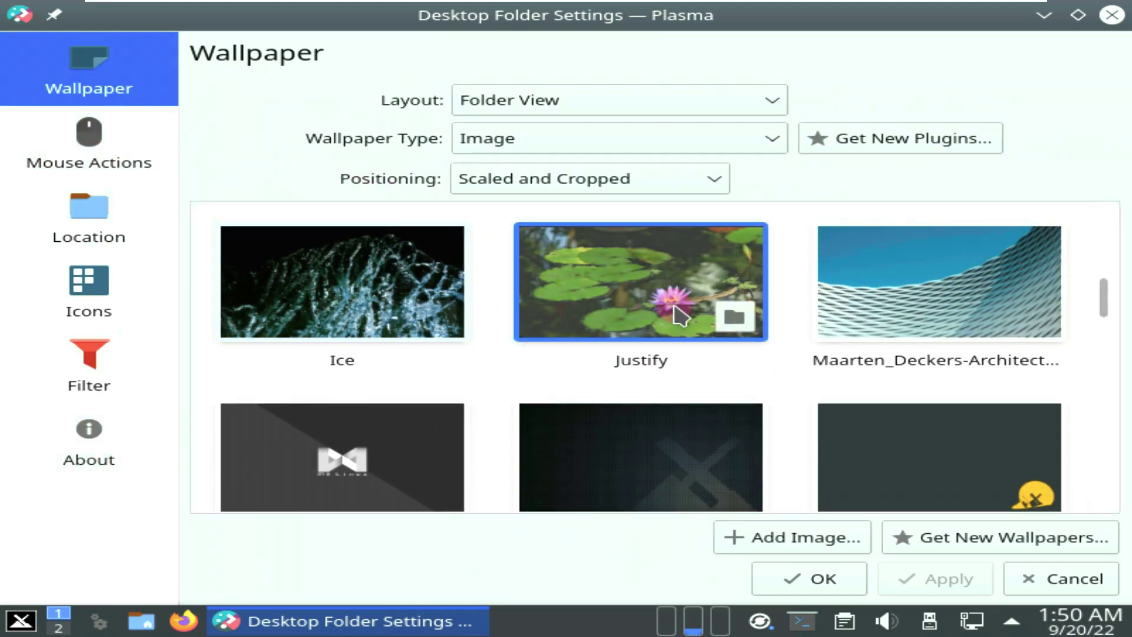
pyautogui.scroll(2, 678, 313)
pyautogui.scroll(-2, 679, 313)
pyautogui.scroll(-8, 678, 313)
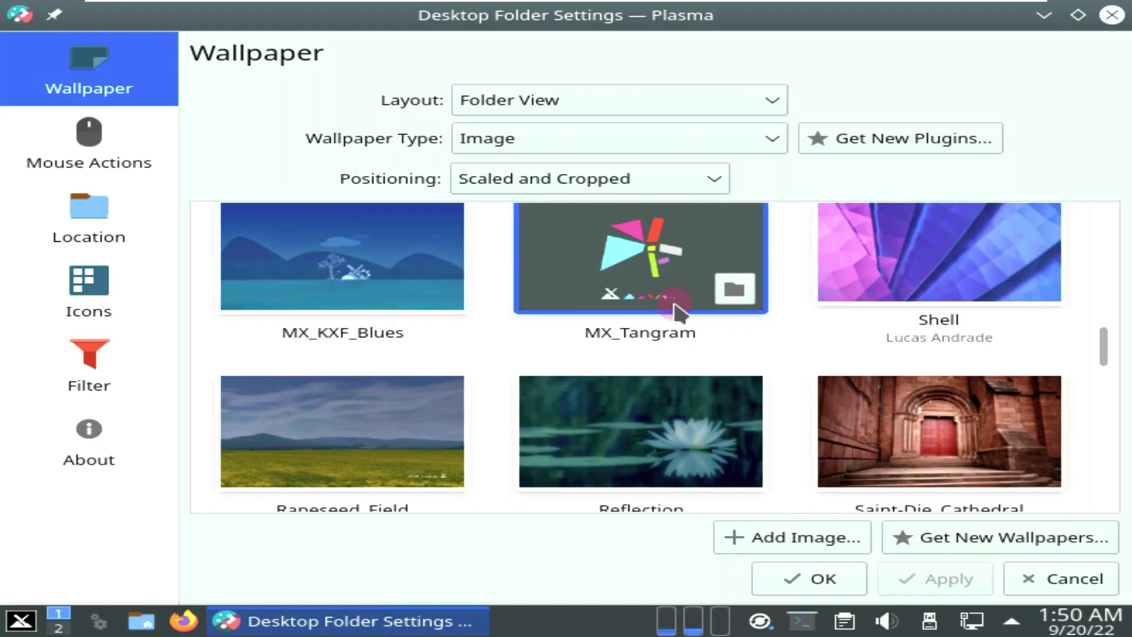
pyautogui.scroll(-10, 674, 303)
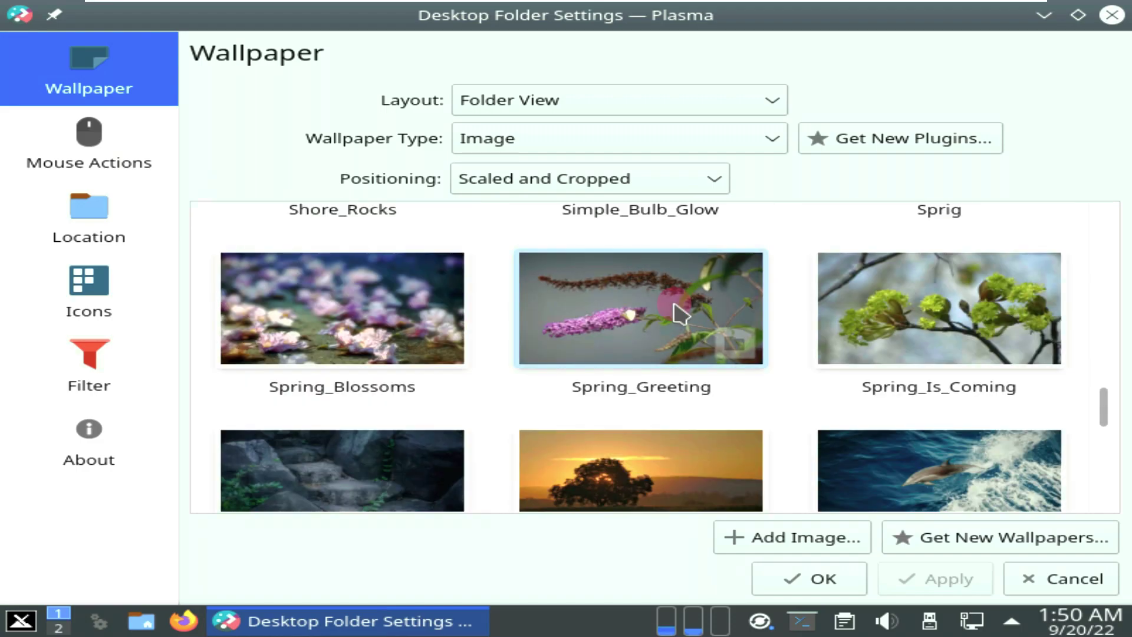
pyautogui.scroll(-6, 674, 312)
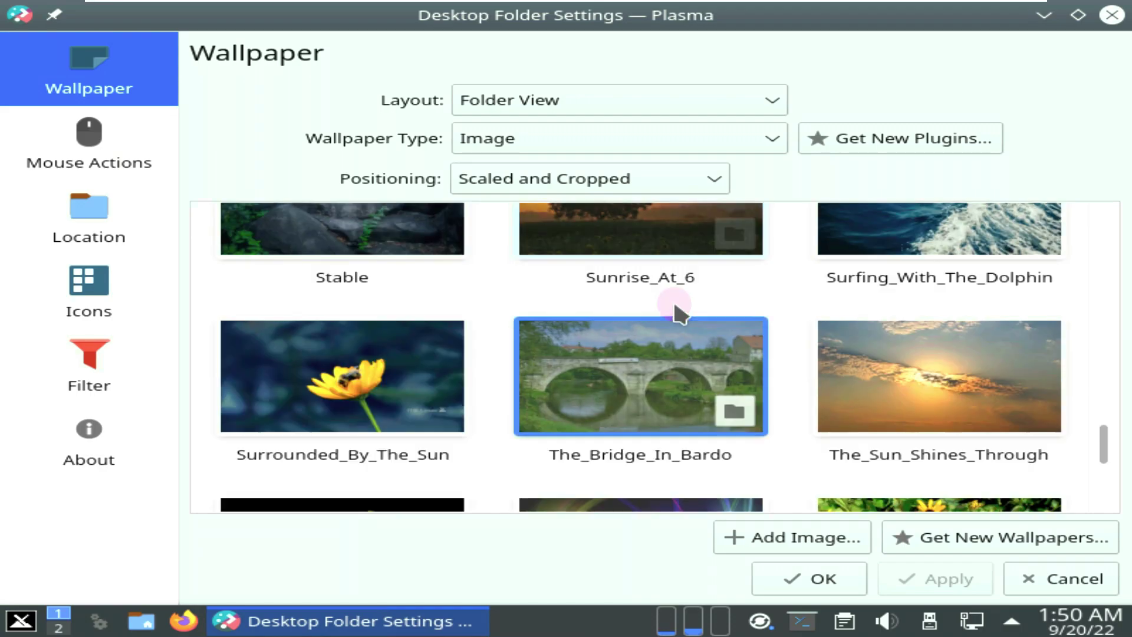
pyautogui.scroll(-6, 674, 305)
pyautogui.scroll(7, 678, 313)
pyautogui.click(676, 304)
pyautogui.scroll(2, 678, 312)
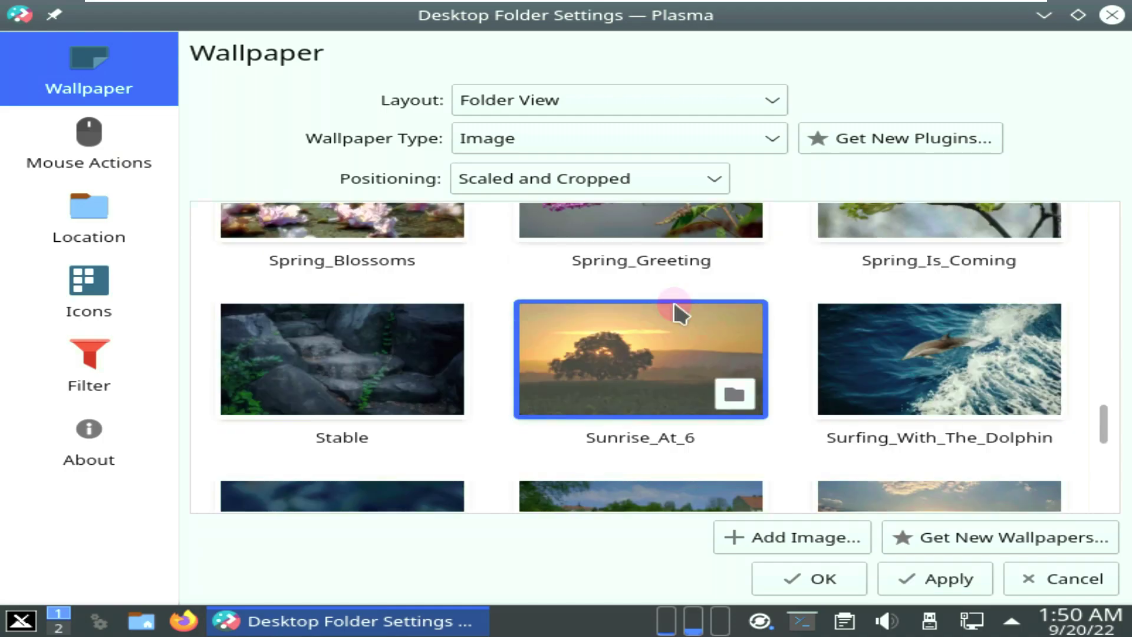
pyautogui.click(930, 577)
pyautogui.click(849, 581)
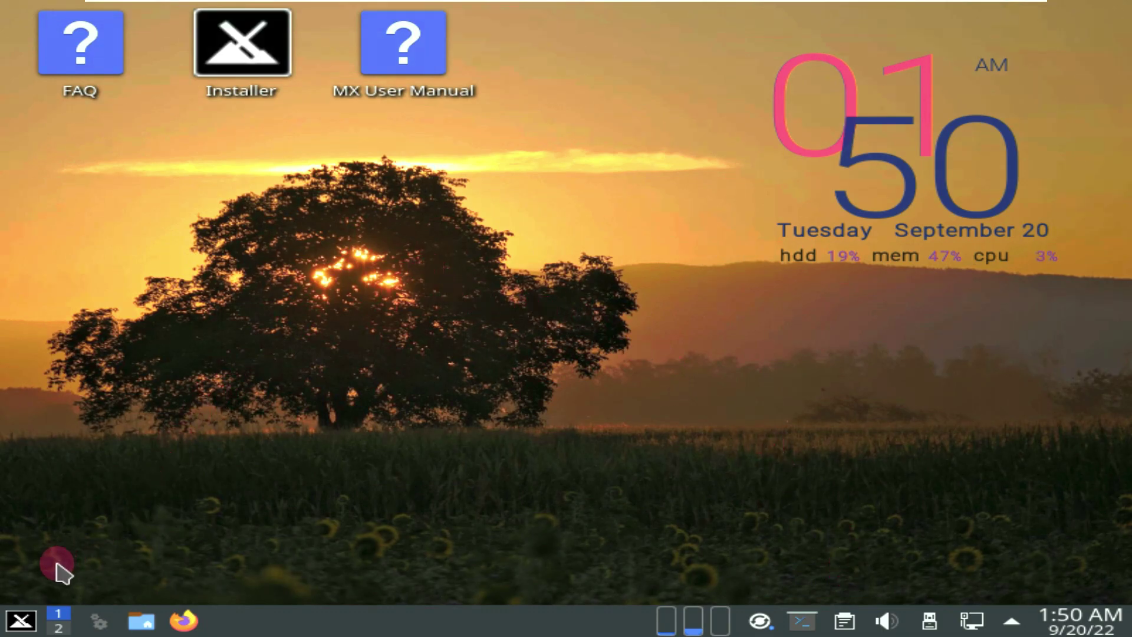
# Step: Launch MX Package Installer from the application launcher and authenticate with the account password
pyautogui.click(23, 622)
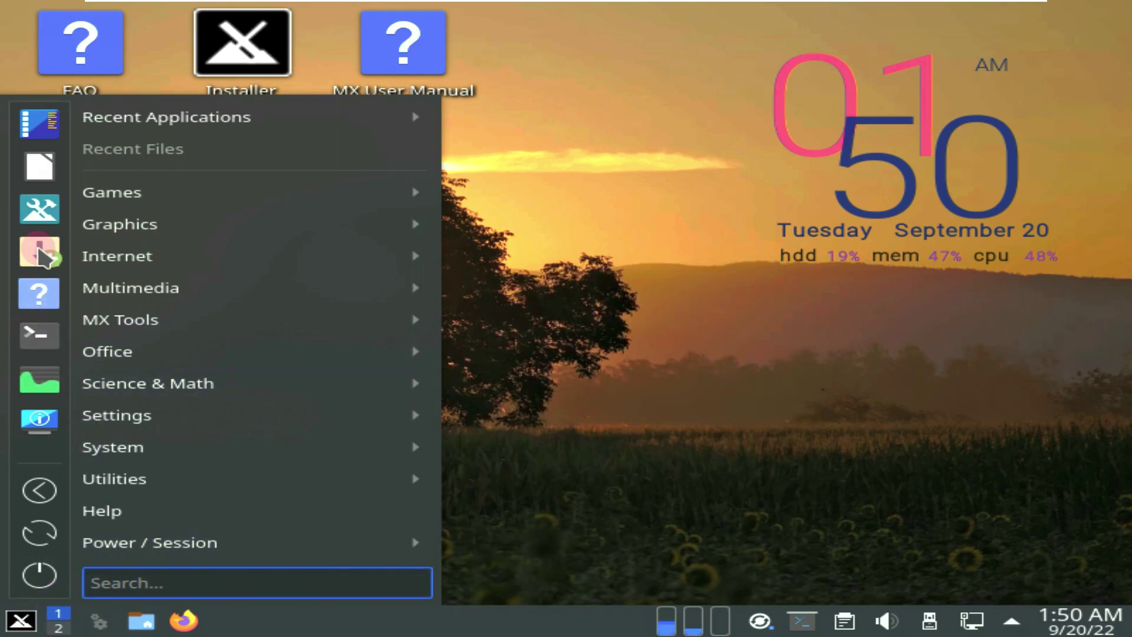
pyautogui.click(39, 251)
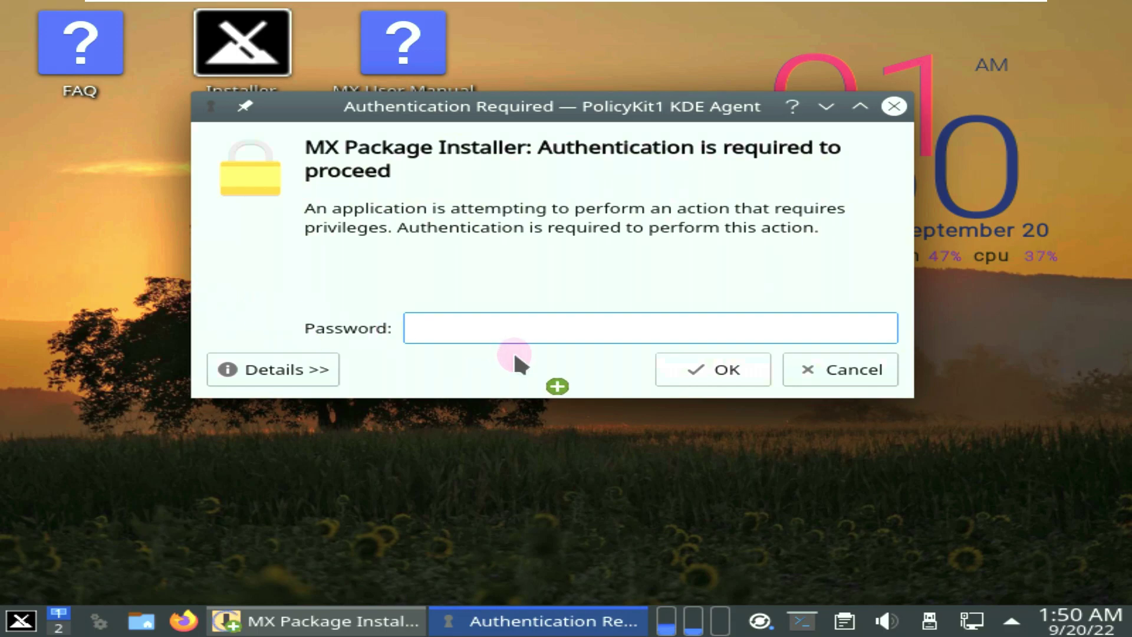
pyautogui.write('•')
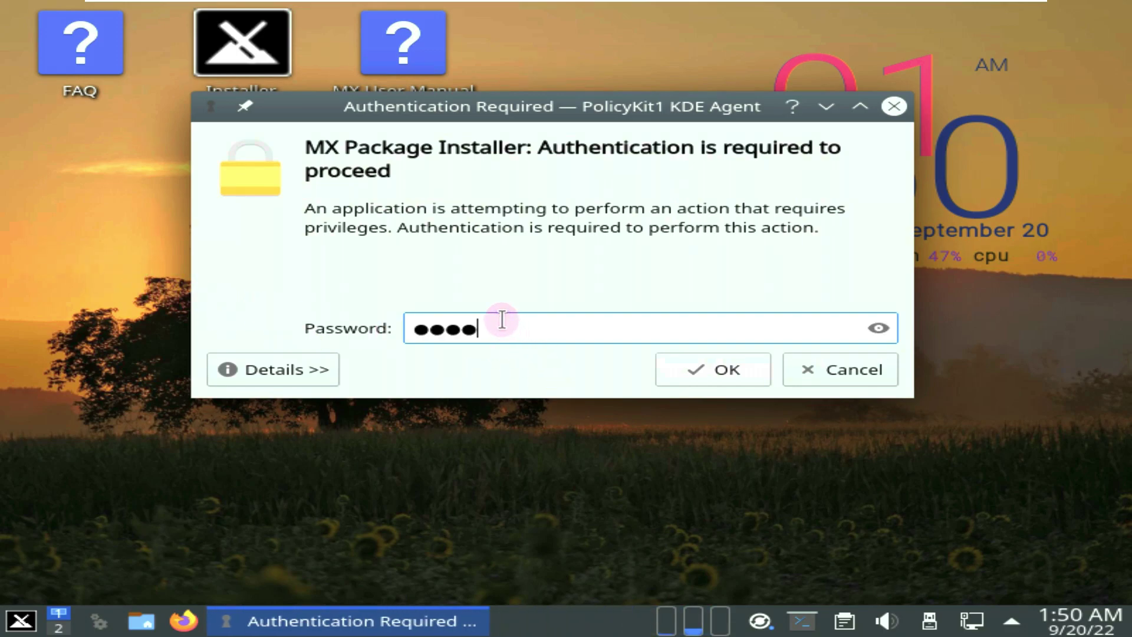
pyautogui.press('Return')
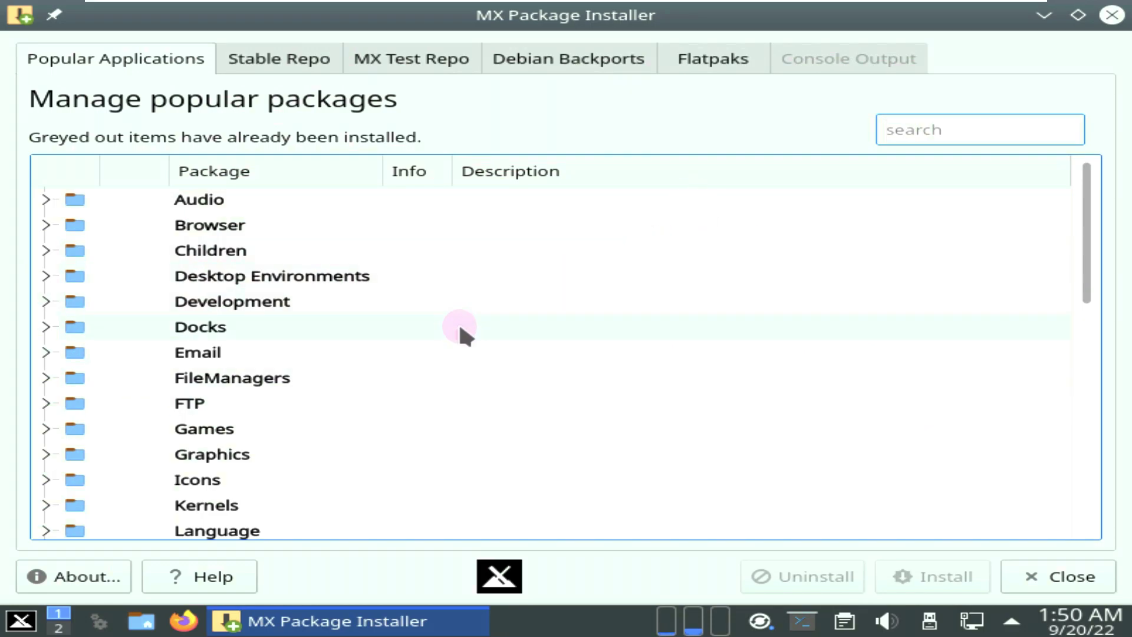
# Step: Expand the Audio and Browser categories of the popular applications and examine the packages offered in each
pyautogui.click(40, 197)
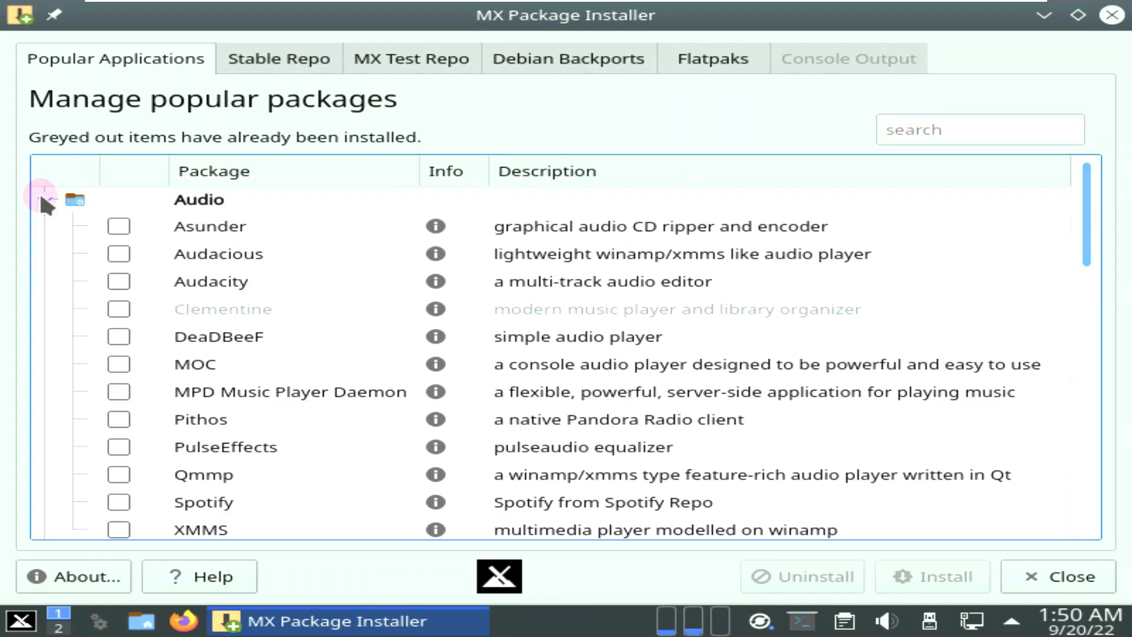
pyautogui.scroll(-2, 41, 197)
pyautogui.scroll(-1, 42, 189)
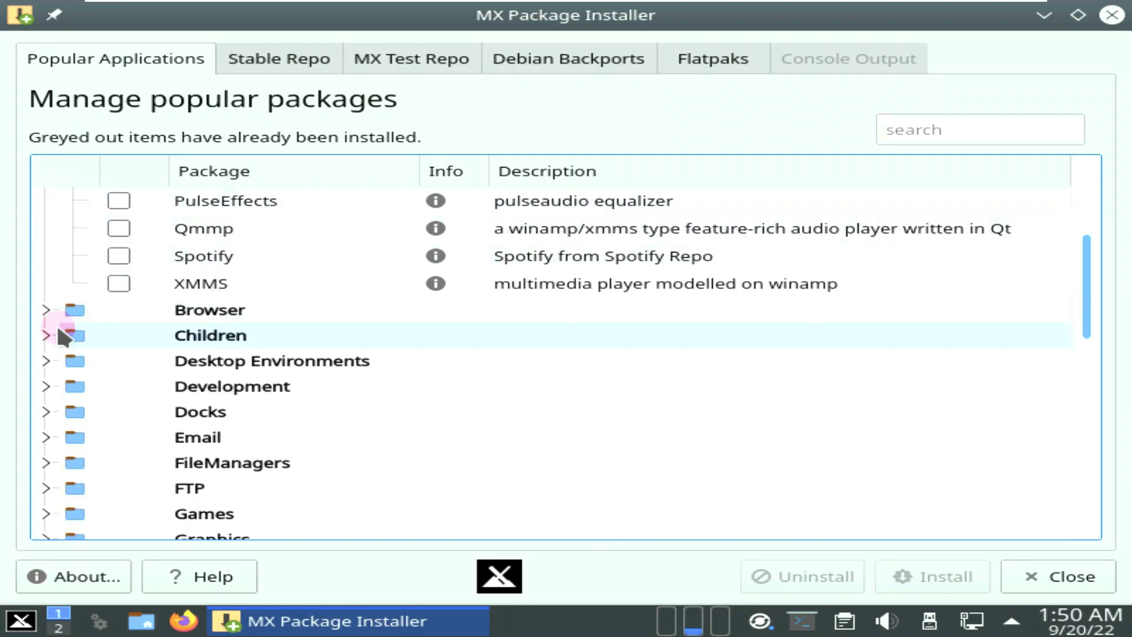
pyautogui.click(47, 307)
pyautogui.scroll(-3, 51, 295)
pyautogui.scroll(-1, 52, 290)
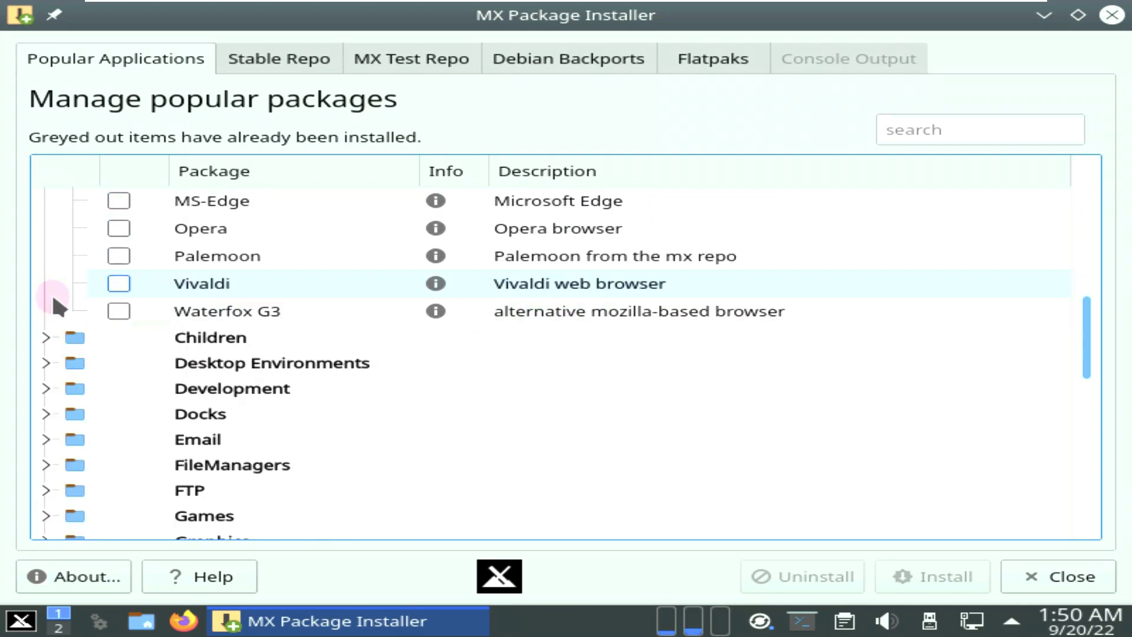
# Step: Expand the Children category of the popular applications and view its educational packages
pyautogui.scroll(-3, 54, 296)
pyautogui.scroll(1, 55, 295)
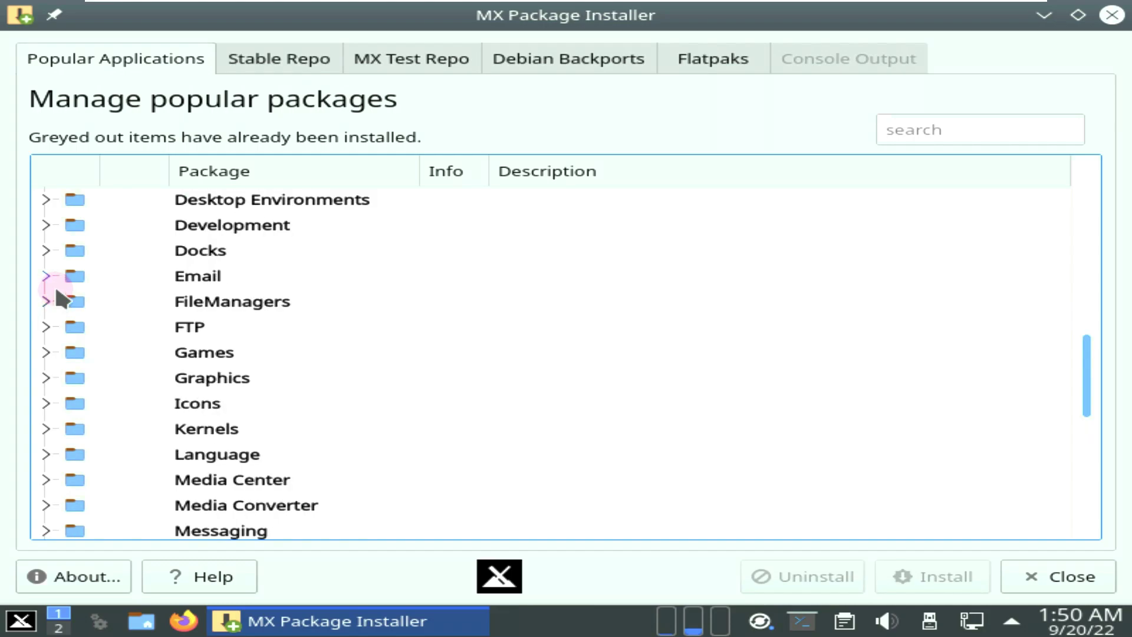
pyautogui.scroll(2, 113, 283)
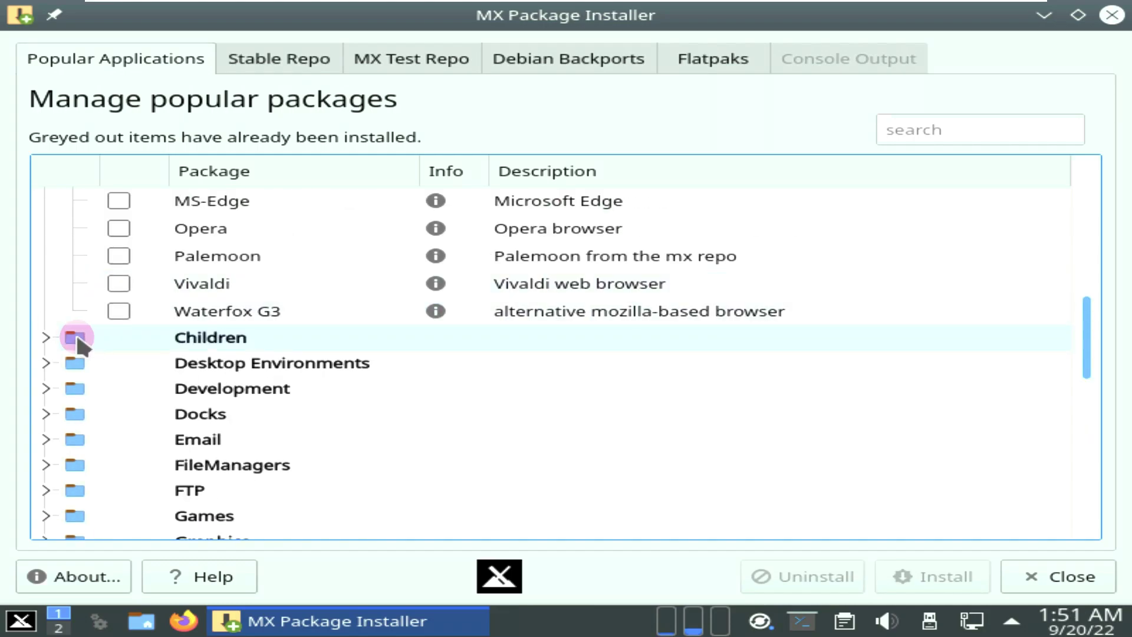
pyautogui.click(46, 337)
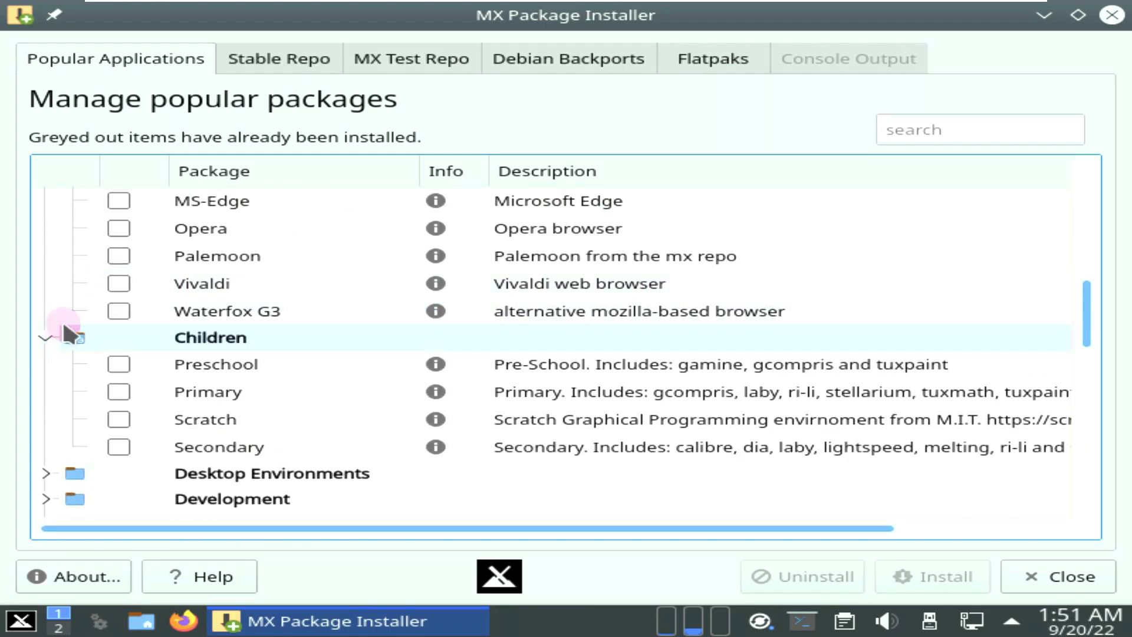
pyautogui.scroll(-3, 342, 318)
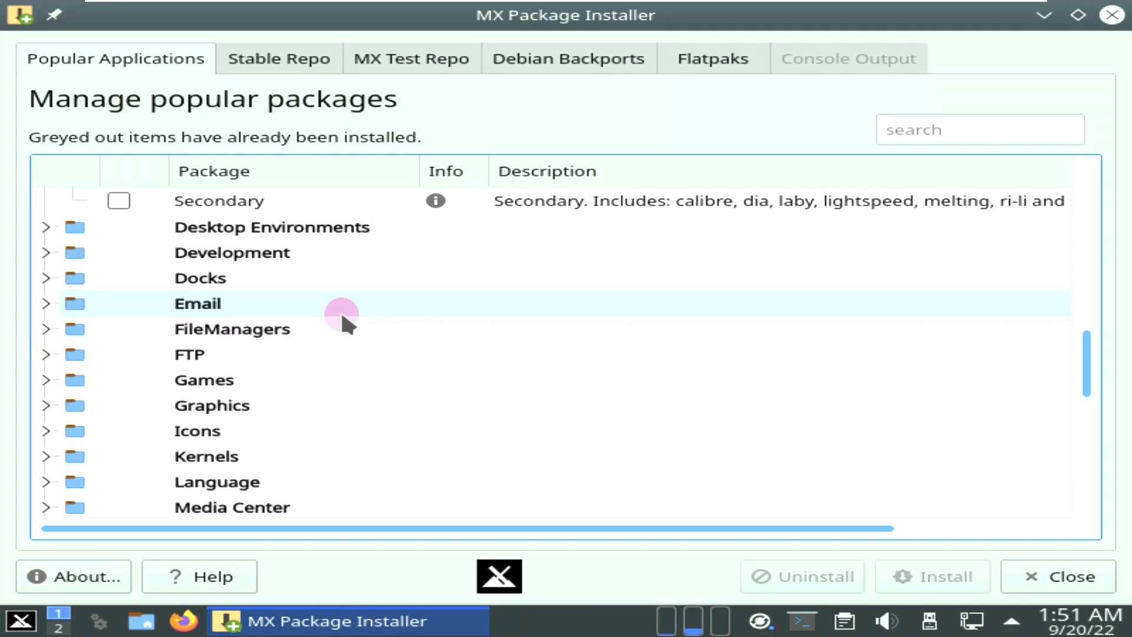
# Step: Expand the Window Managers and Wallpapers categories at the end of the package list and view their entries
pyautogui.scroll(-7, 341, 310)
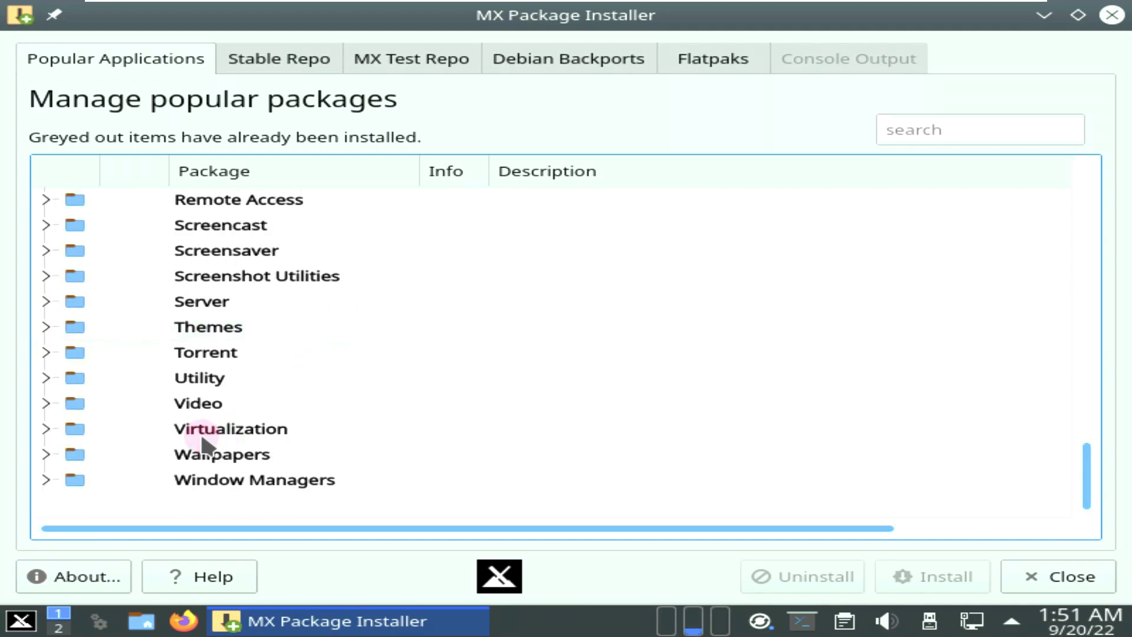
pyautogui.click(45, 479)
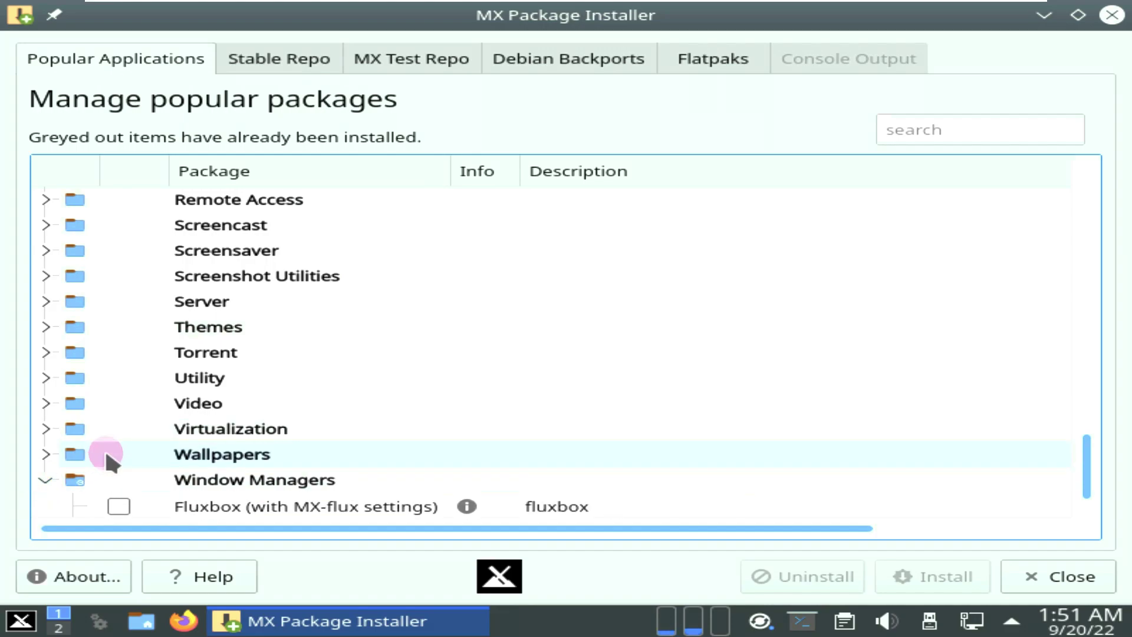
pyautogui.scroll(-1, 177, 466)
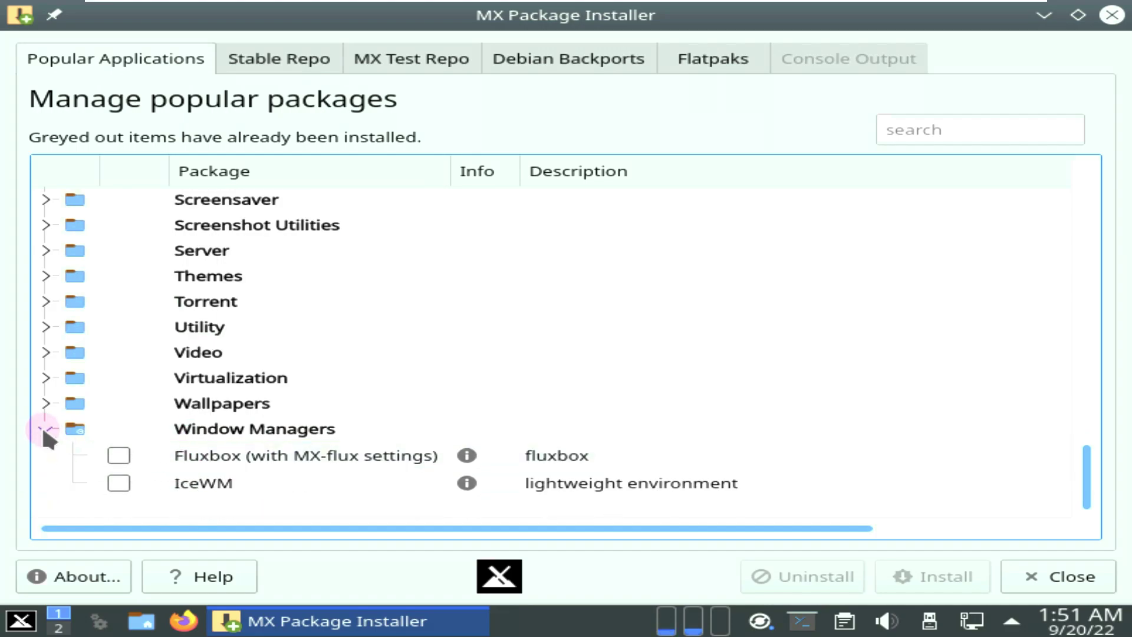
pyautogui.click(44, 403)
pyautogui.scroll(-2, 109, 415)
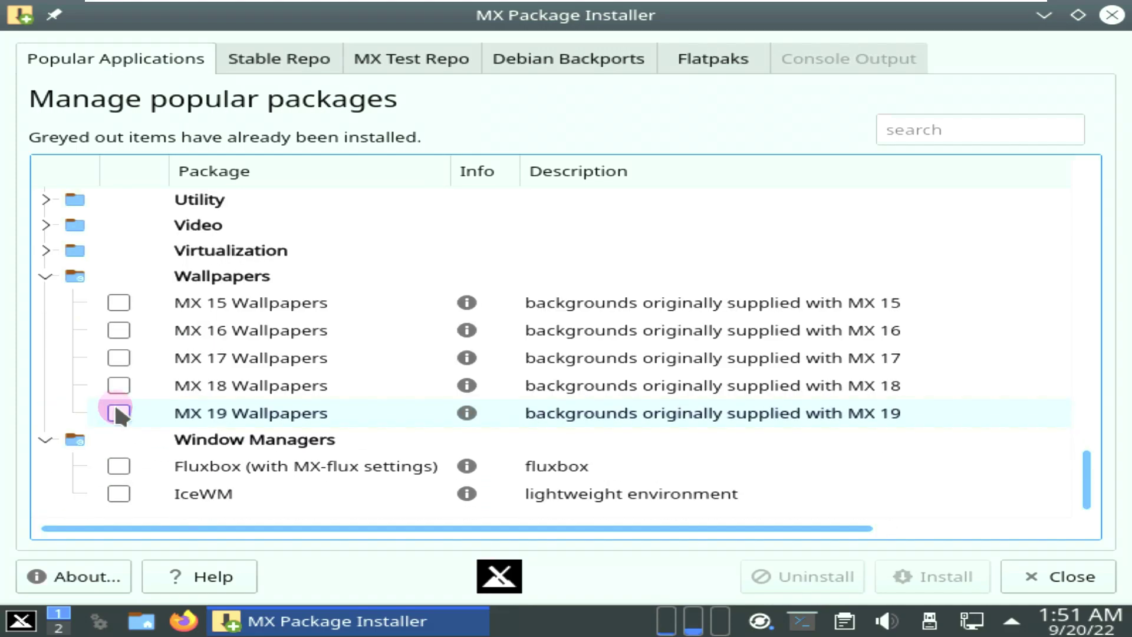
# Step: Expand the Virtualization, Video and Utility categories and view the packages listed in each
pyautogui.click(45, 250)
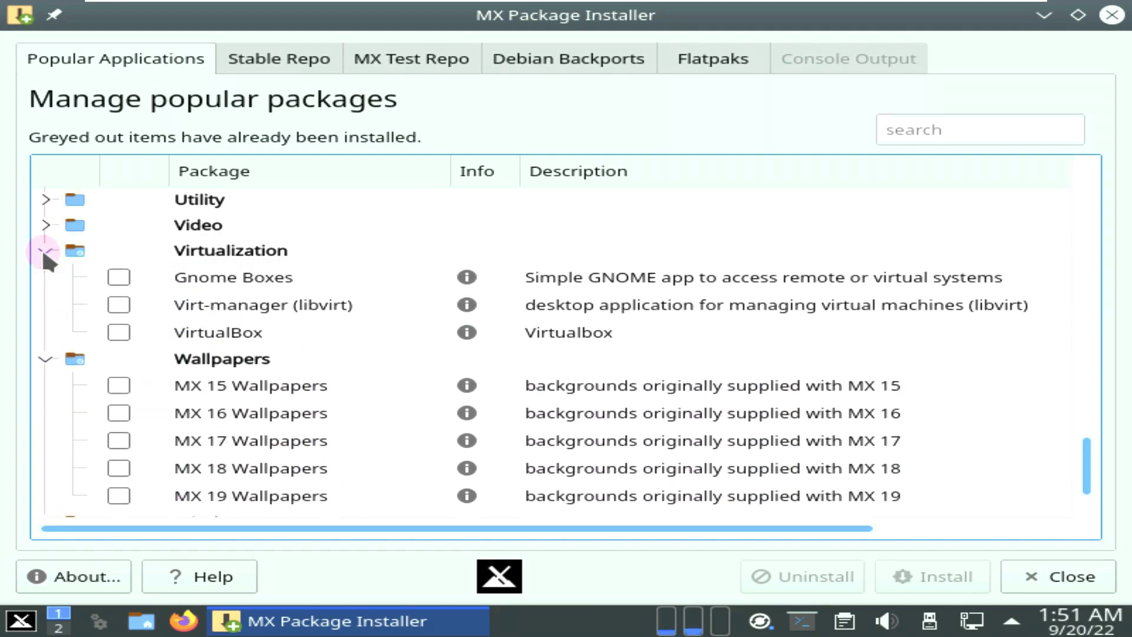
pyautogui.click(47, 225)
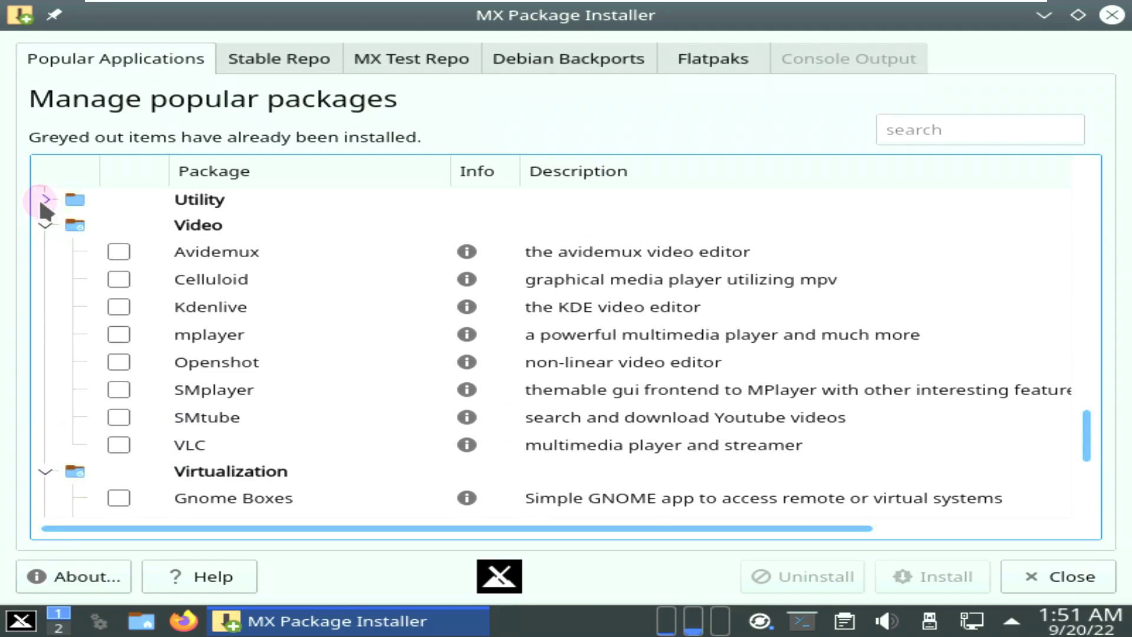
pyautogui.click(43, 196)
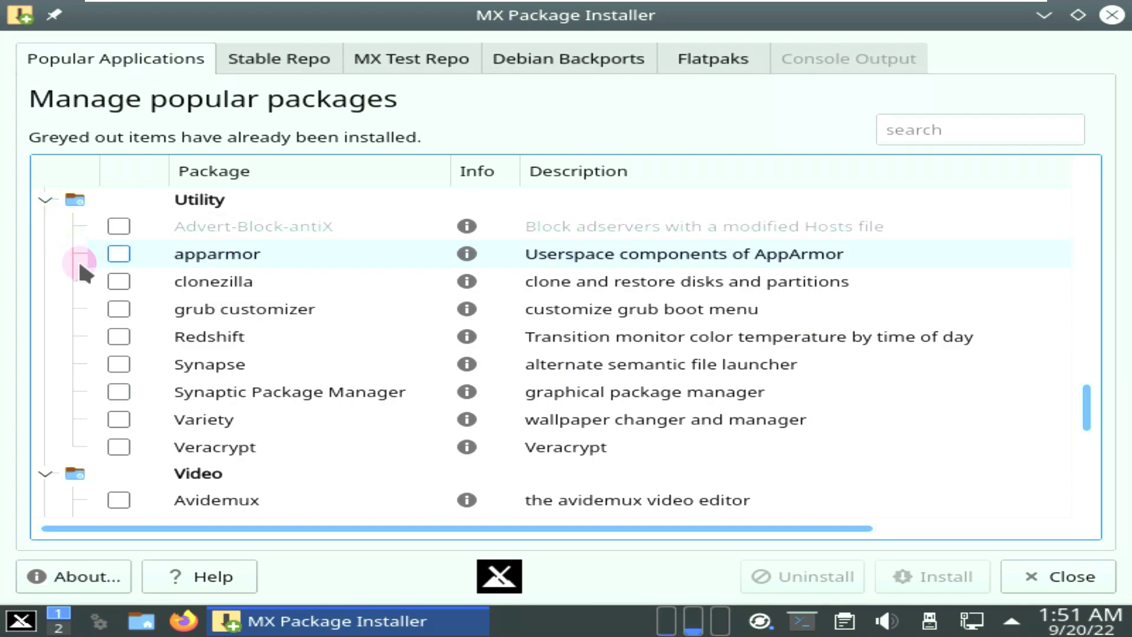
# Step: Expand the Torrent, Themes and Server categories and view the packages listed in each
pyautogui.scroll(1, 79, 261)
pyautogui.click(45, 249)
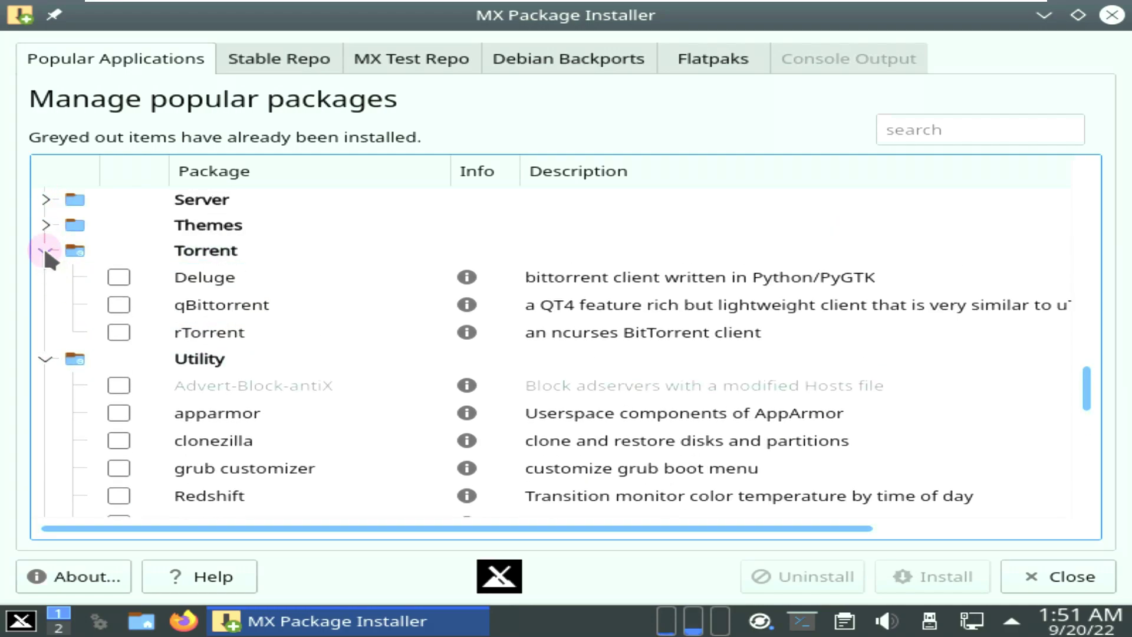
pyautogui.click(46, 226)
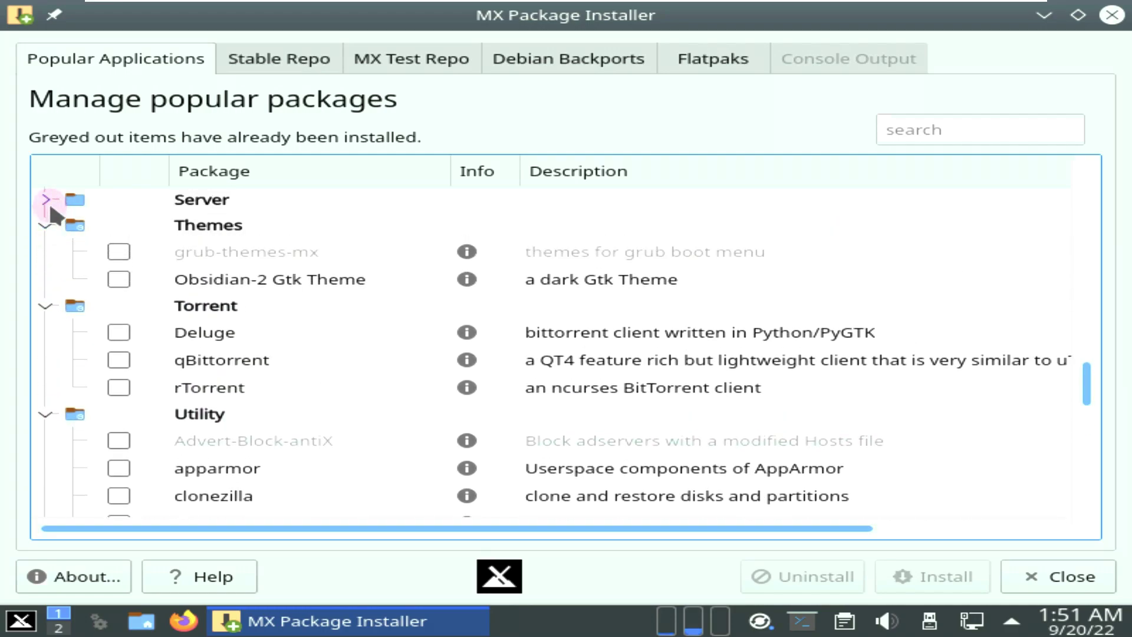
pyautogui.click(45, 199)
# Step: Expand the Screenshot Utilities, Screensaver and Screencast categories and view the packages listed in each
pyautogui.scroll(1, 84, 240)
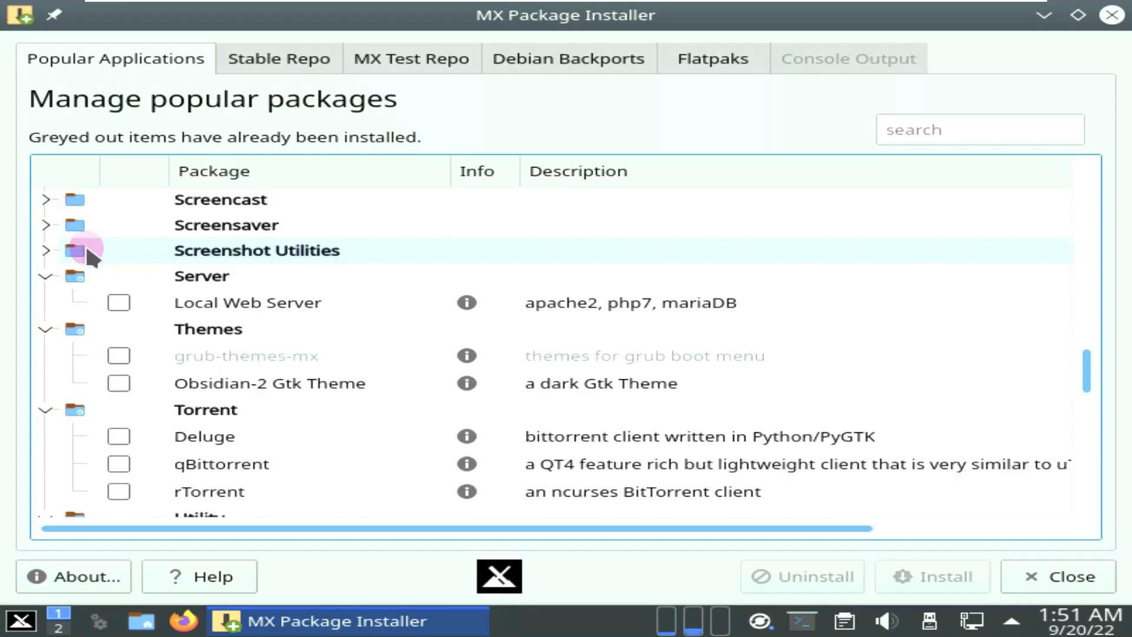
pyautogui.click(46, 251)
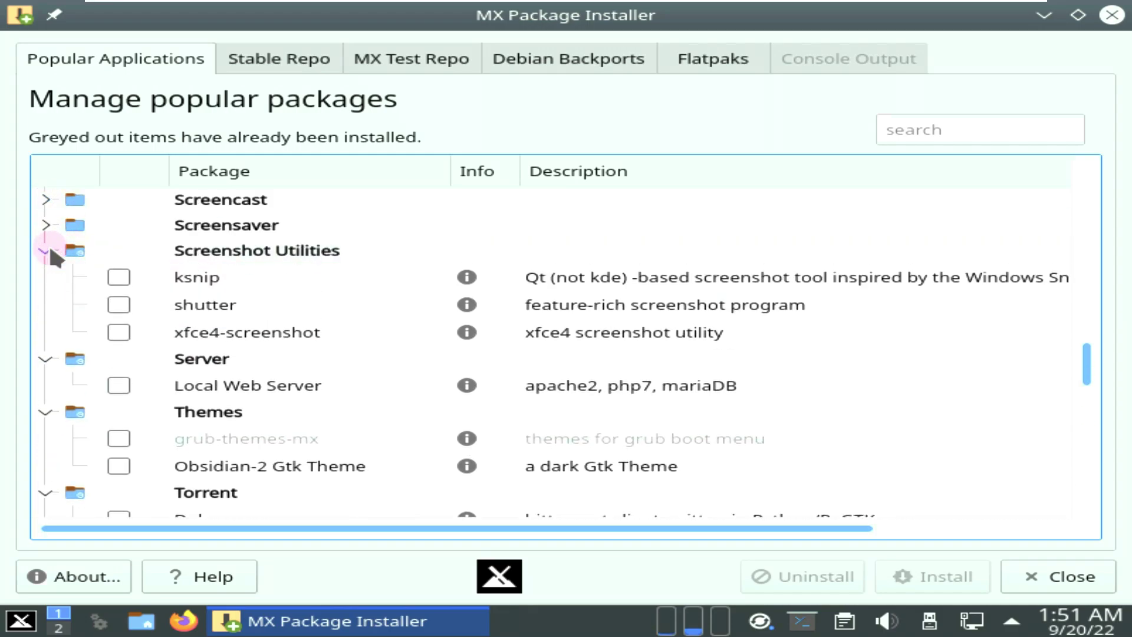
pyautogui.click(45, 224)
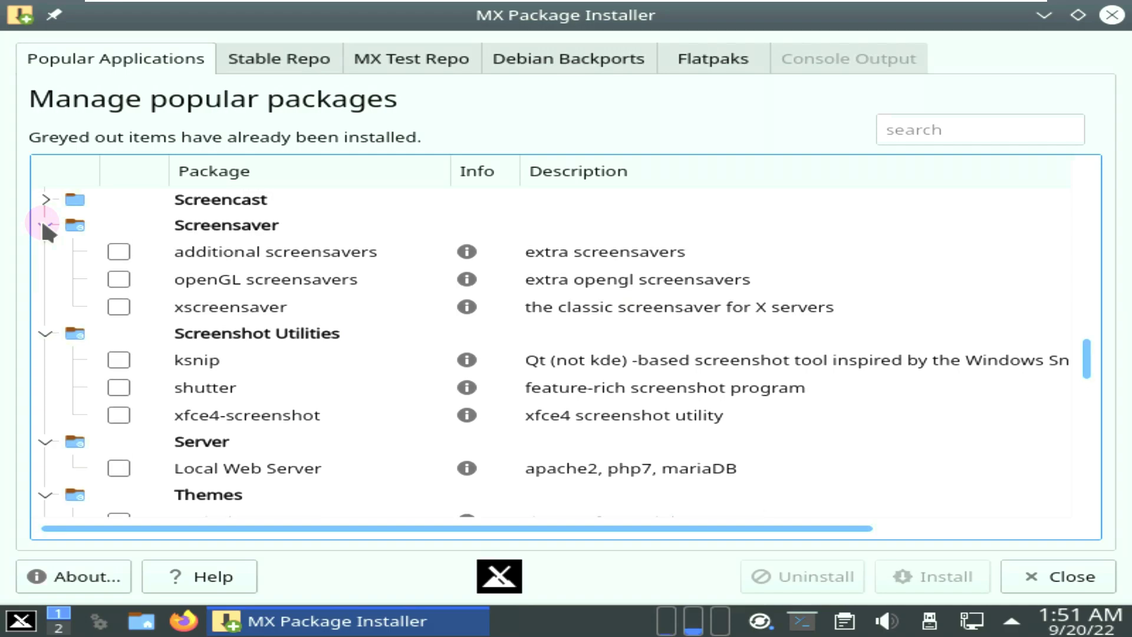
pyautogui.click(46, 200)
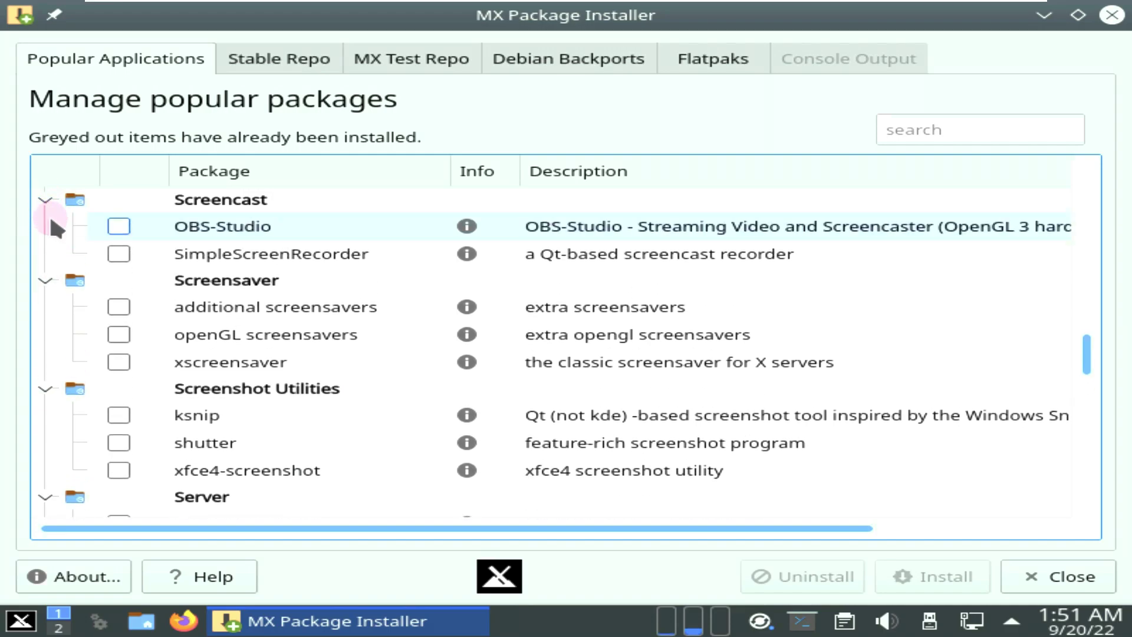
# Step: Expand the Remote Access, Printing and Office categories and look through the offered packages
pyautogui.scroll(1, 55, 225)
pyautogui.click(45, 251)
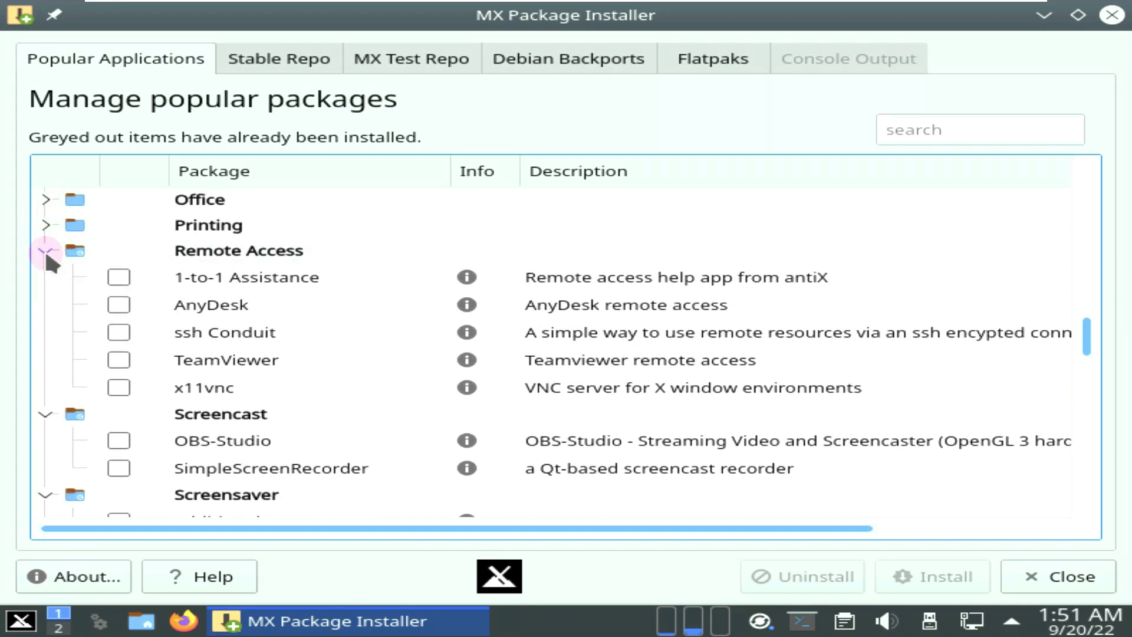
pyautogui.click(42, 222)
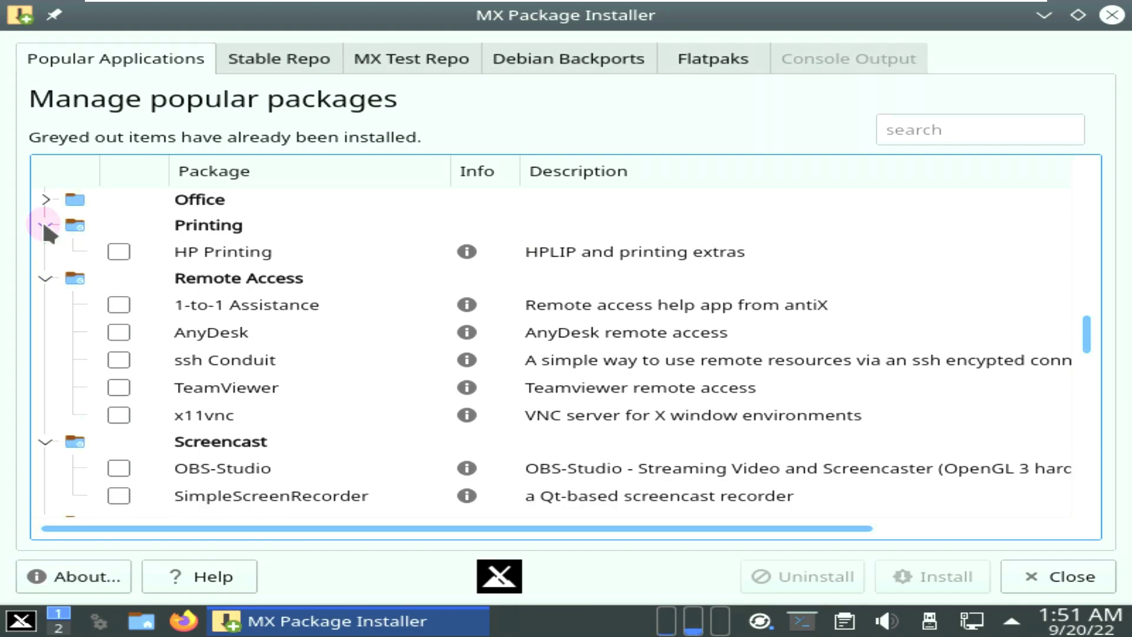
pyautogui.click(46, 199)
pyautogui.scroll(-2, 45, 203)
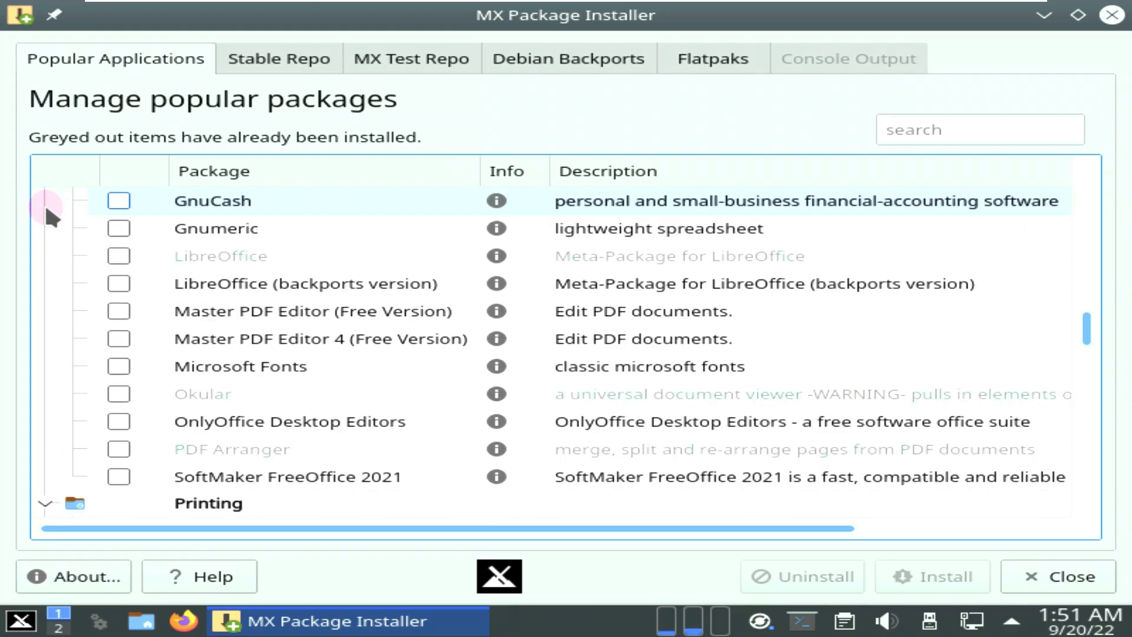
# Step: Expand the Newsreader and Network categories and look through the full list of network packages
pyautogui.scroll(4, 45, 202)
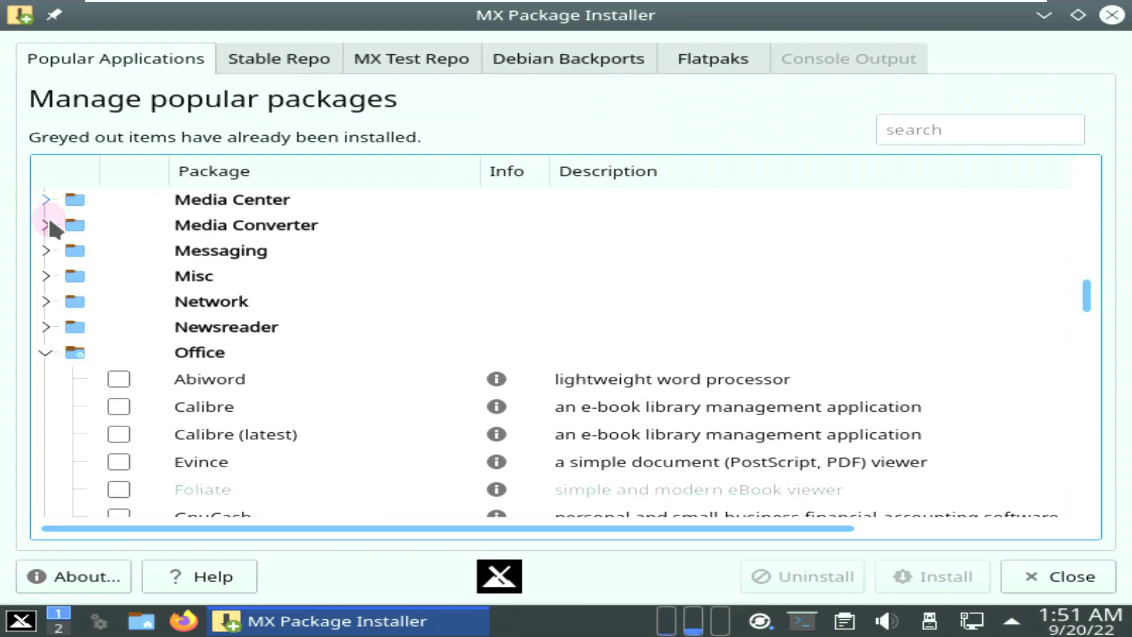
pyautogui.click(46, 325)
pyautogui.click(42, 300)
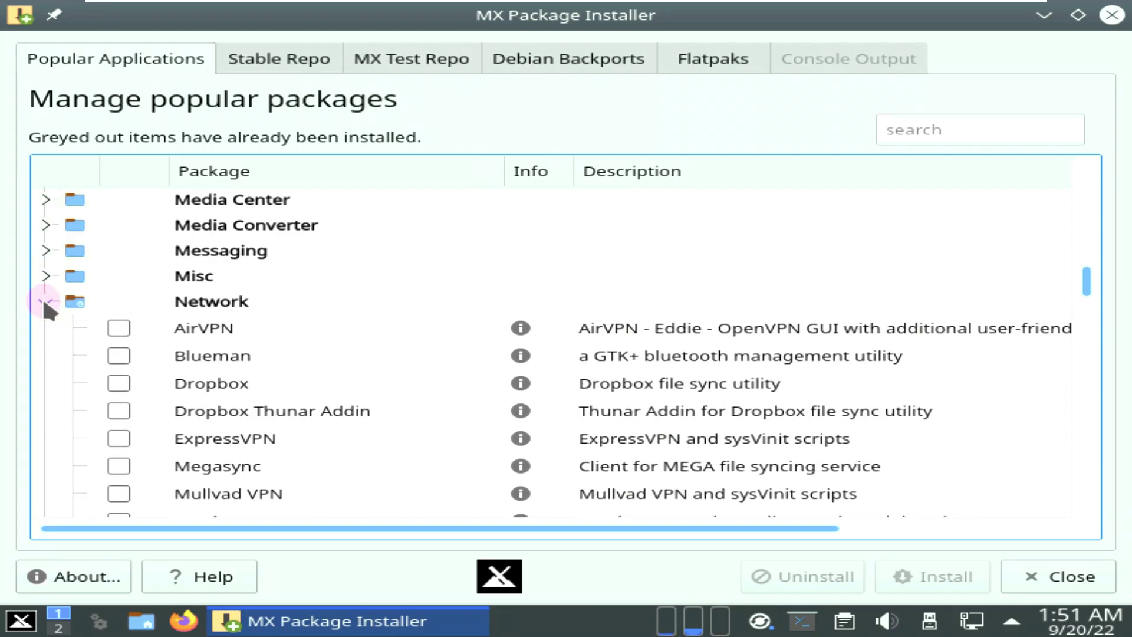
pyautogui.scroll(-3, 41, 288)
pyautogui.scroll(-1, 41, 288)
pyautogui.scroll(4, 41, 288)
# Step: Expand the Misc, Messaging, Media Converter and Media Center categories and view the packages in each
pyautogui.click(45, 276)
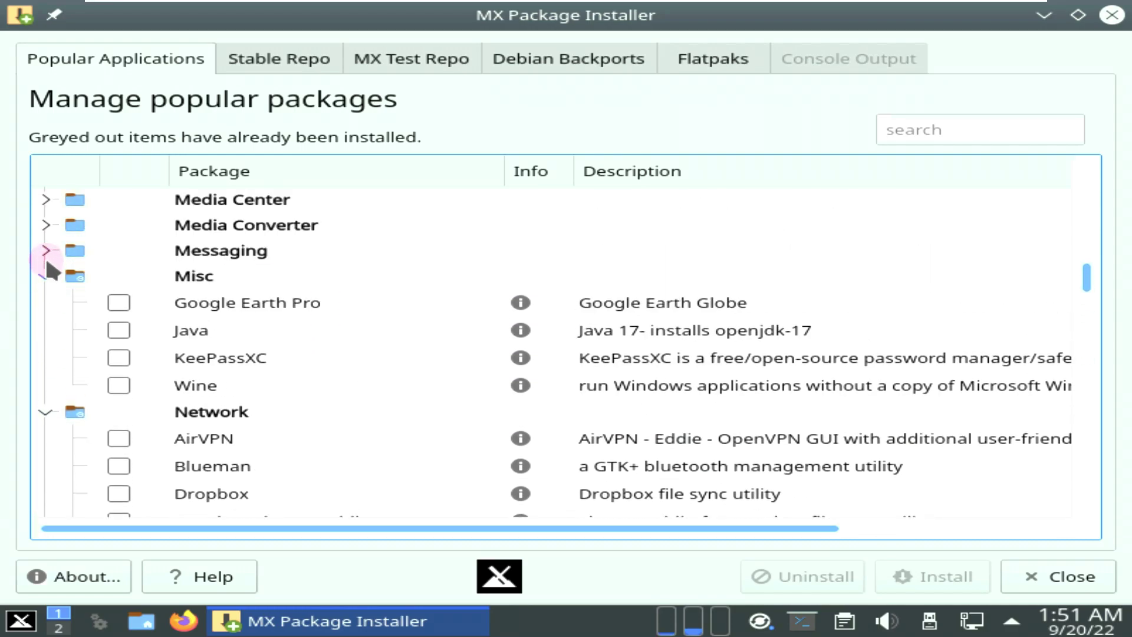
pyautogui.click(45, 249)
pyautogui.scroll(-2, 46, 250)
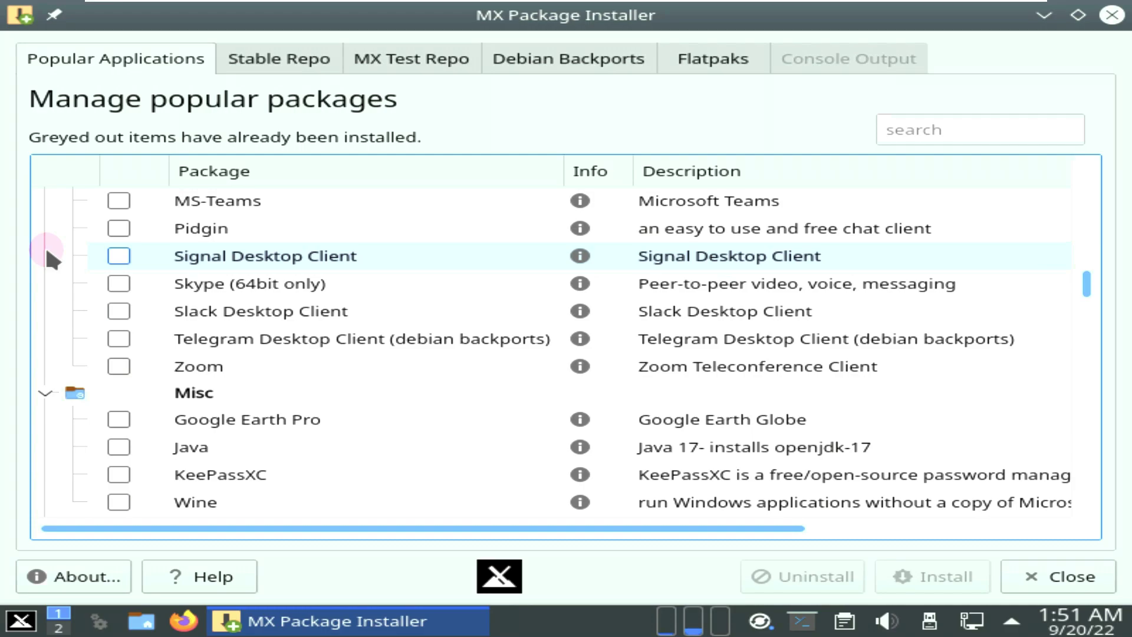
pyautogui.scroll(3, 46, 250)
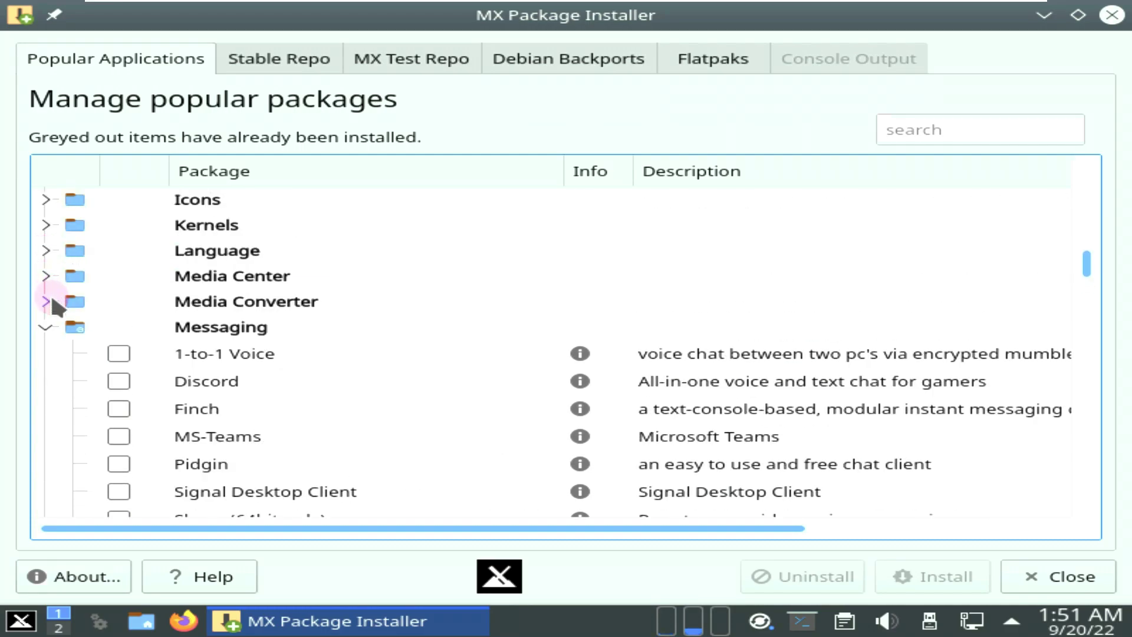
pyautogui.click(46, 301)
pyautogui.click(45, 275)
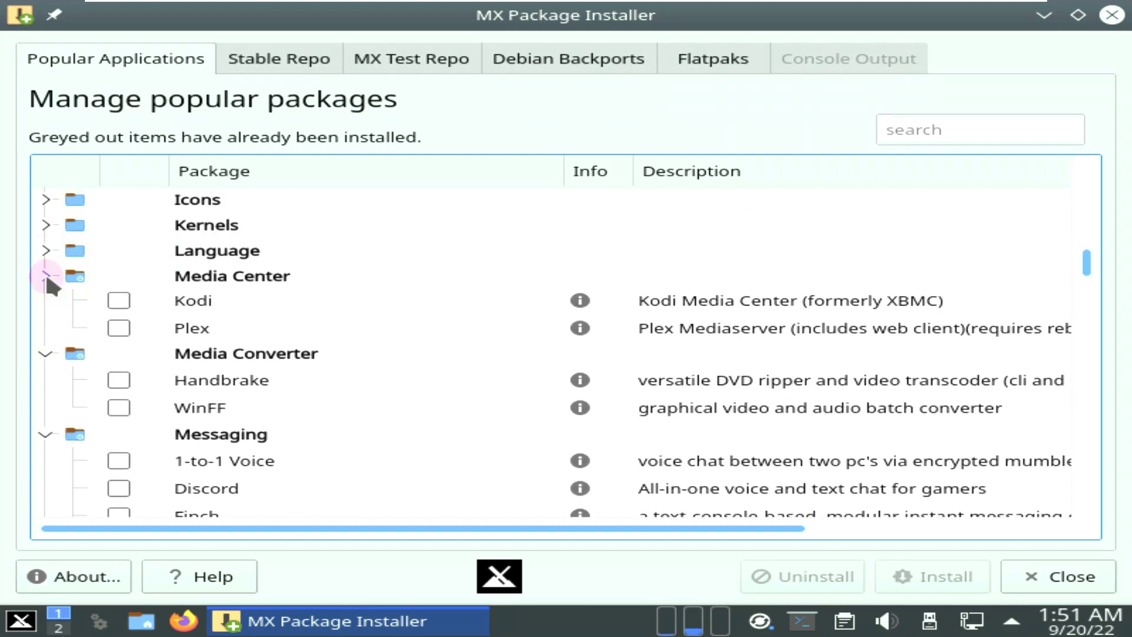
# Step: Expand the Language category and skim its localisation packages for Firefox, LibreOffice and Thunderbird
pyautogui.click(46, 251)
pyautogui.scroll(-7, 45, 258)
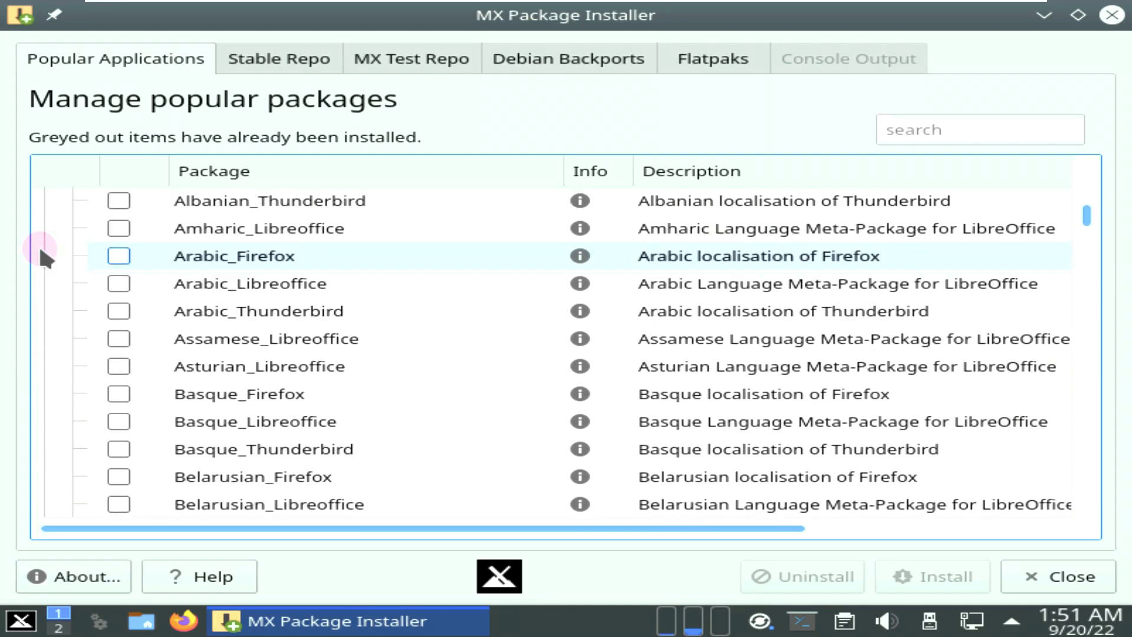
pyautogui.scroll(-20, 44, 258)
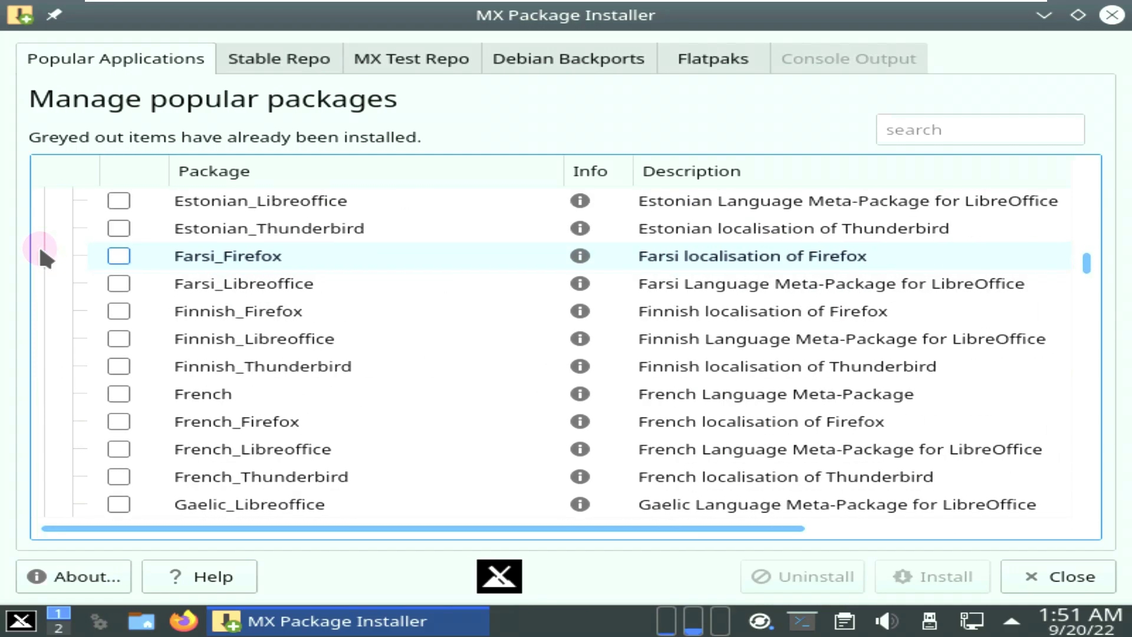
pyautogui.scroll(-20, 41, 252)
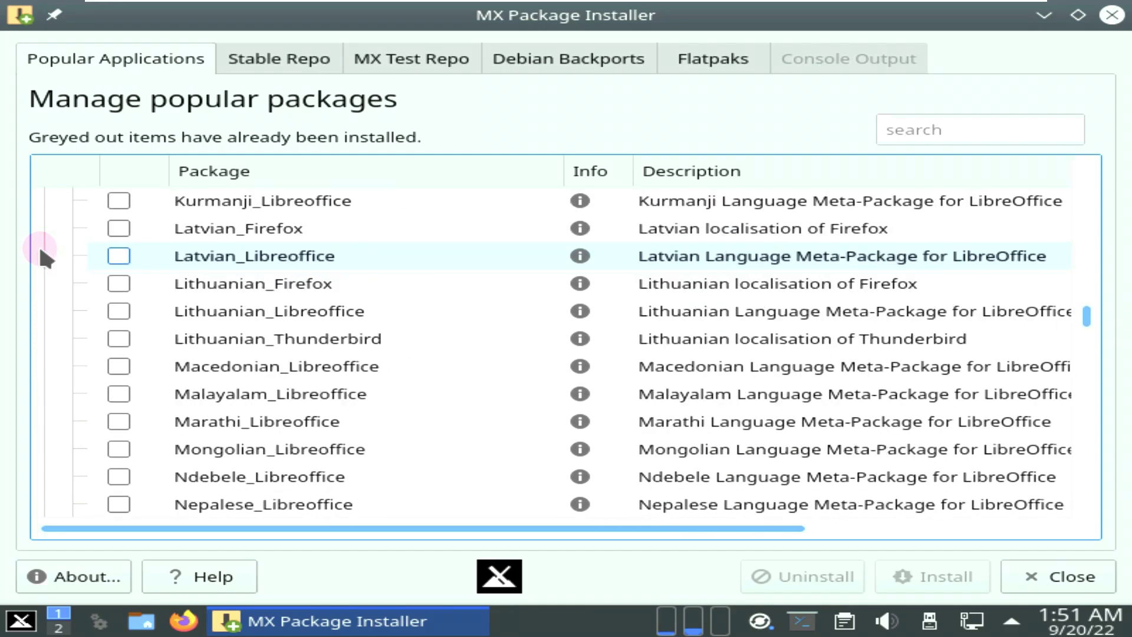
pyautogui.scroll(20, 40, 250)
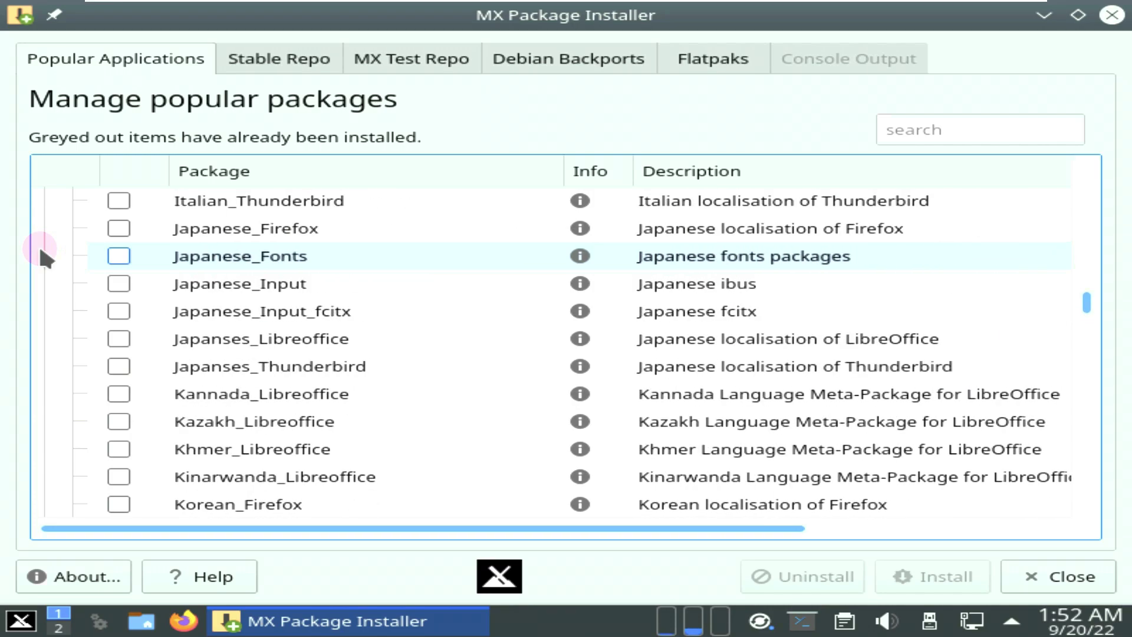
pyautogui.scroll(15, 40, 255)
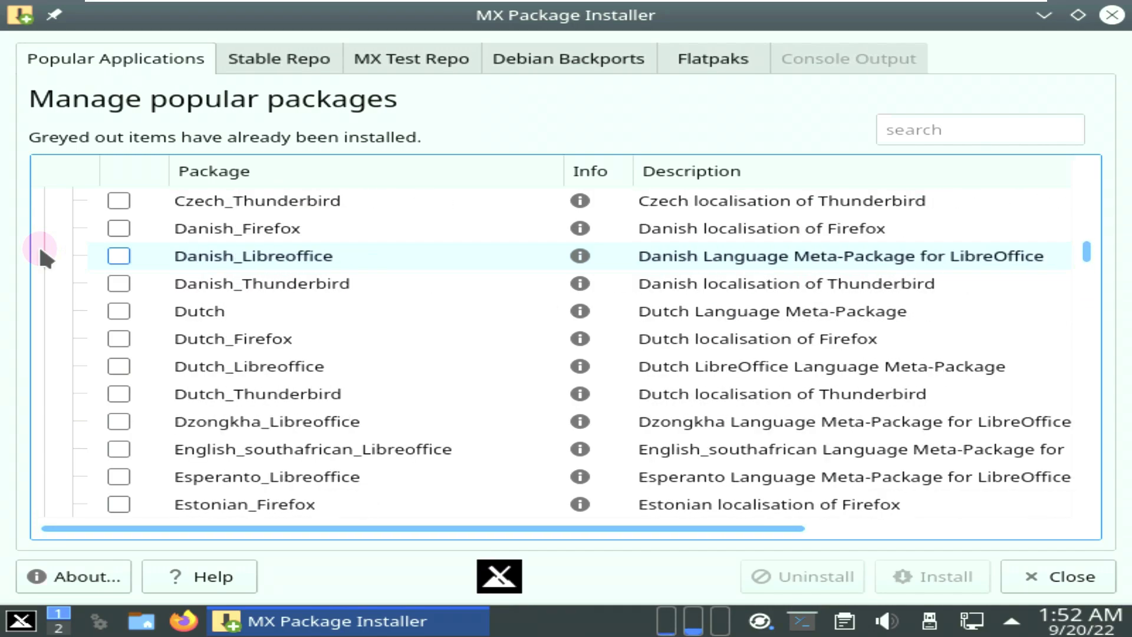
pyautogui.scroll(12, 41, 254)
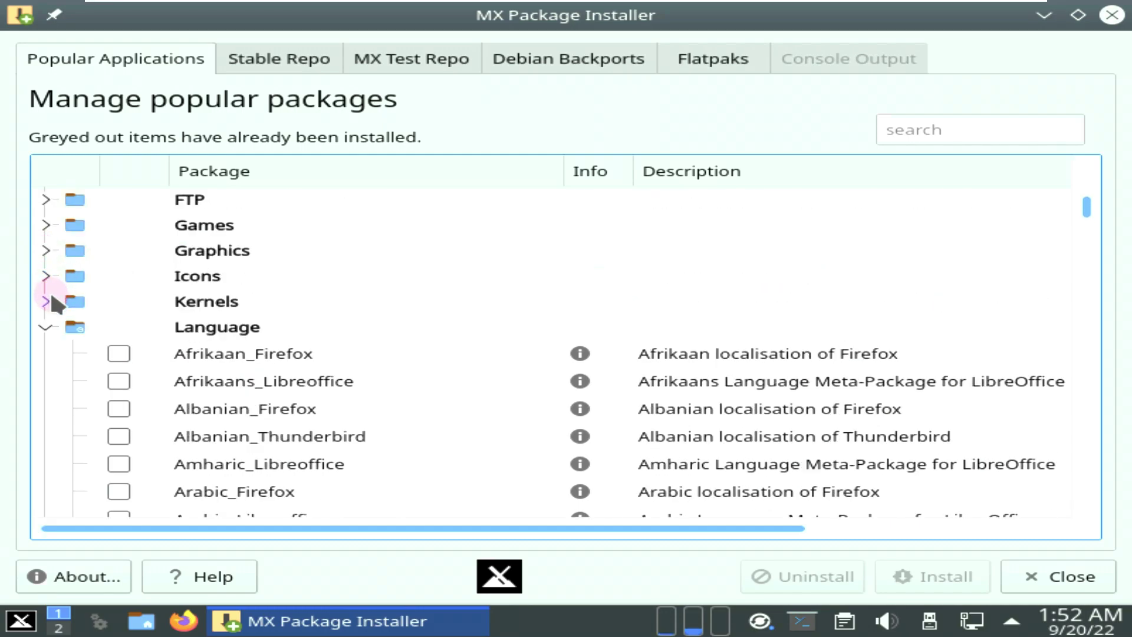
# Step: Expand the Kernels category and look through the available antiX and Debian kernels
pyautogui.click(49, 290)
pyautogui.scroll(-3, 48, 290)
pyautogui.scroll(1, 50, 295)
pyautogui.scroll(2, 57, 302)
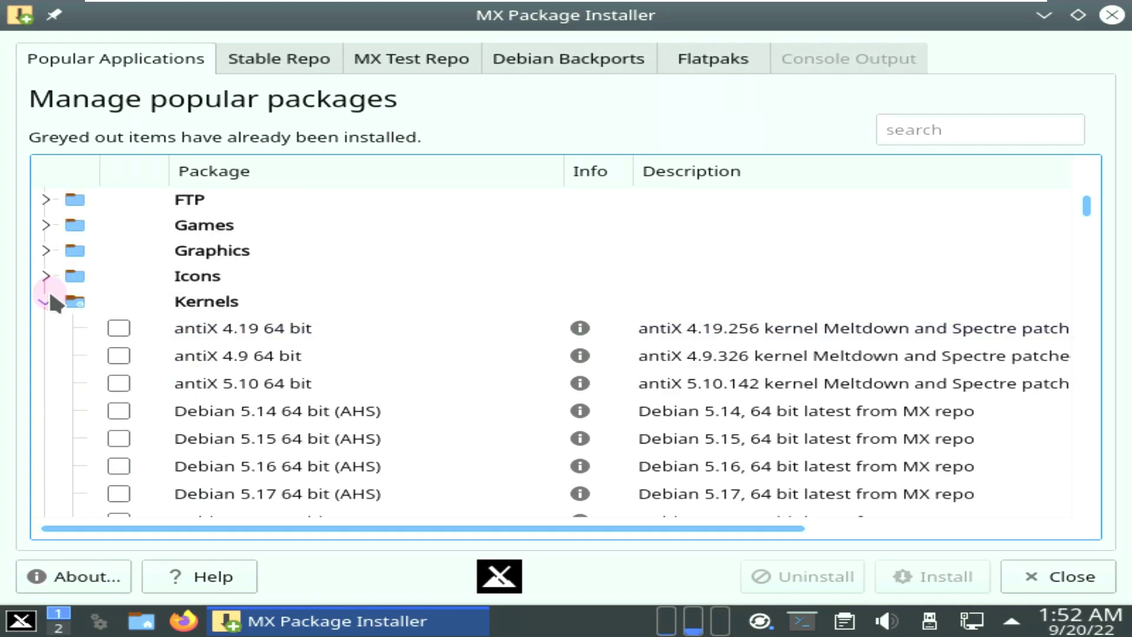
# Step: Expand the Icons and Graphics categories and view the icon themes and graphics applications offered
pyautogui.click(47, 277)
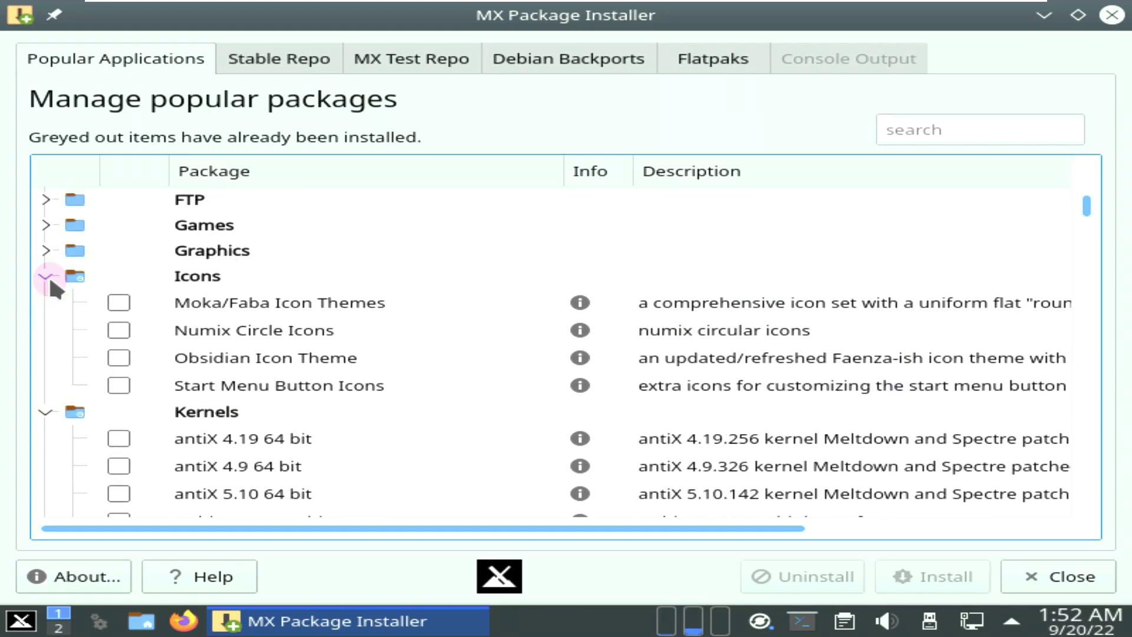
pyautogui.click(46, 251)
pyautogui.scroll(-1, 47, 253)
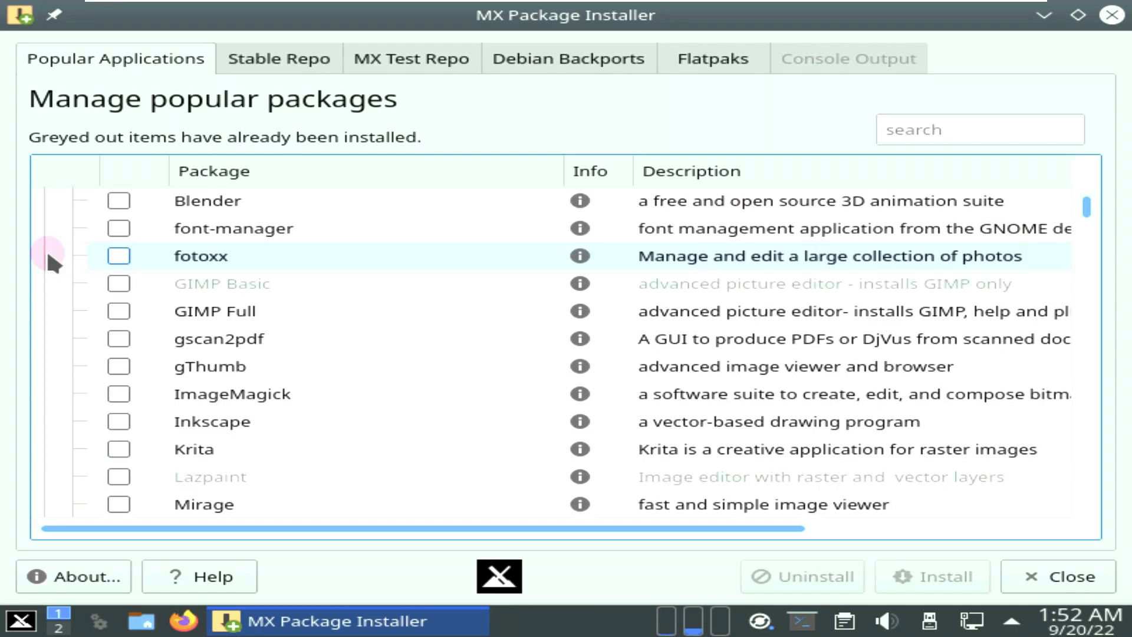
# Step: Expand the Games category and look through the games and gaming tools offered
pyautogui.scroll(2, 46, 249)
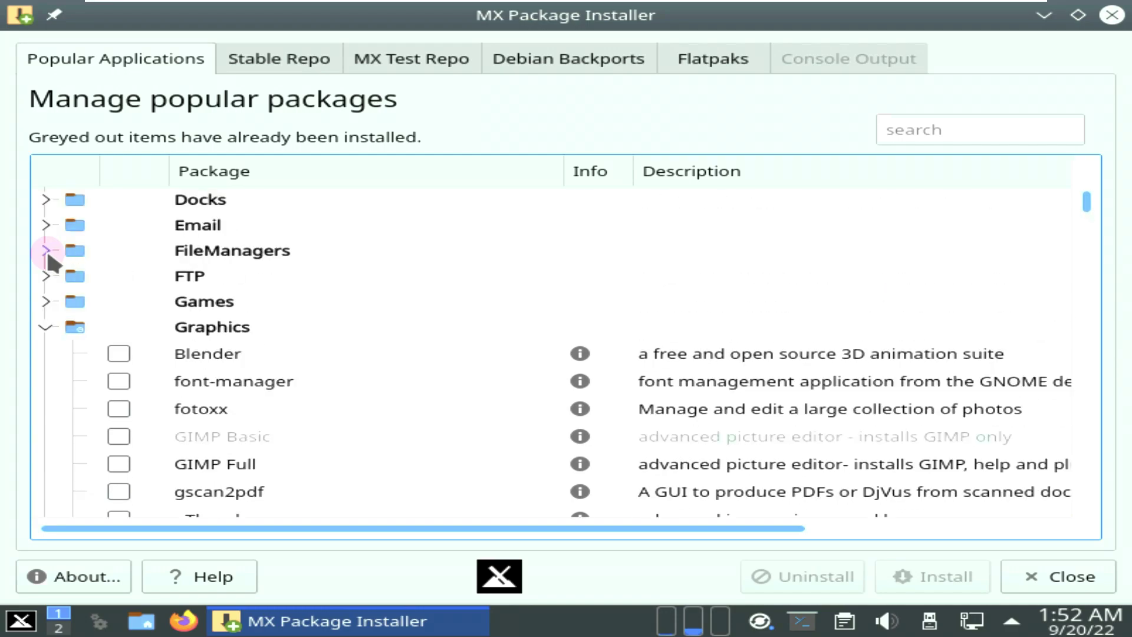
pyautogui.click(46, 301)
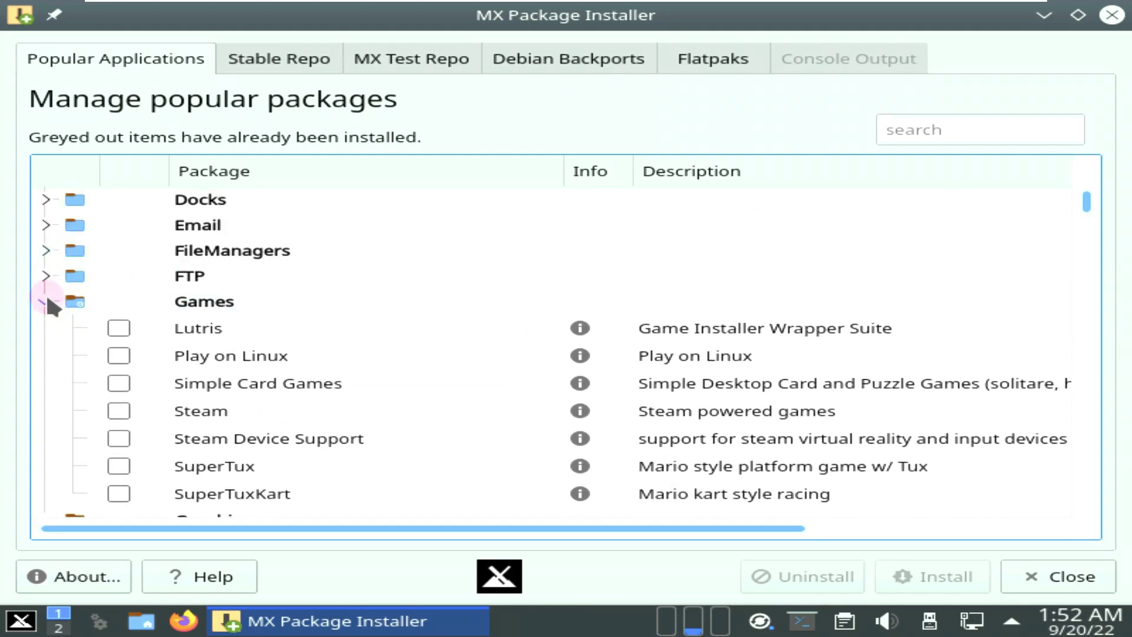
pyautogui.scroll(-3, 44, 271)
pyautogui.scroll(3, 44, 271)
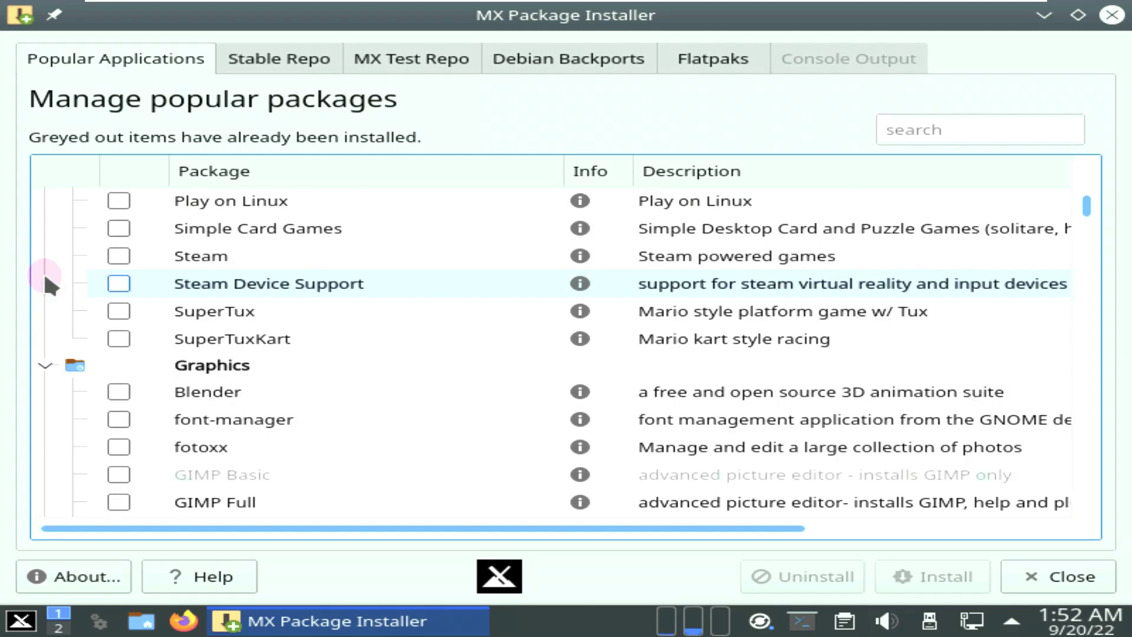
# Step: Expand the FTP, FileManagers, Email and Docks categories and view the packages in each
pyautogui.scroll(1, 44, 283)
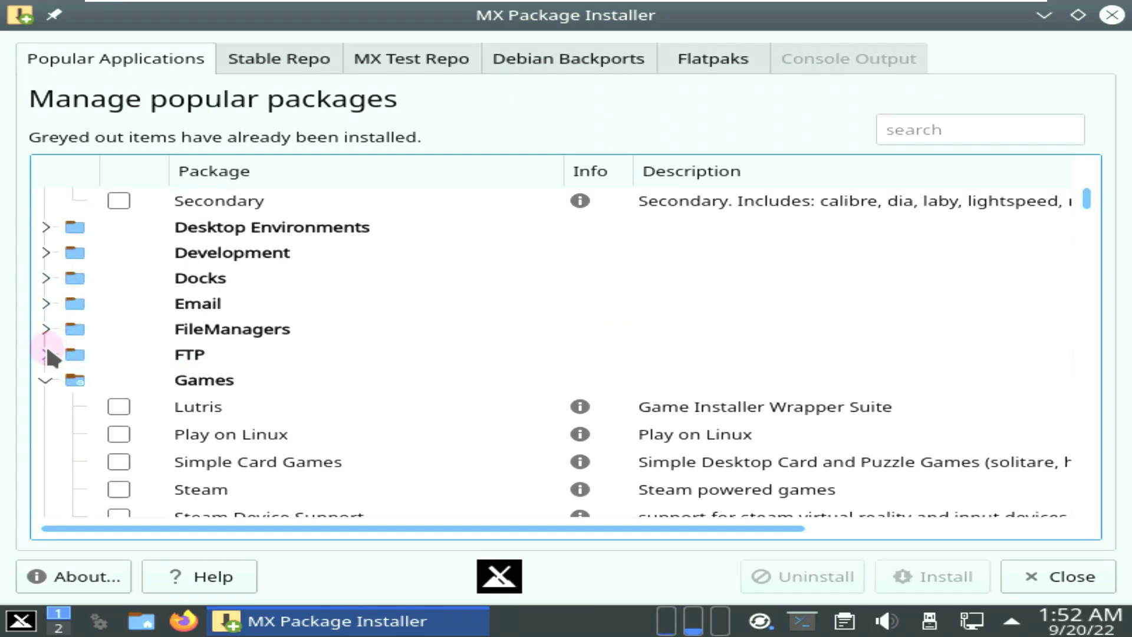
pyautogui.click(46, 351)
pyautogui.click(42, 331)
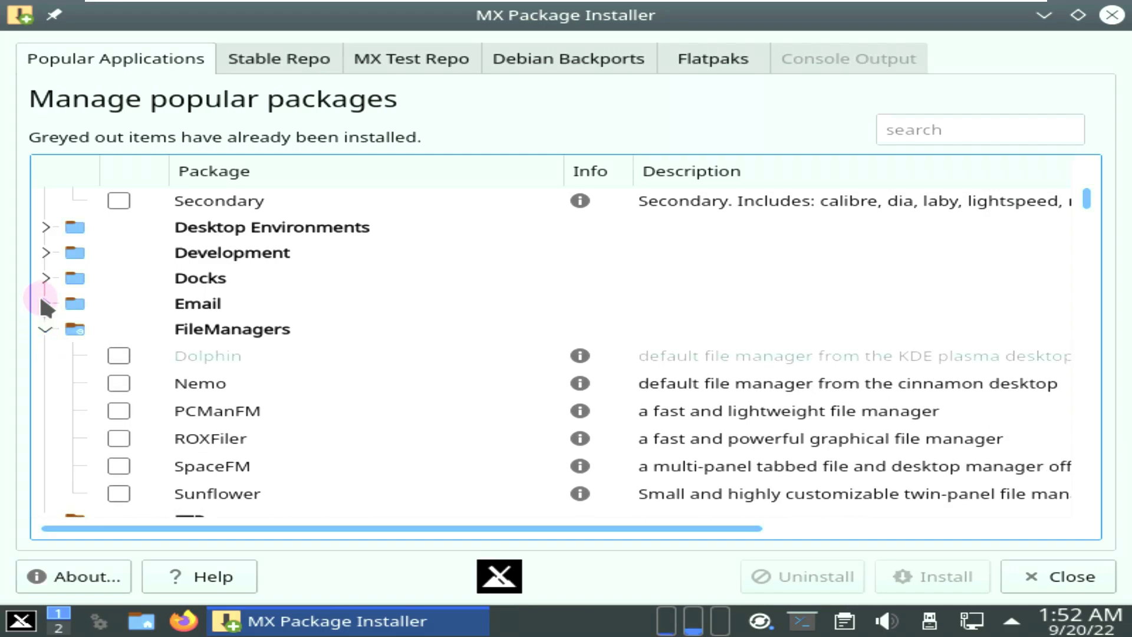
pyautogui.click(43, 302)
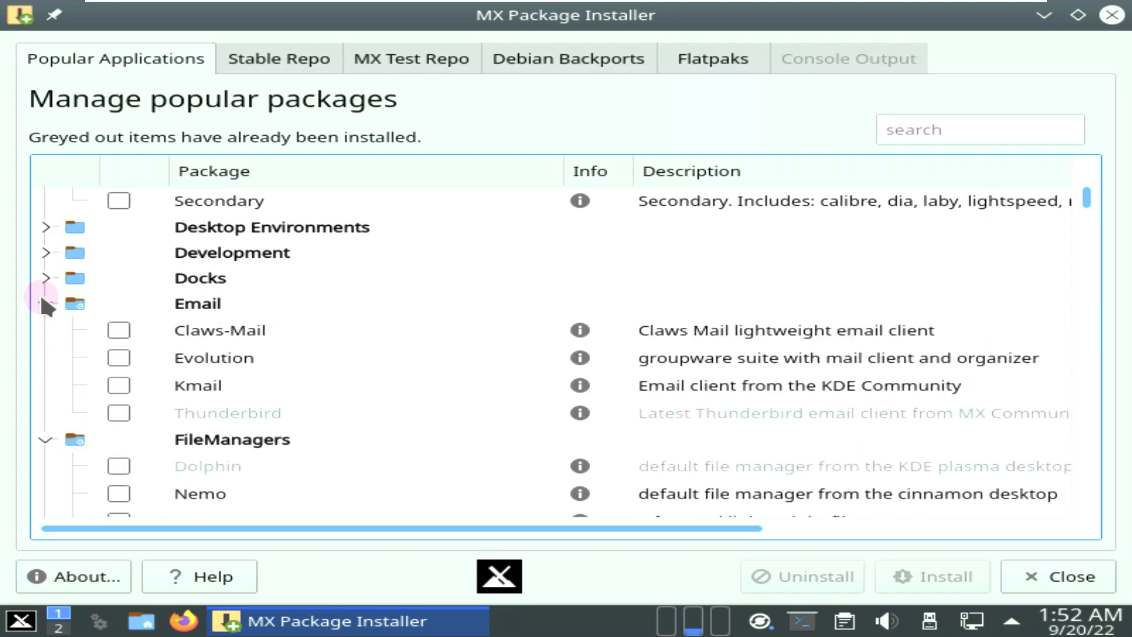
pyautogui.click(45, 277)
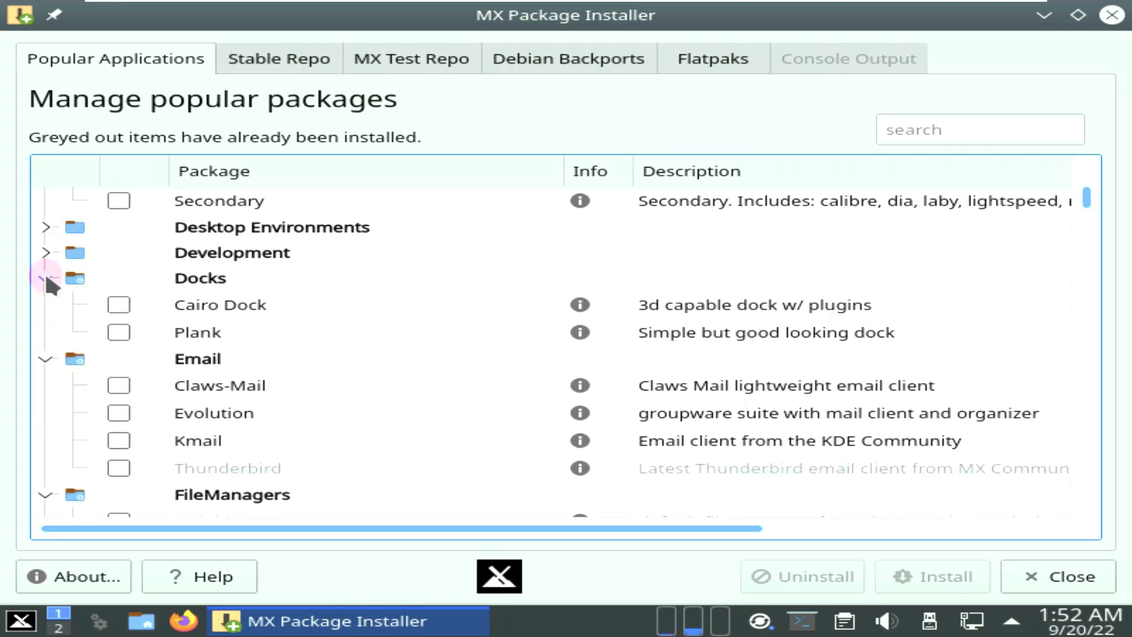
# Step: Expand the Development and Desktop Environments categories, and review the web browsers and Children packages
pyautogui.click(46, 254)
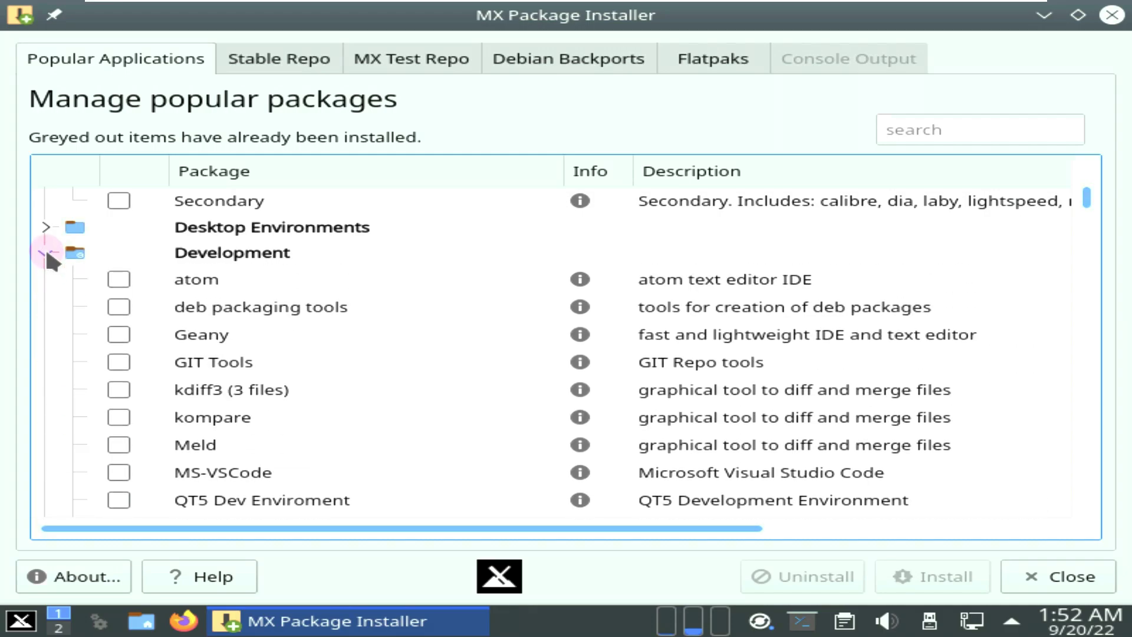
pyautogui.click(45, 228)
pyautogui.scroll(4, 69, 253)
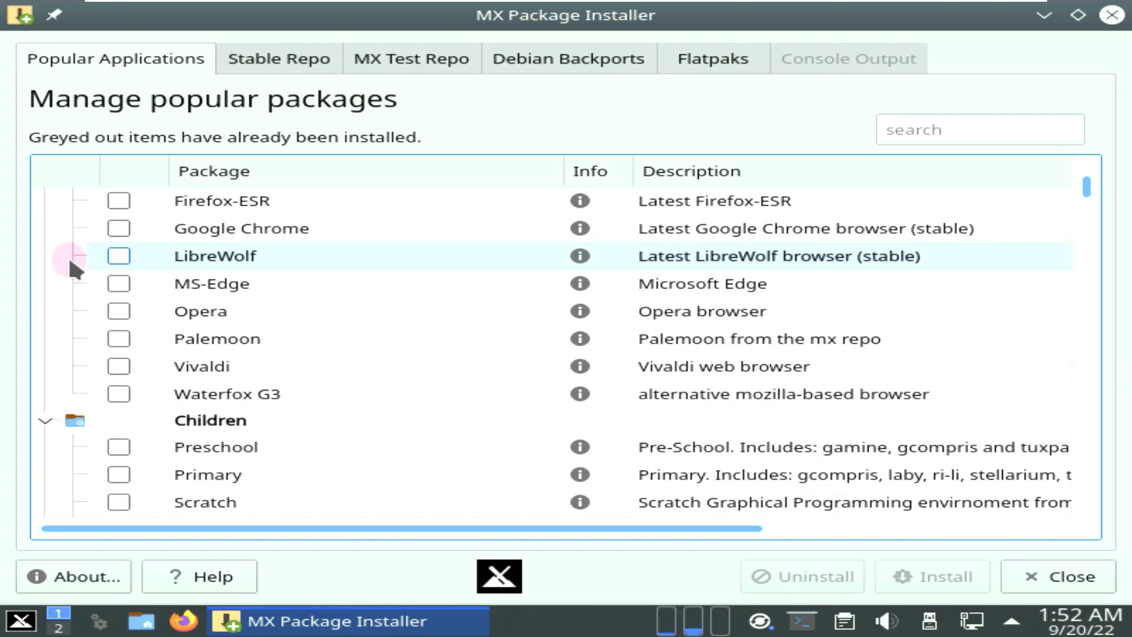
# Step: Load the Stable Repo package list and browse it through to the end
pyautogui.click(308, 69)
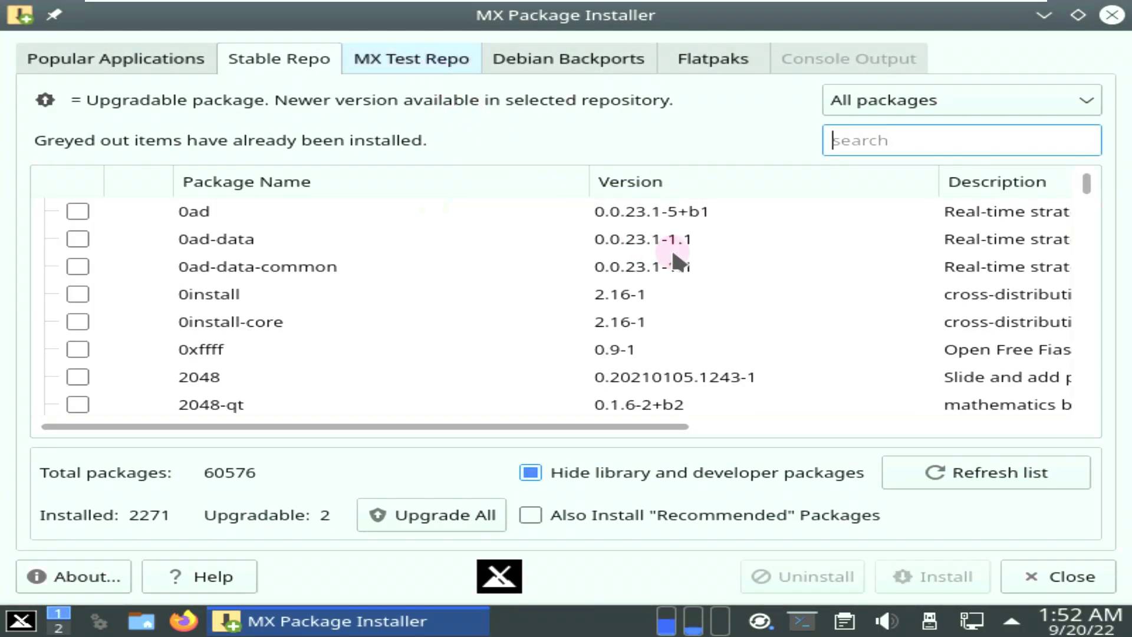
pyautogui.moveTo(1087, 188); pyautogui.dragTo(1075, 303)
pyautogui.moveTo(1074, 348); pyautogui.dragTo(1074, 421)
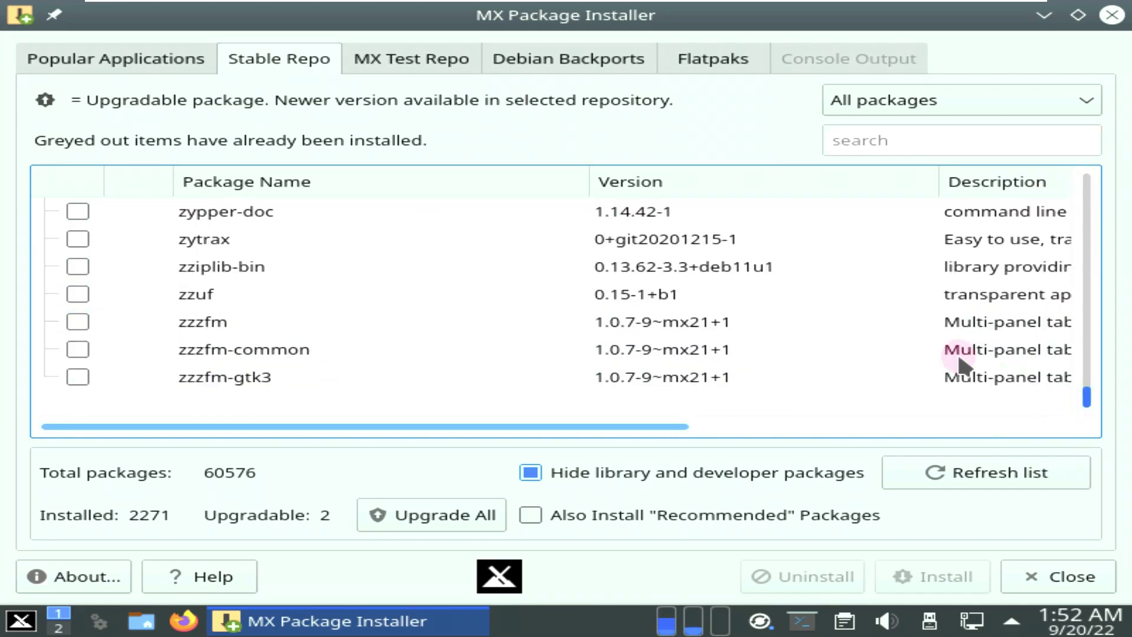
# Step: Load the MX Test Repo package list, dismissing its warning, and browse through the packages
pyautogui.click(417, 54)
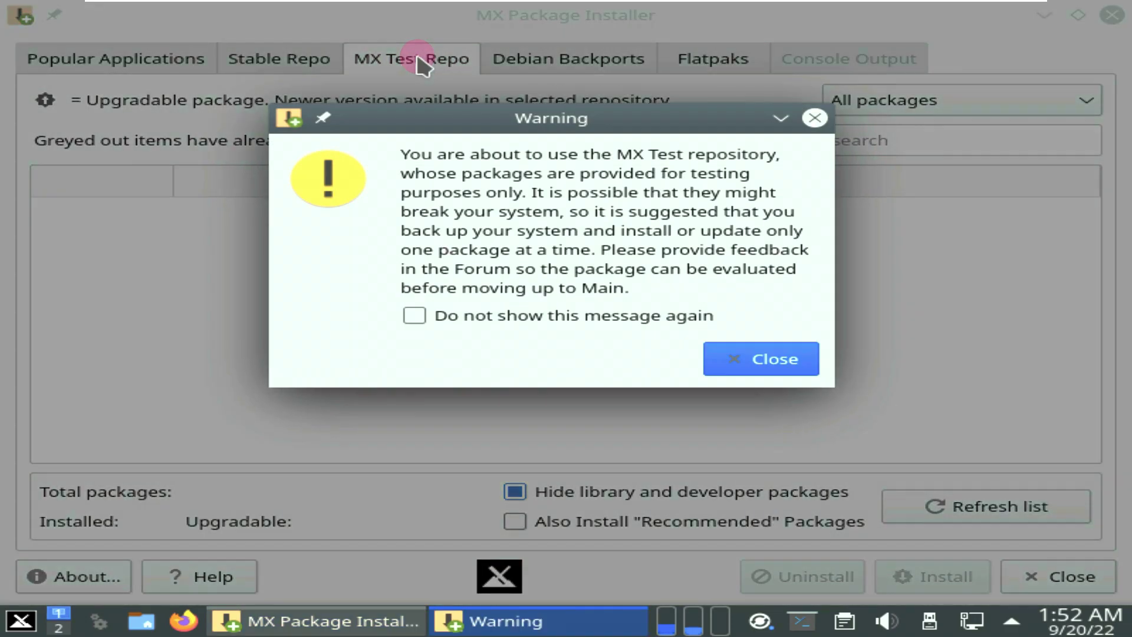
pyautogui.click(763, 362)
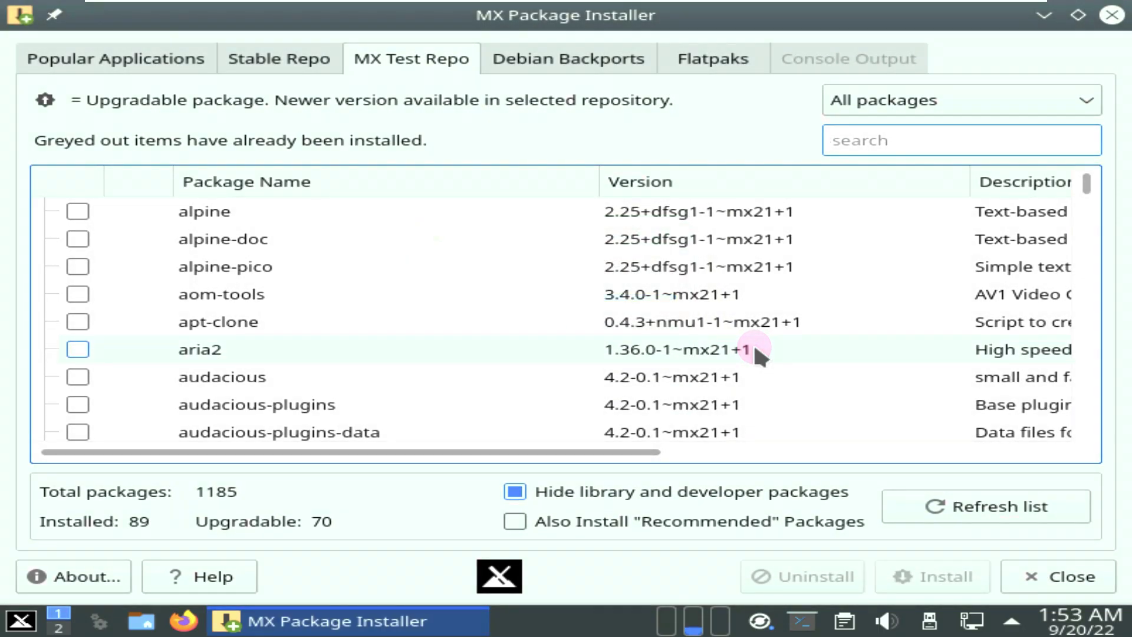
pyautogui.click(1085, 186)
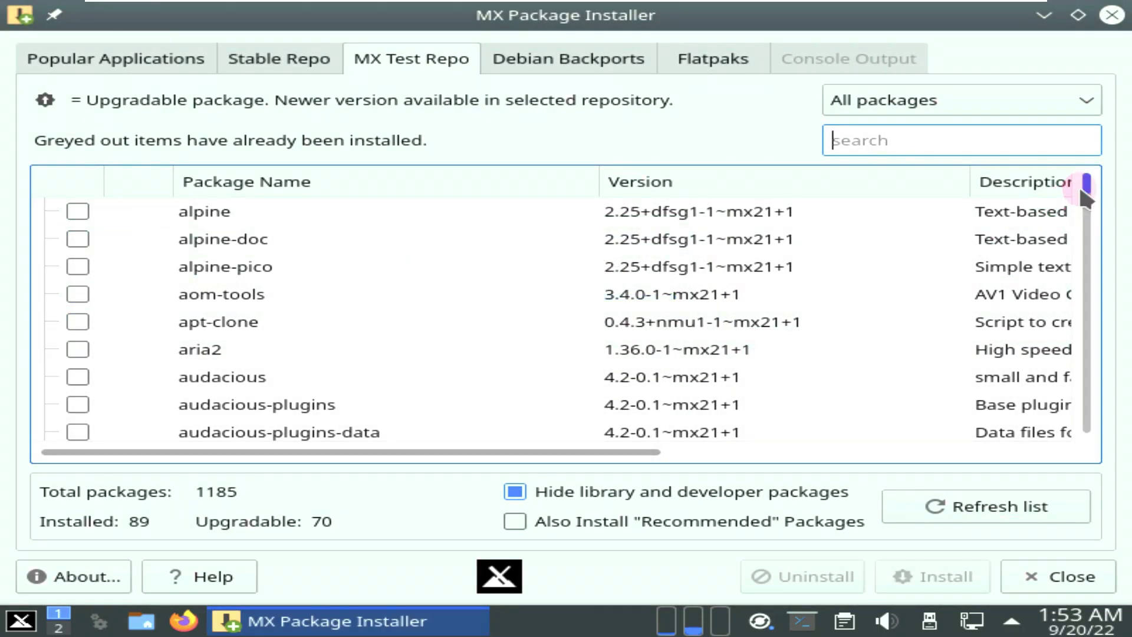
pyautogui.moveTo(1086, 189); pyautogui.dragTo(1081, 469)
# Step: Open the Debian Backports list, dismiss its warning and cancel the package info download
pyautogui.click(576, 69)
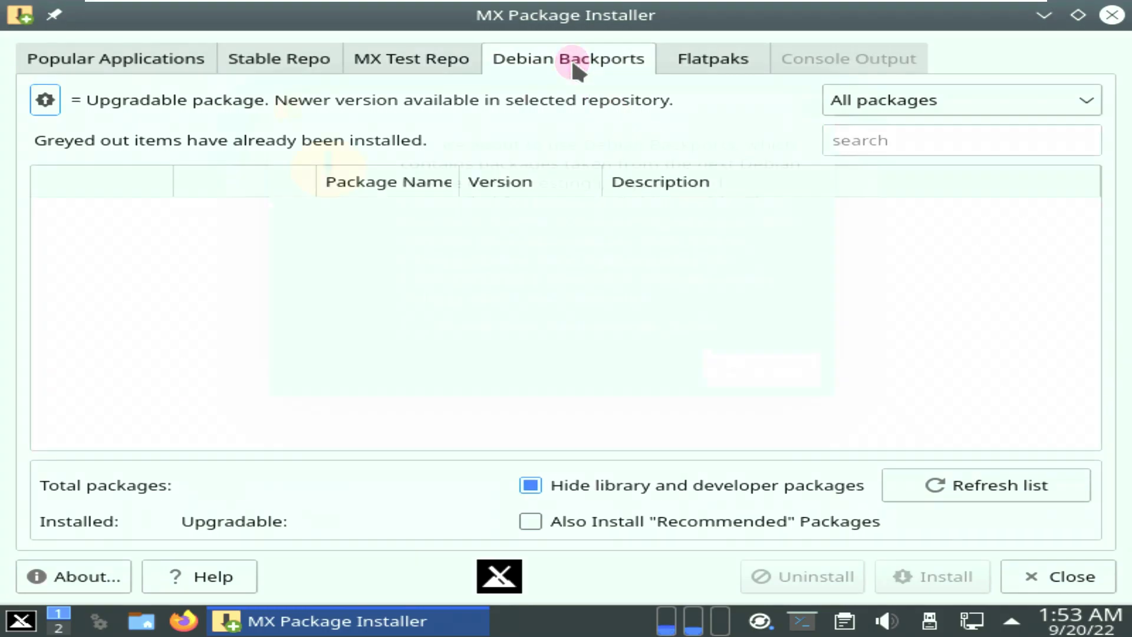
pyautogui.click(761, 368)
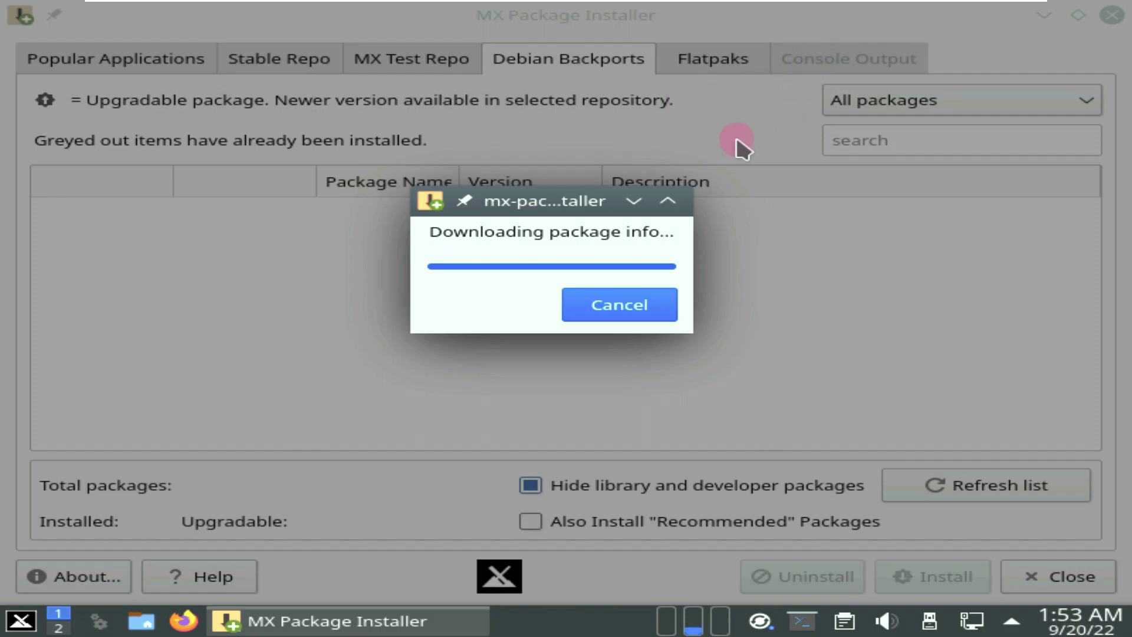
pyautogui.click(643, 308)
# Step: Open the Flatpaks list, dismiss its warning and cancel the repository authentication request
pyautogui.click(735, 61)
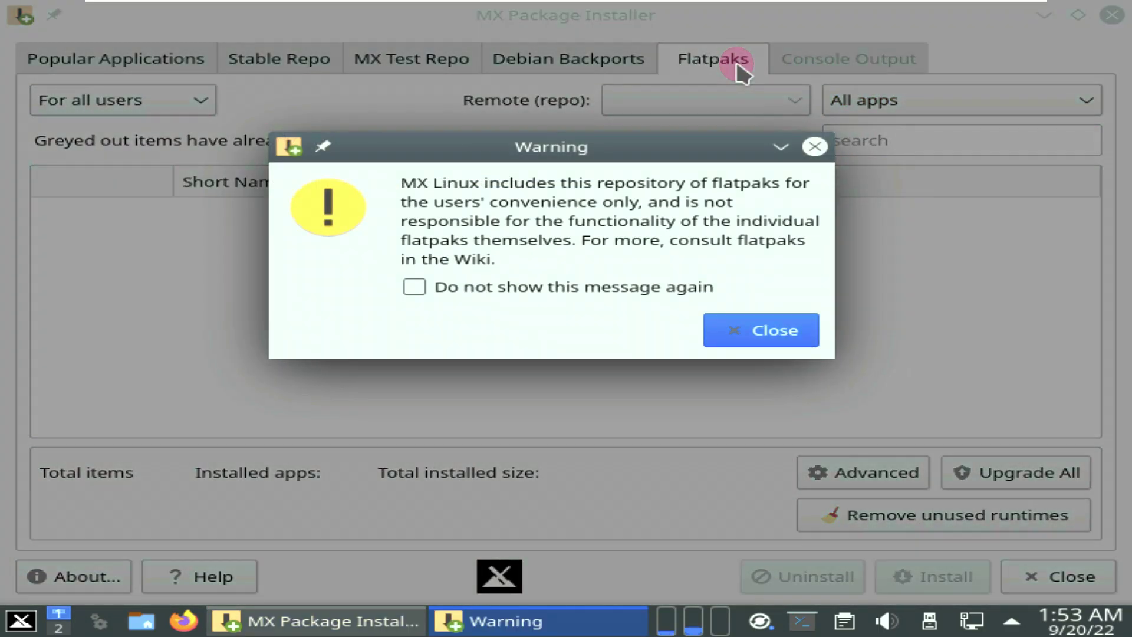
pyautogui.click(775, 328)
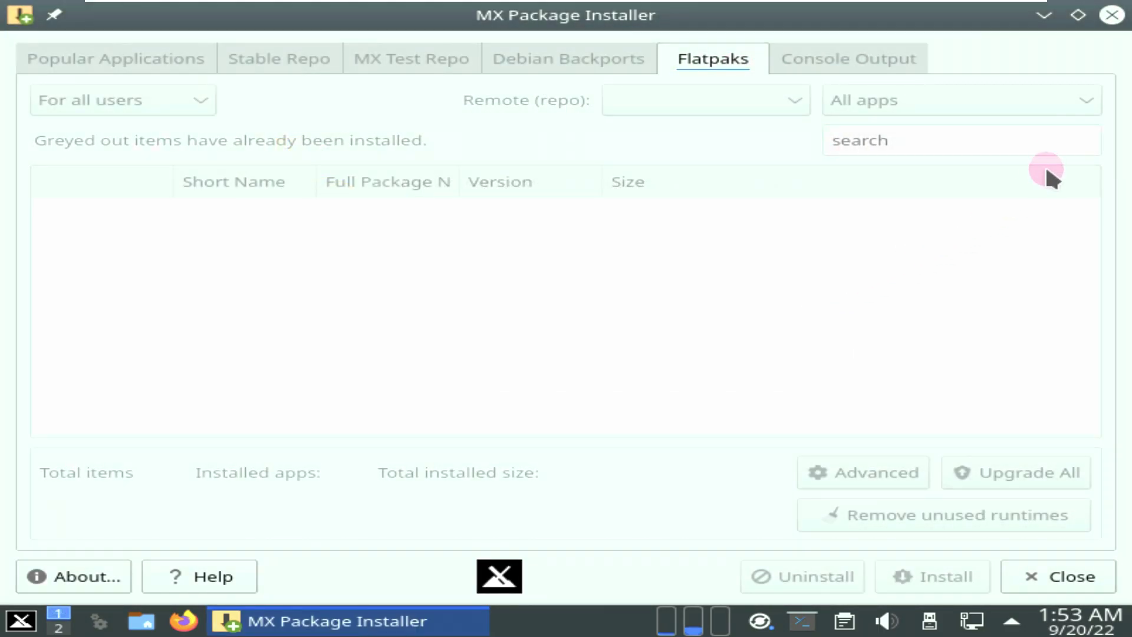
pyautogui.click(1043, 581)
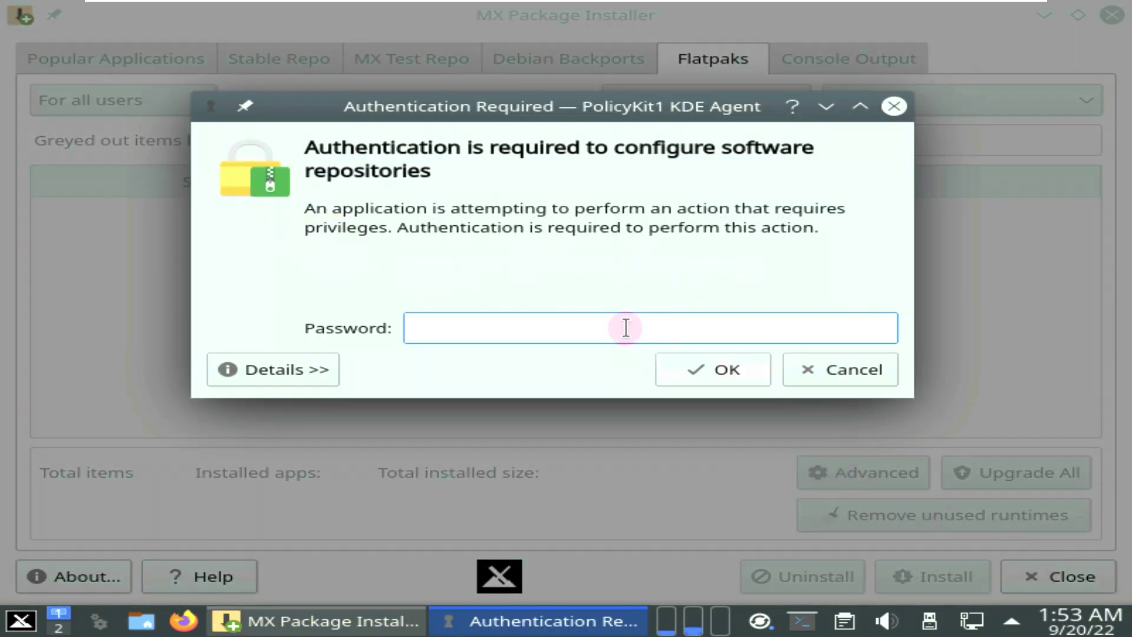
pyautogui.click(809, 376)
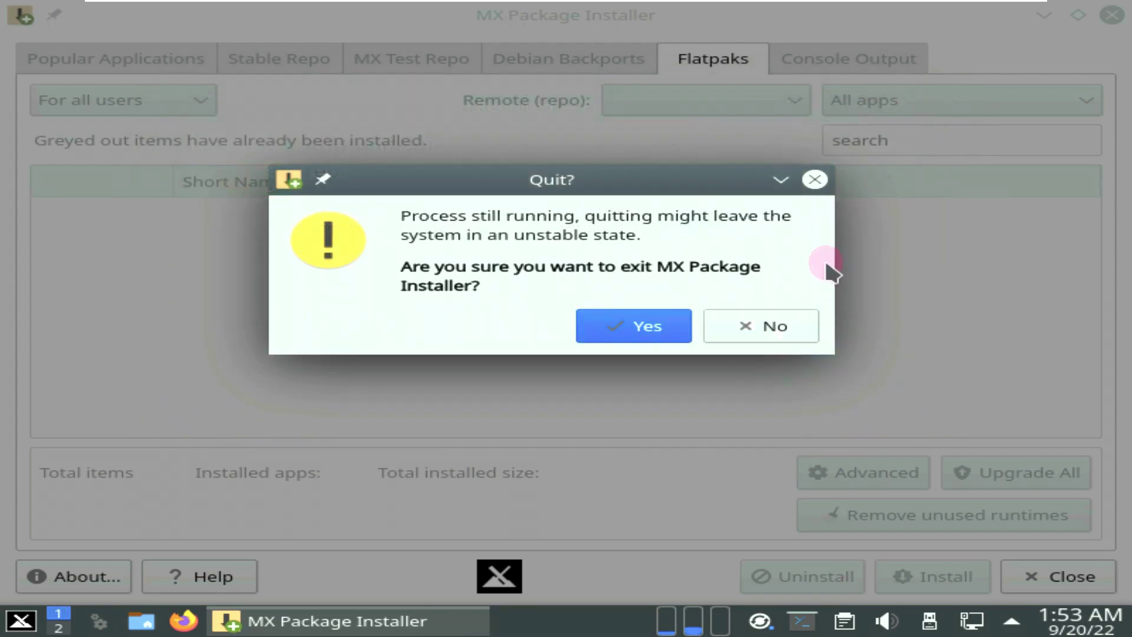
# Step: Dismiss the remaining dialogs and close MX Package Installer
pyautogui.click(813, 181)
pyautogui.click(729, 321)
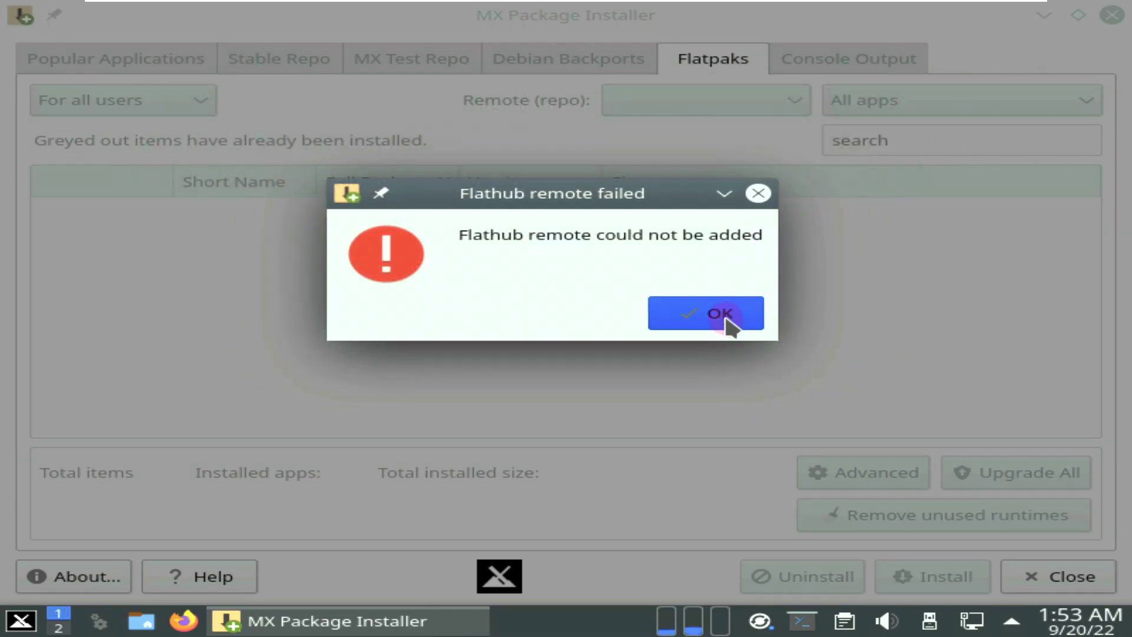
pyautogui.click(1059, 576)
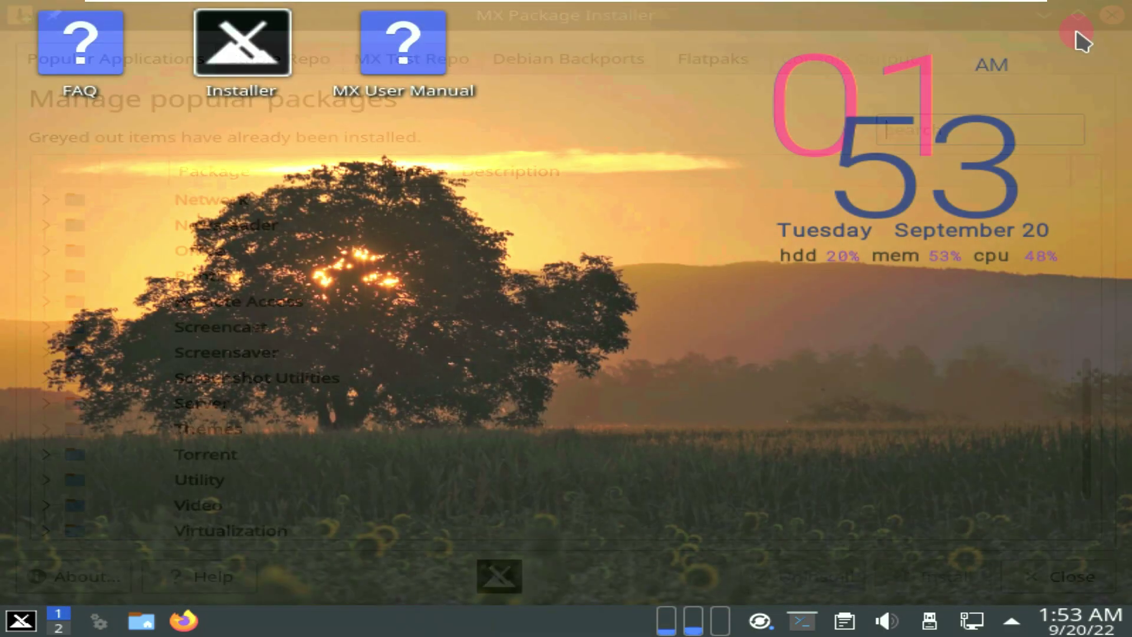
# Step: Launch Firefox and close the extra new tab and the mozilla.org privacy tab
pyautogui.click(196, 616)
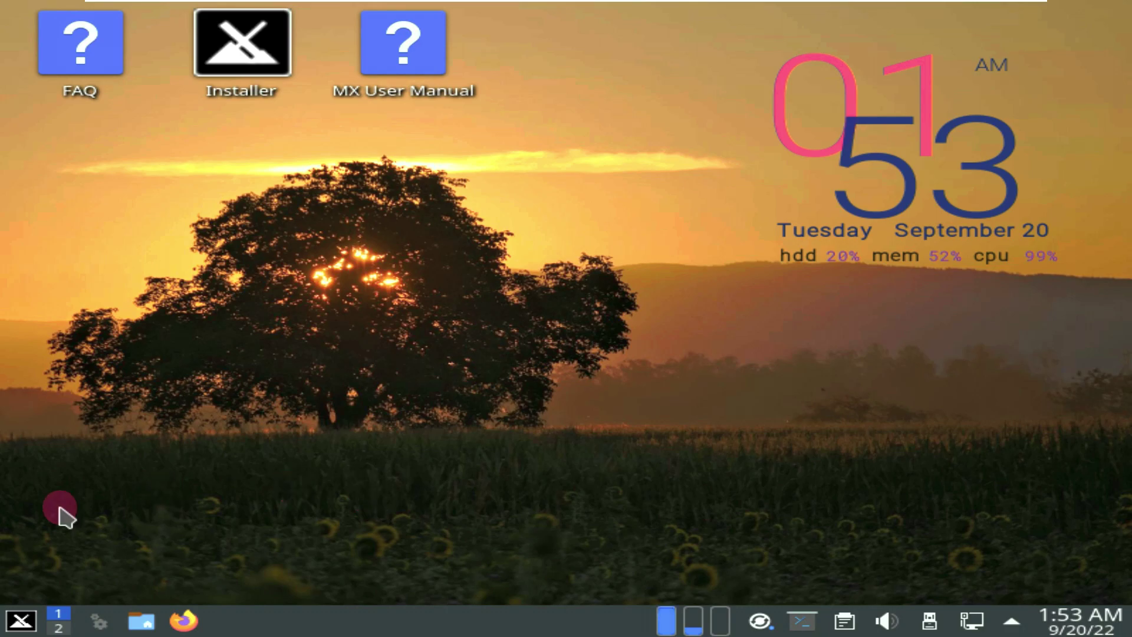
pyautogui.click(30, 620)
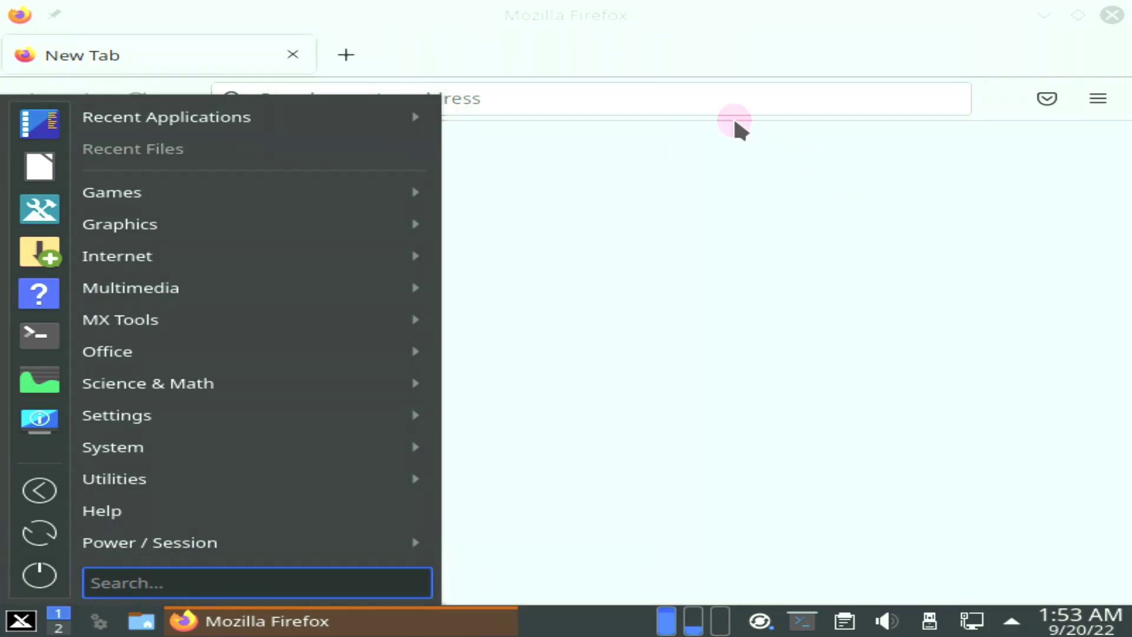
pyautogui.click(652, 52)
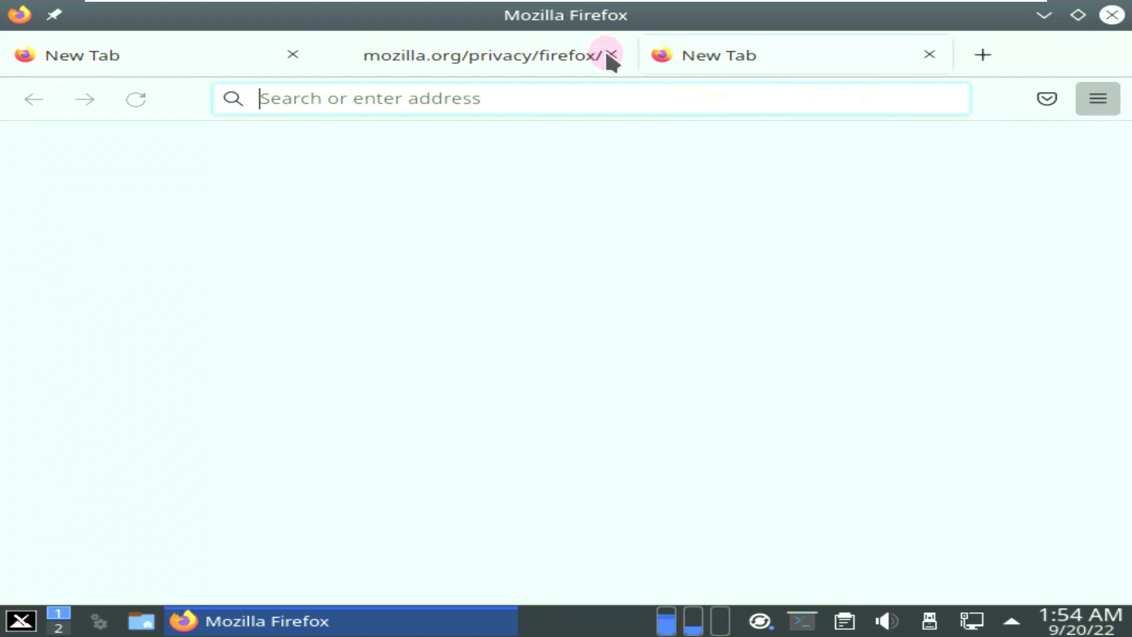
pyautogui.click(610, 54)
pyautogui.click(607, 53)
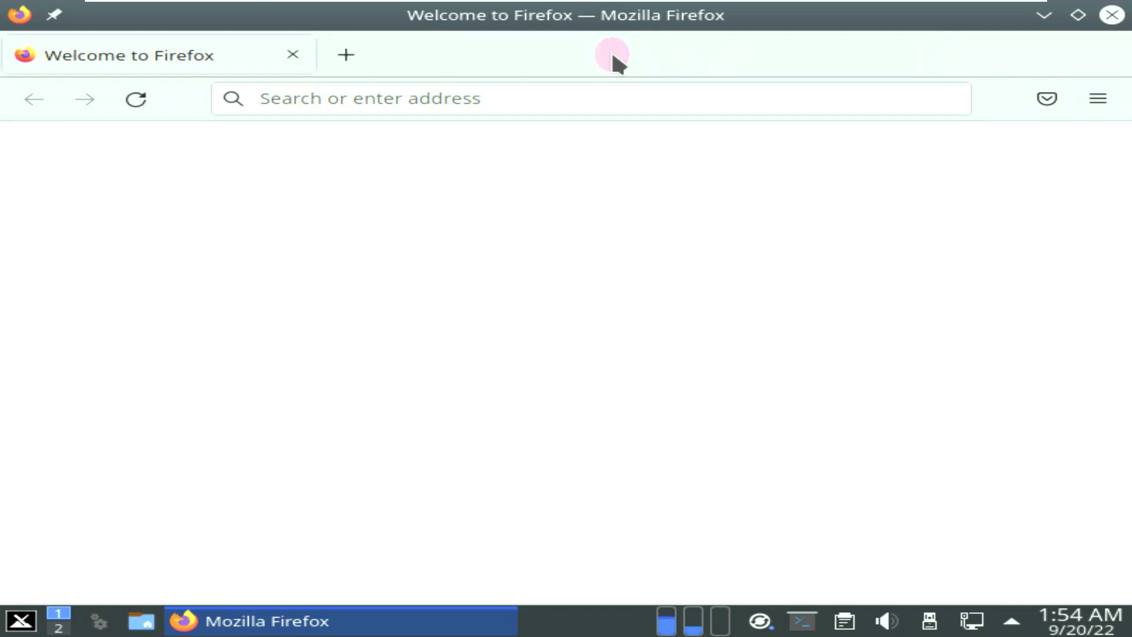
# Step: Check the browser's version in the About Firefox window and close that window
pyautogui.click(1088, 98)
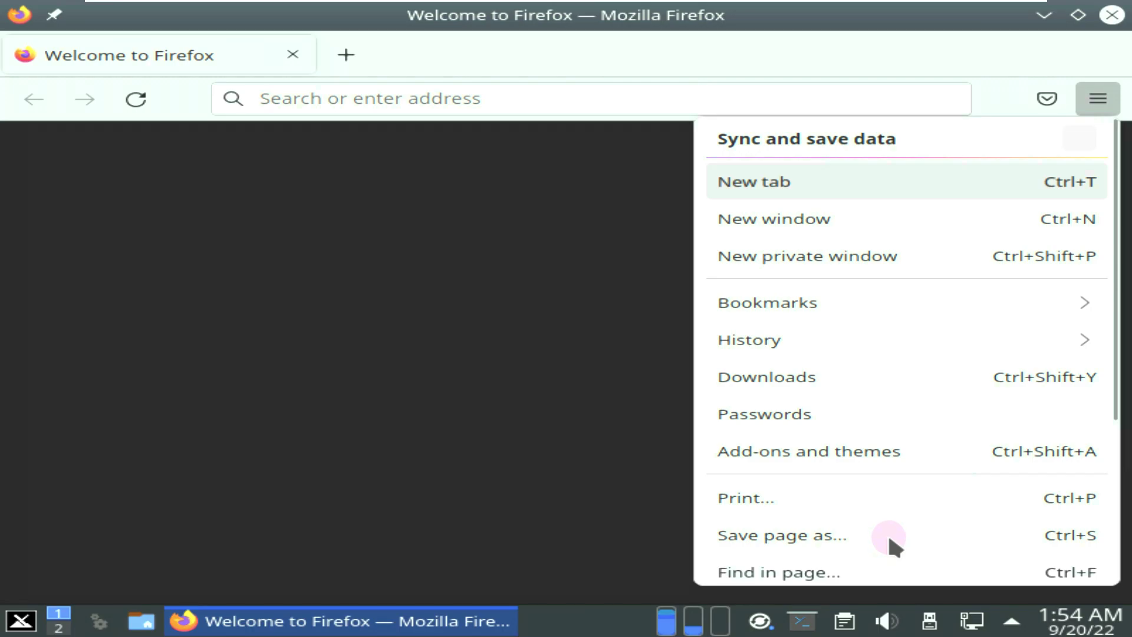
pyautogui.scroll(-3, 788, 495)
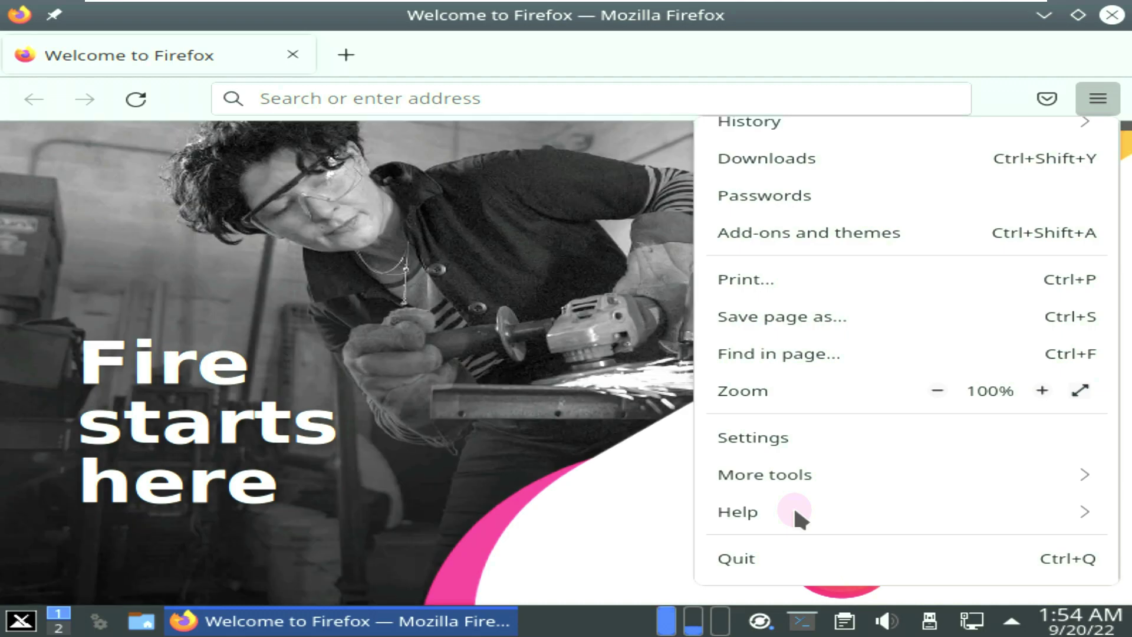
pyautogui.click(794, 508)
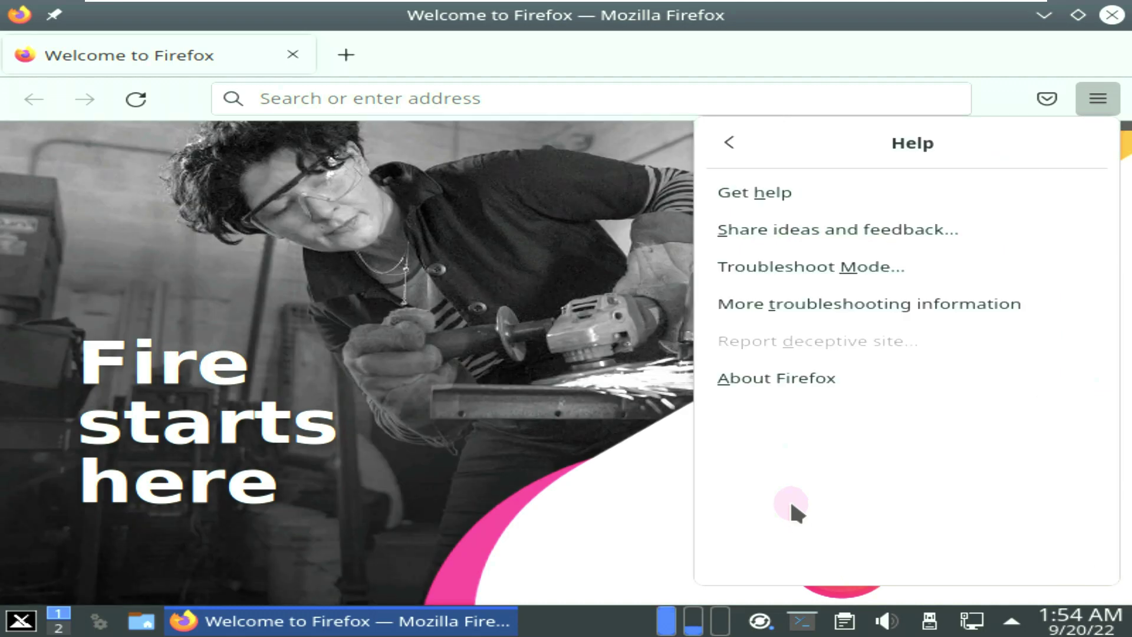
pyautogui.click(770, 383)
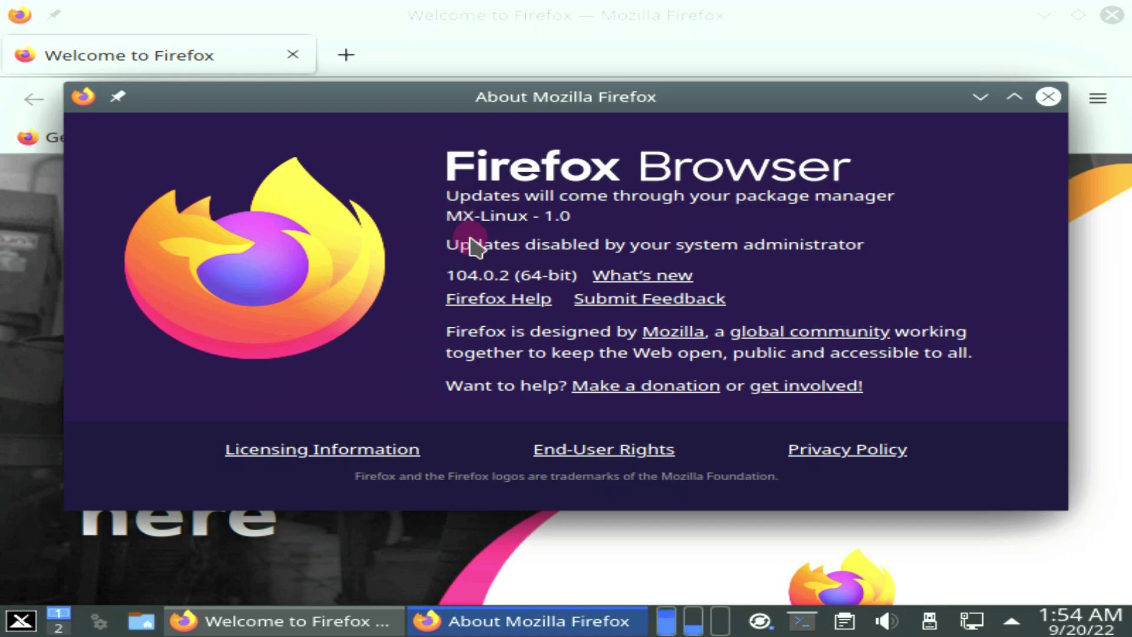
pyautogui.doubleClick(451, 277)
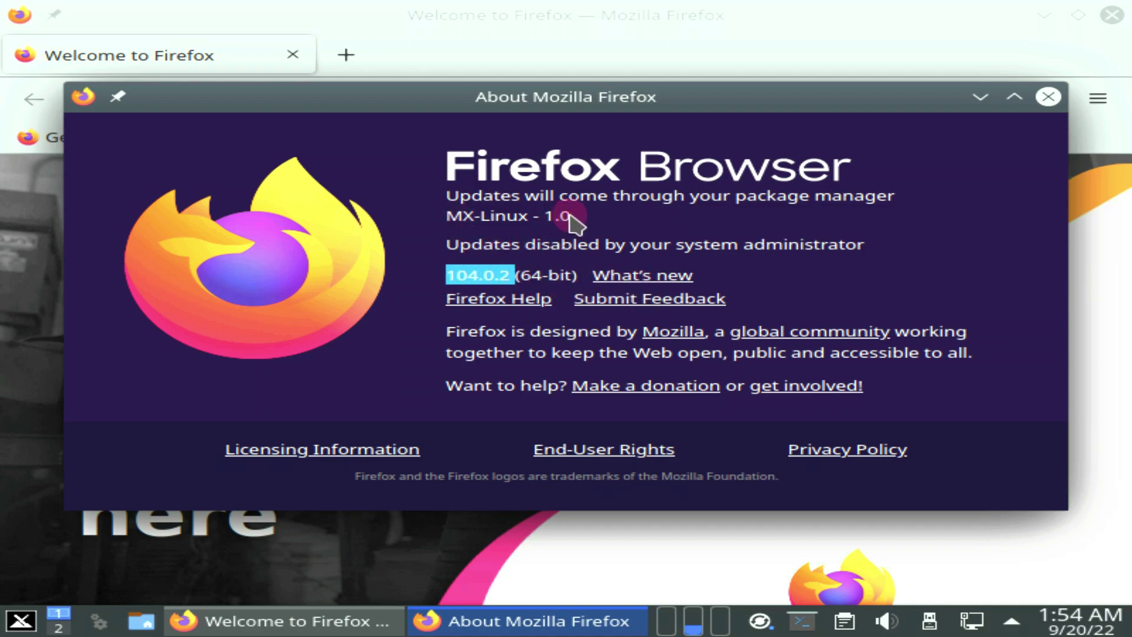
pyautogui.click(1049, 97)
# Step: Open the “Wildflower” release post for MX-21.2.1 from the MX Blog and highlight its title
pyautogui.click(211, 137)
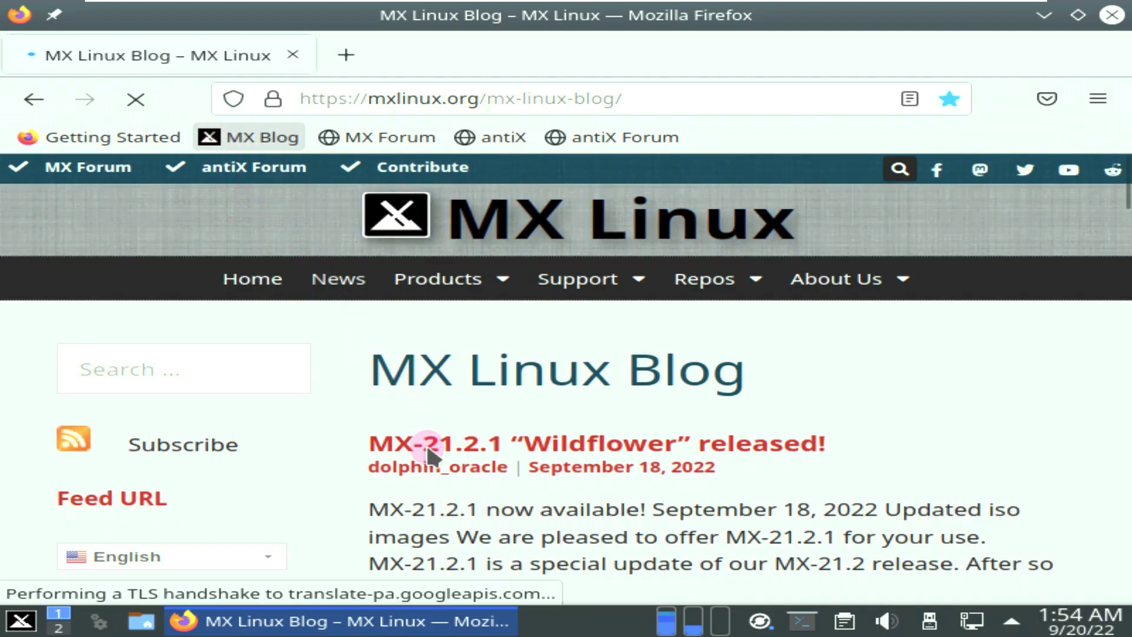
pyautogui.click(558, 443)
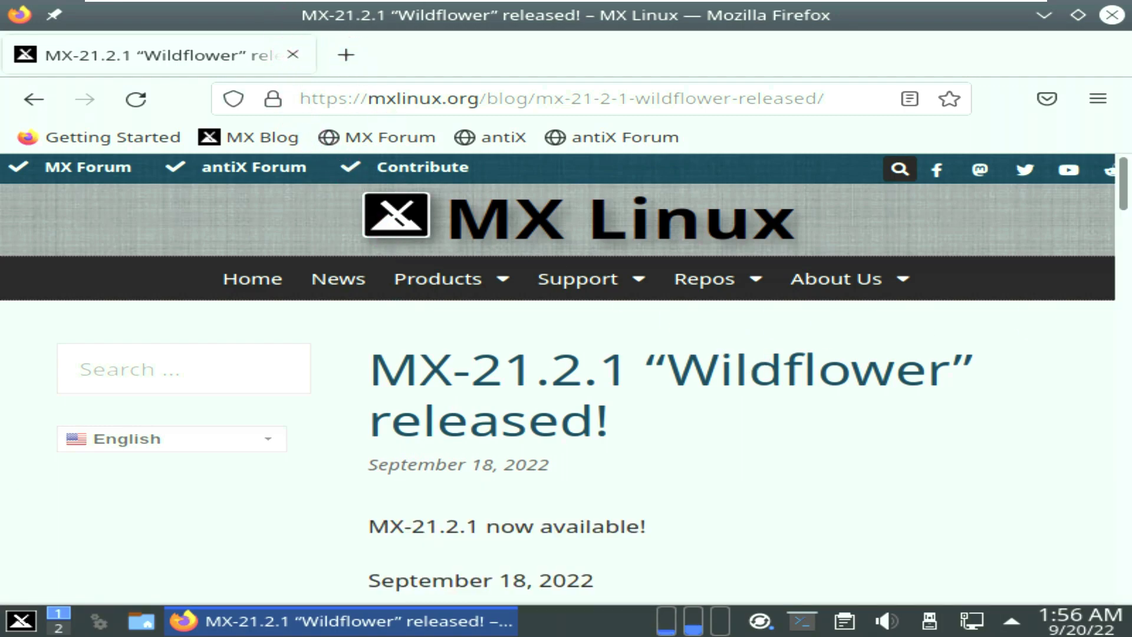
pyautogui.moveTo(607, 420); pyautogui.dragTo(377, 354)
# Step: Read the MX-21.2.1 release announcement's introduction and highlights, marking the paragraphs on the update's purpose and changes
pyautogui.scroll(-4, 560, 432)
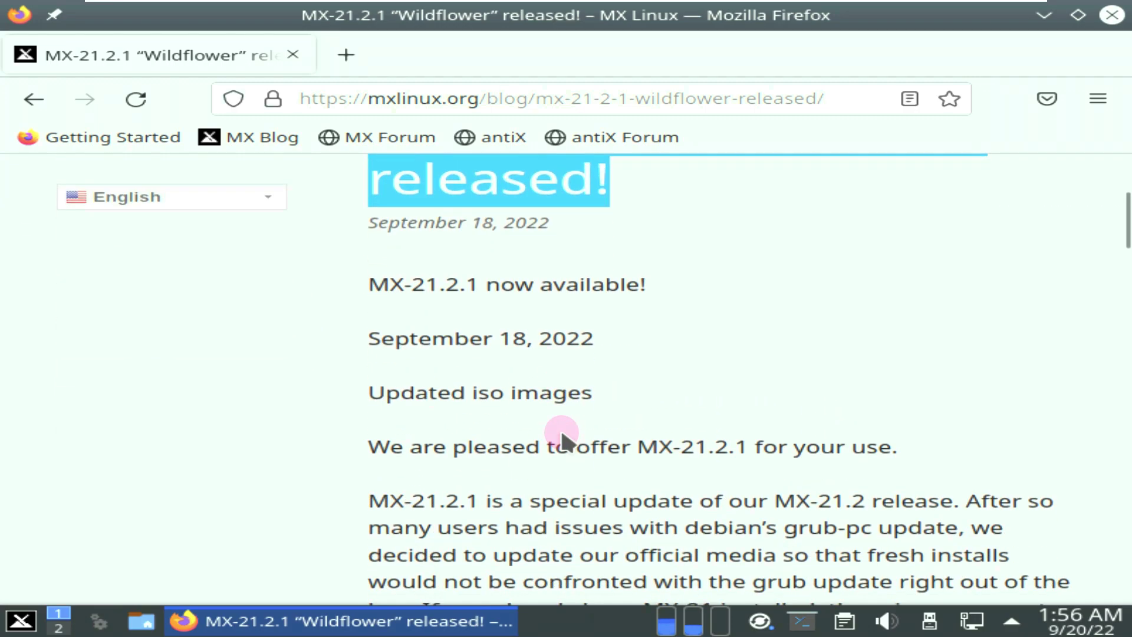
pyautogui.scroll(-2, 565, 424)
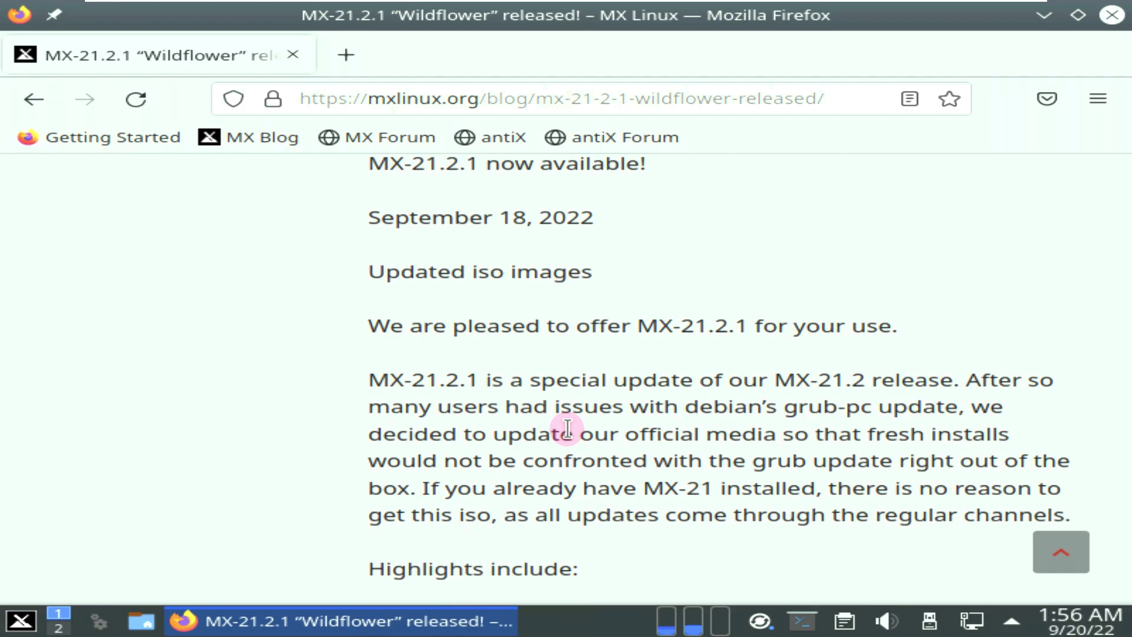
pyautogui.scroll(4, 567, 429)
pyautogui.scroll(-2, 551, 434)
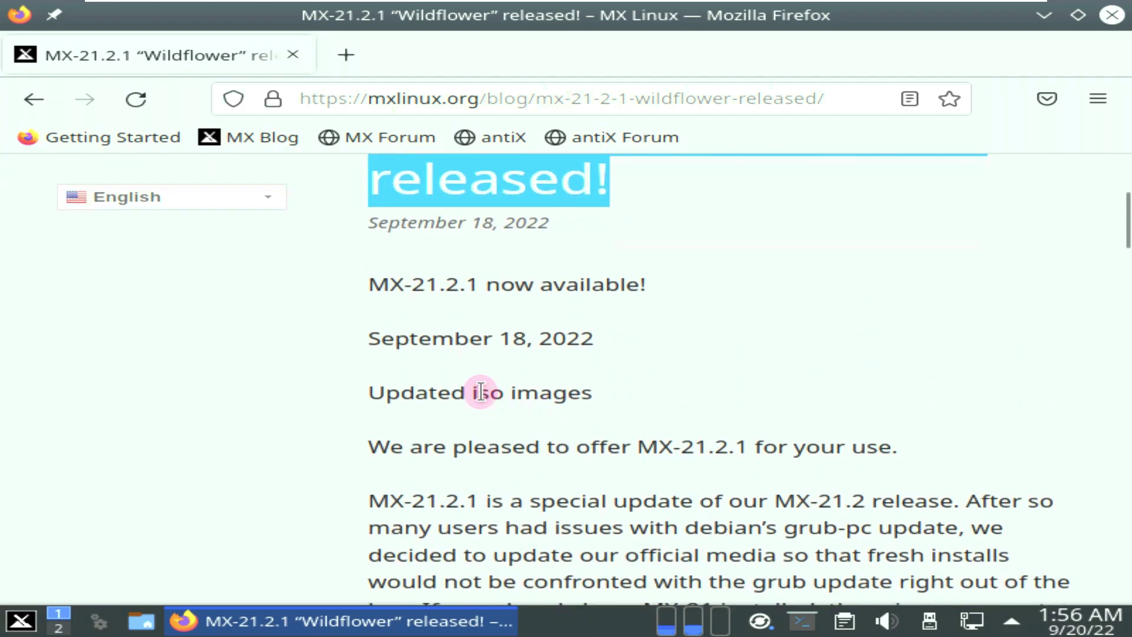
pyautogui.scroll(-2, 481, 391)
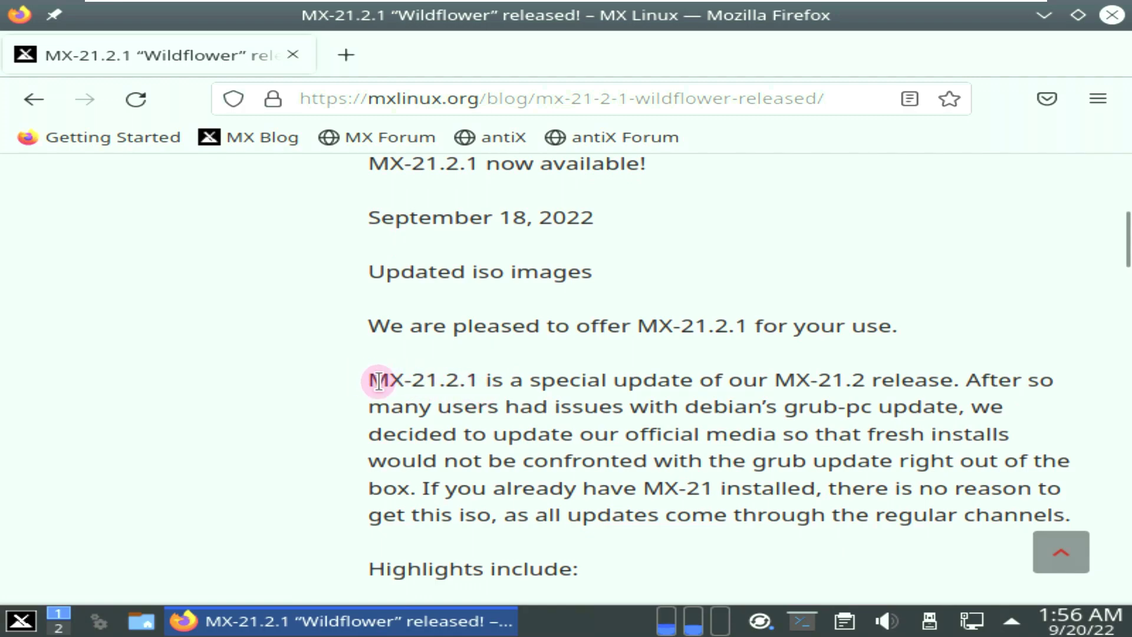
pyautogui.moveTo(387, 394); pyautogui.dragTo(583, 563)
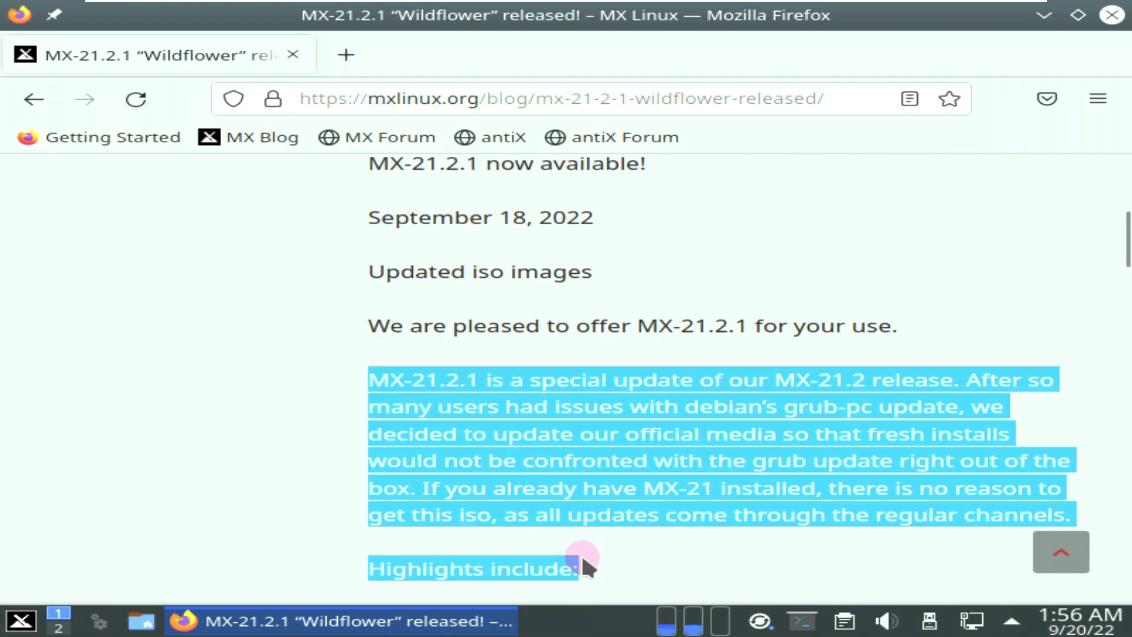
pyautogui.scroll(-6, 583, 531)
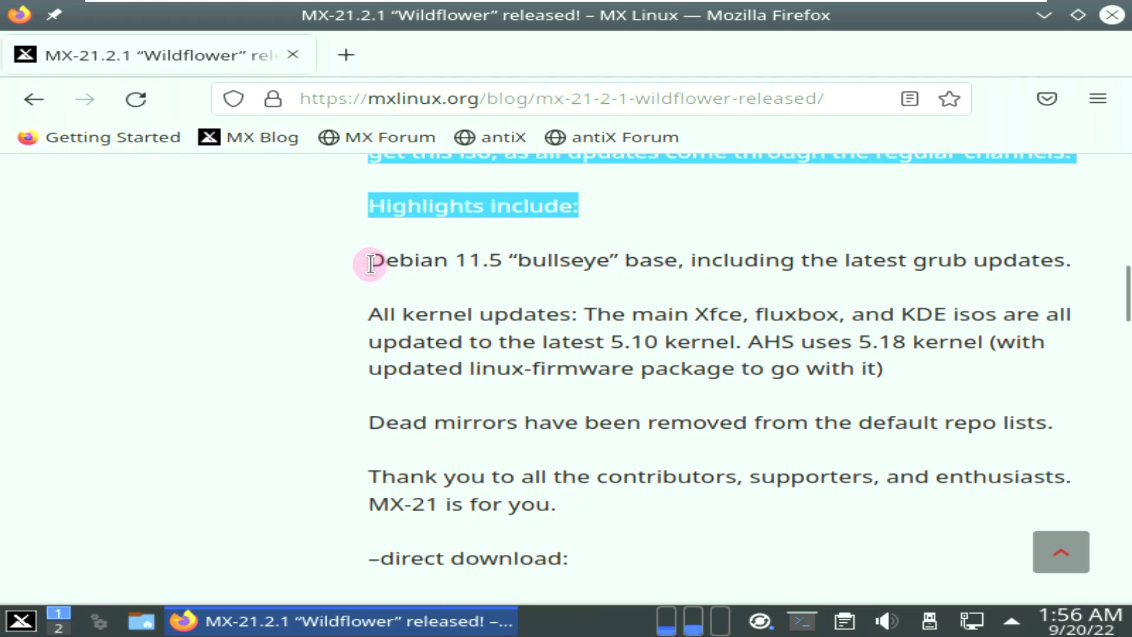
pyautogui.moveTo(371, 263); pyautogui.dragTo(559, 510)
pyautogui.scroll(-6, 559, 509)
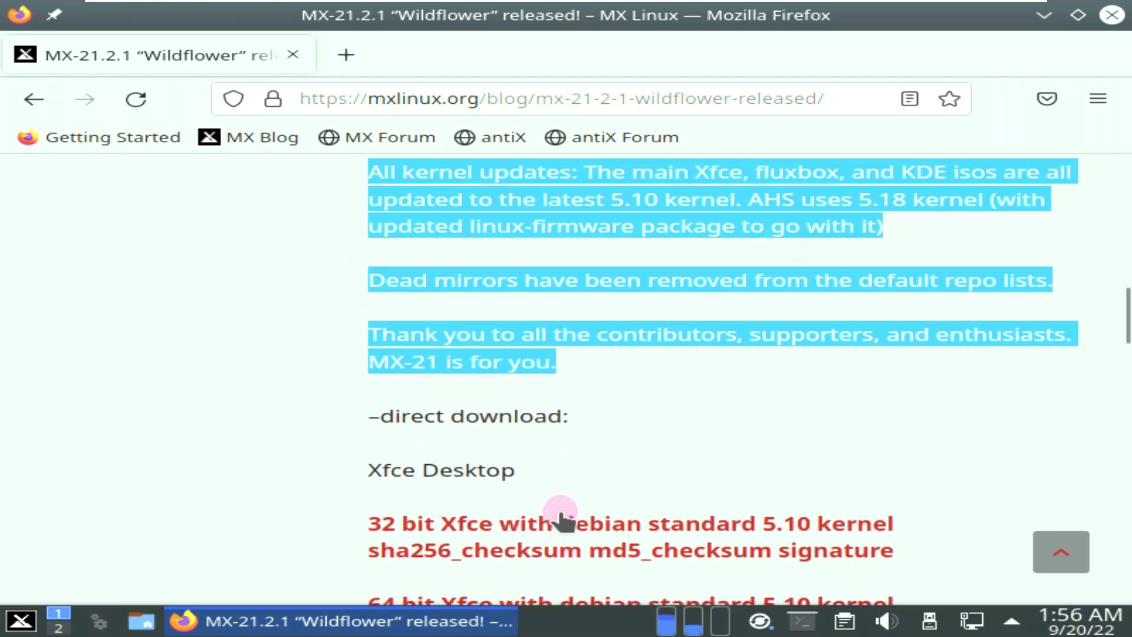
# Step: Review the direct download section of the release post, highlighting the Xfce, KDE/Plasma and Fluxbox headings
pyautogui.moveTo(366, 249); pyautogui.dragTo(489, 264)
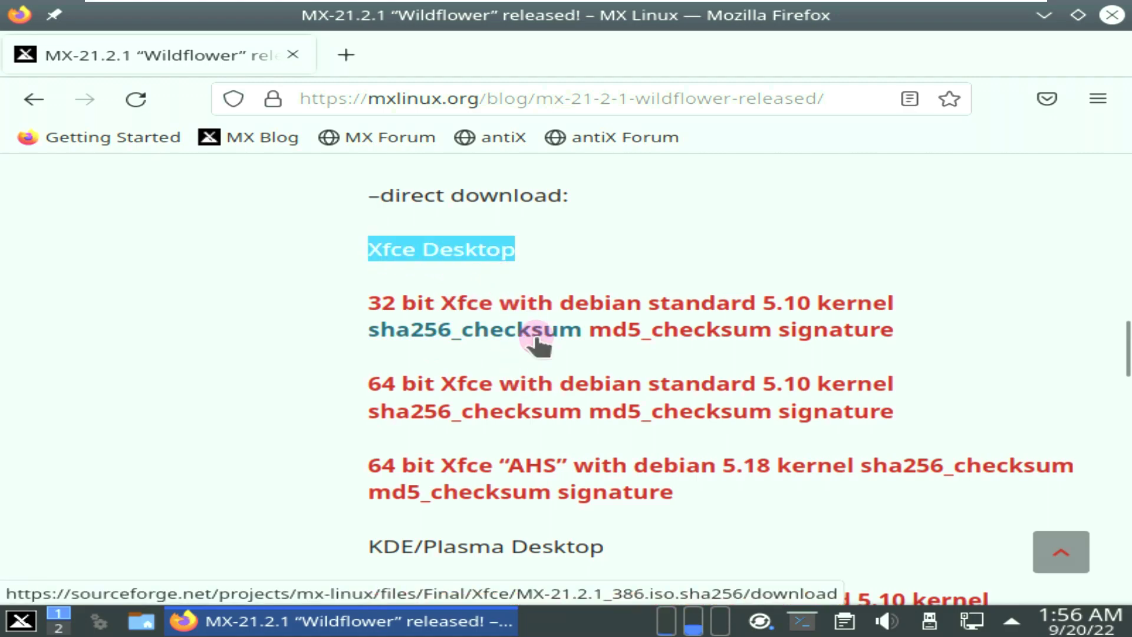
pyautogui.scroll(-6, 537, 333)
pyautogui.scroll(2, 546, 319)
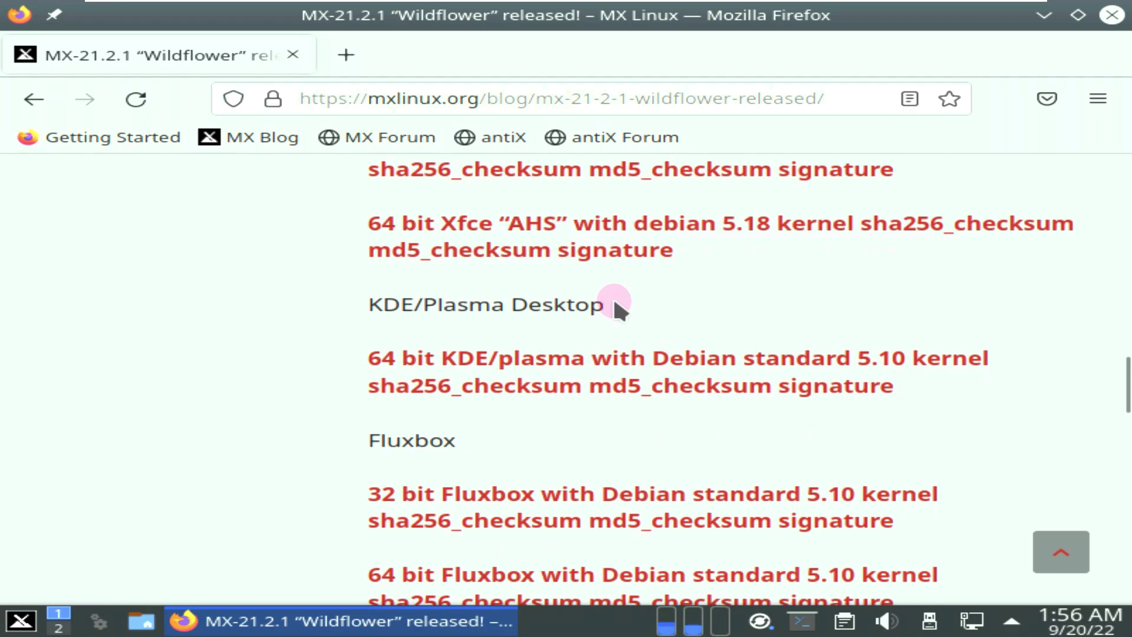
pyautogui.moveTo(608, 303); pyautogui.dragTo(376, 307)
pyautogui.moveTo(474, 437); pyautogui.dragTo(380, 439)
# Step: Start downloading the 64 bit KDE/plasma ISO with the 5.10 kernel from SourceForge and cancel the download
pyautogui.click(502, 358)
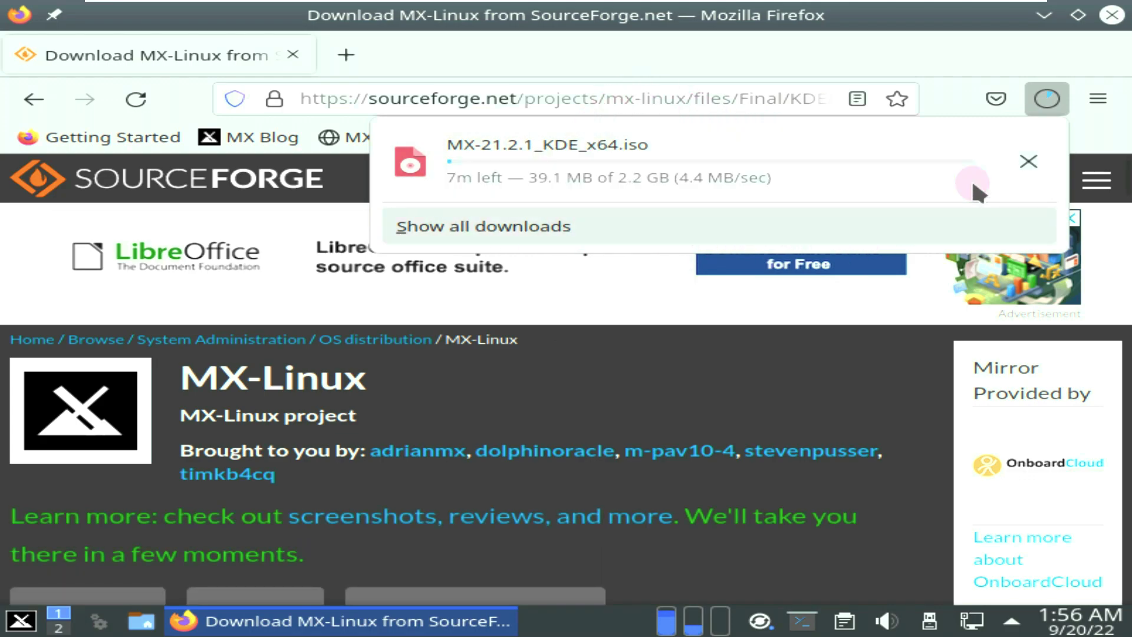
pyautogui.click(1026, 161)
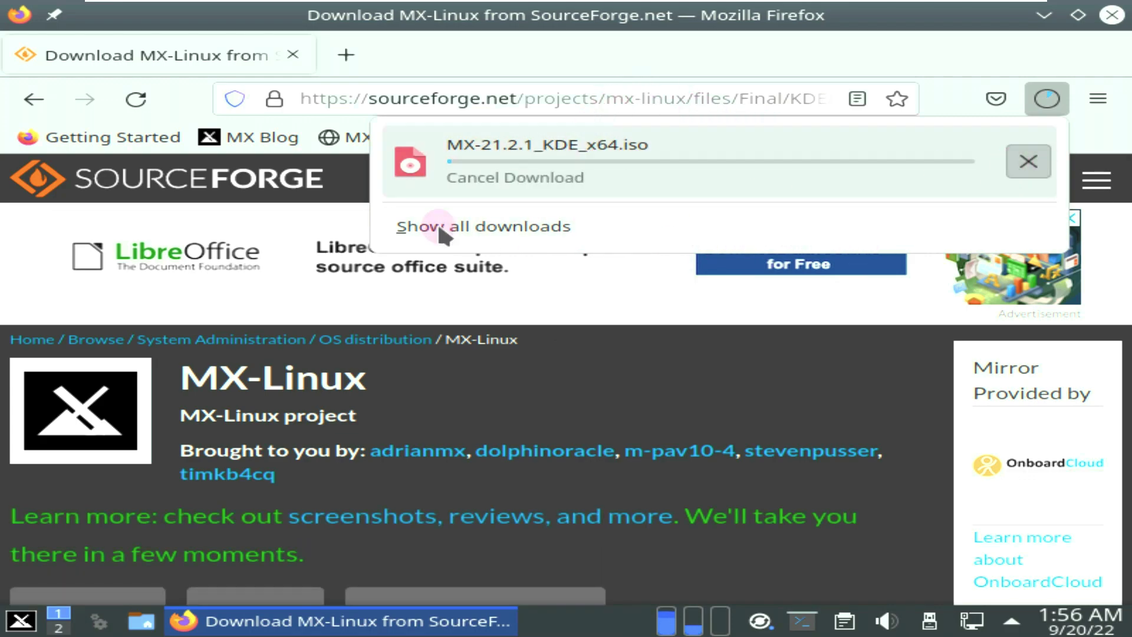
pyautogui.click(576, 303)
# Step: Close the SourceForge download tab and the LibreOffice advertisement tab, keeping a blank new tab open
pyautogui.click(531, 269)
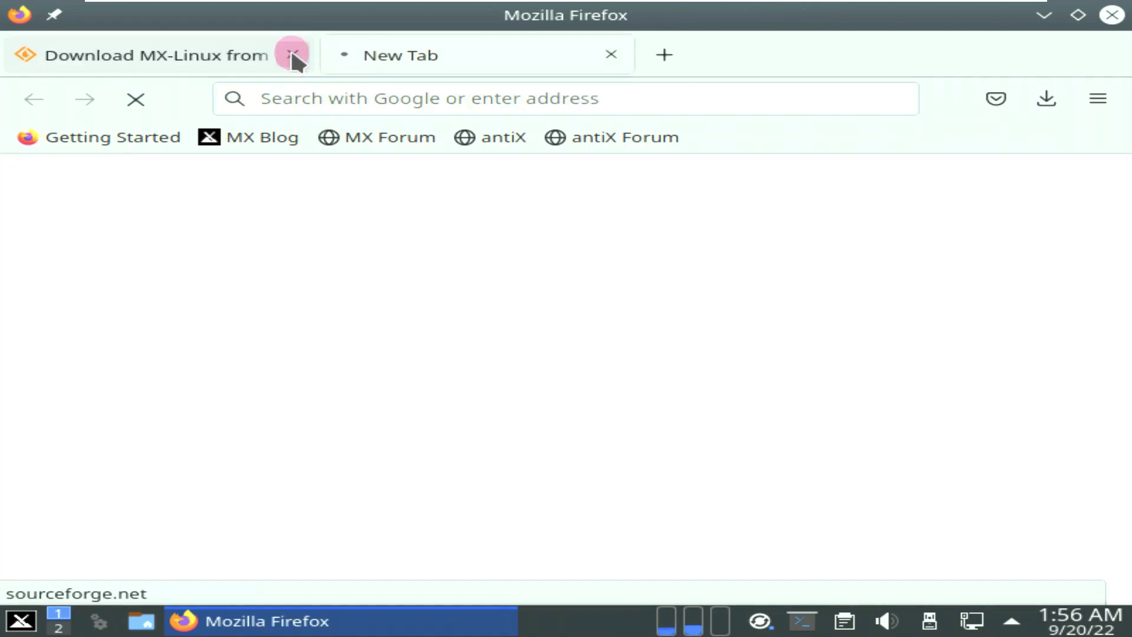
pyautogui.click(291, 53)
pyautogui.click(333, 60)
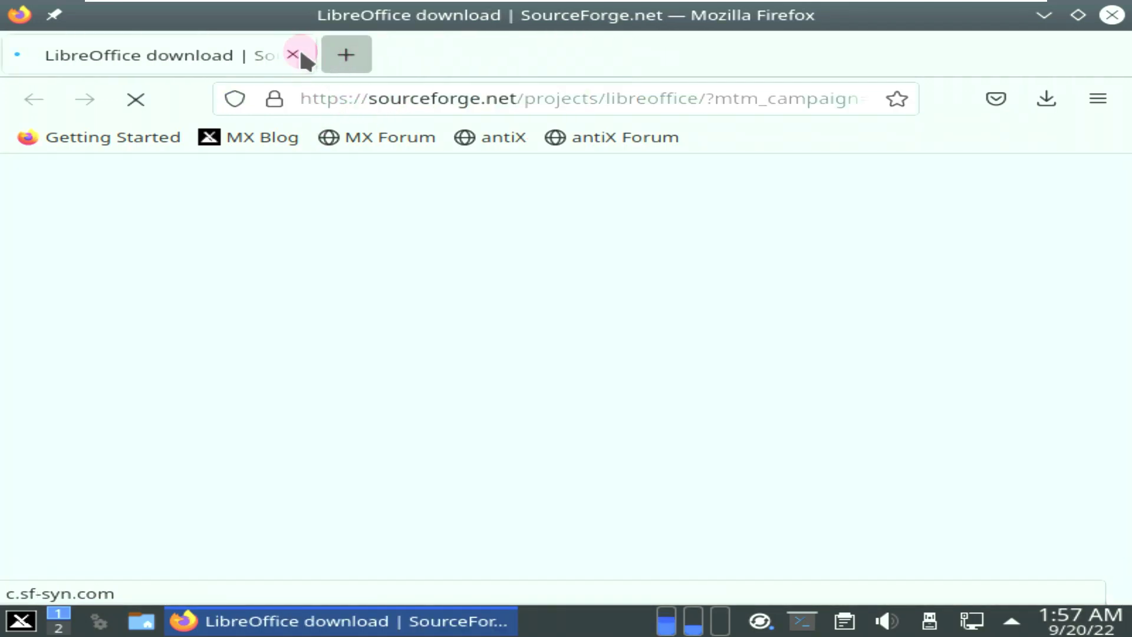
pyautogui.click(301, 57)
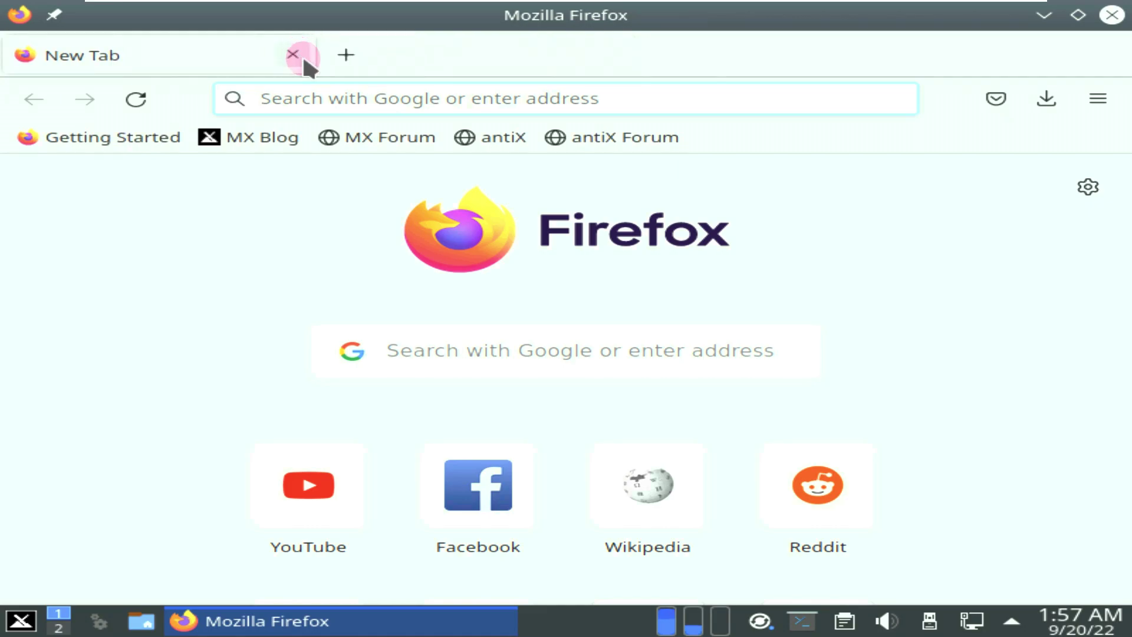
# Step: Visit youtube.com/9to5linux and reload the channel page
pyautogui.click(331, 96)
pyautogui.write('y')
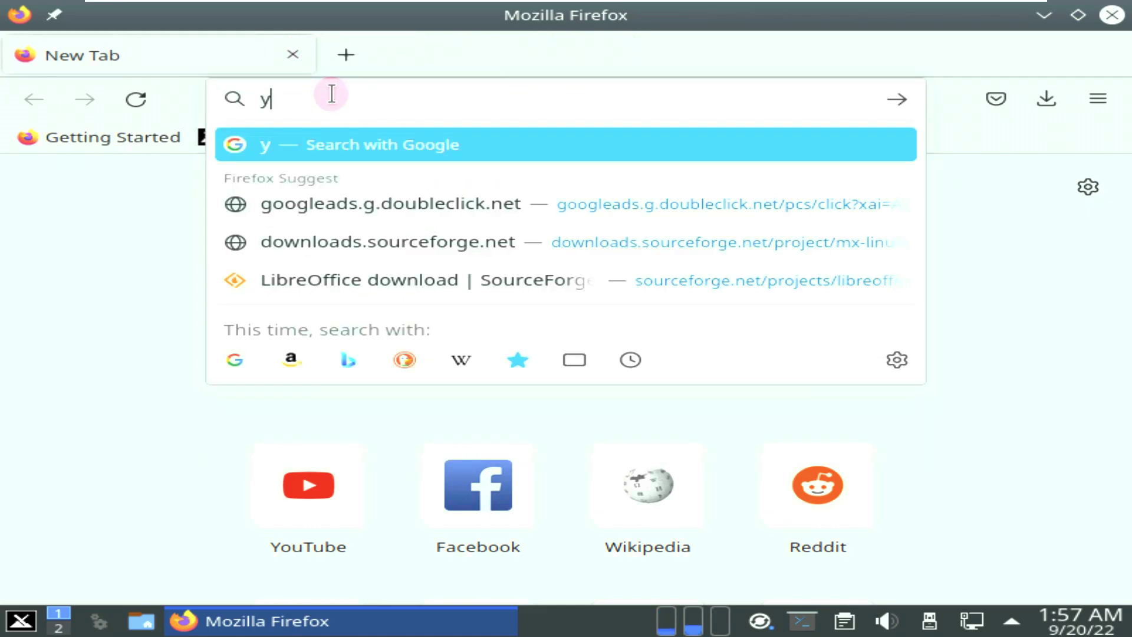
pyautogui.write('outube')
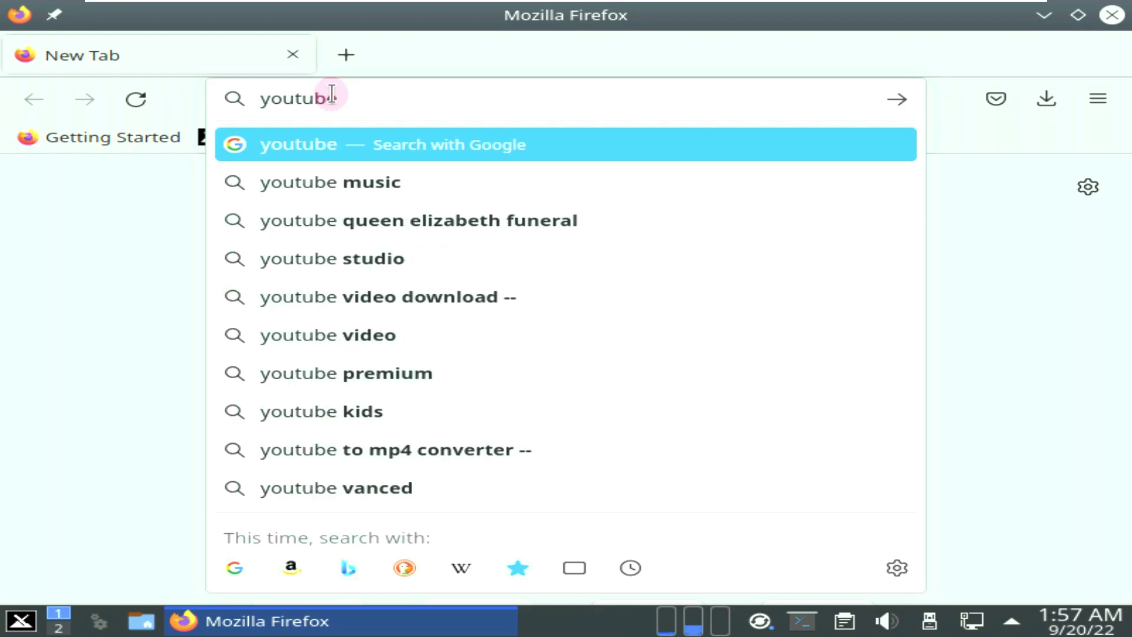
pyautogui.write('.com')
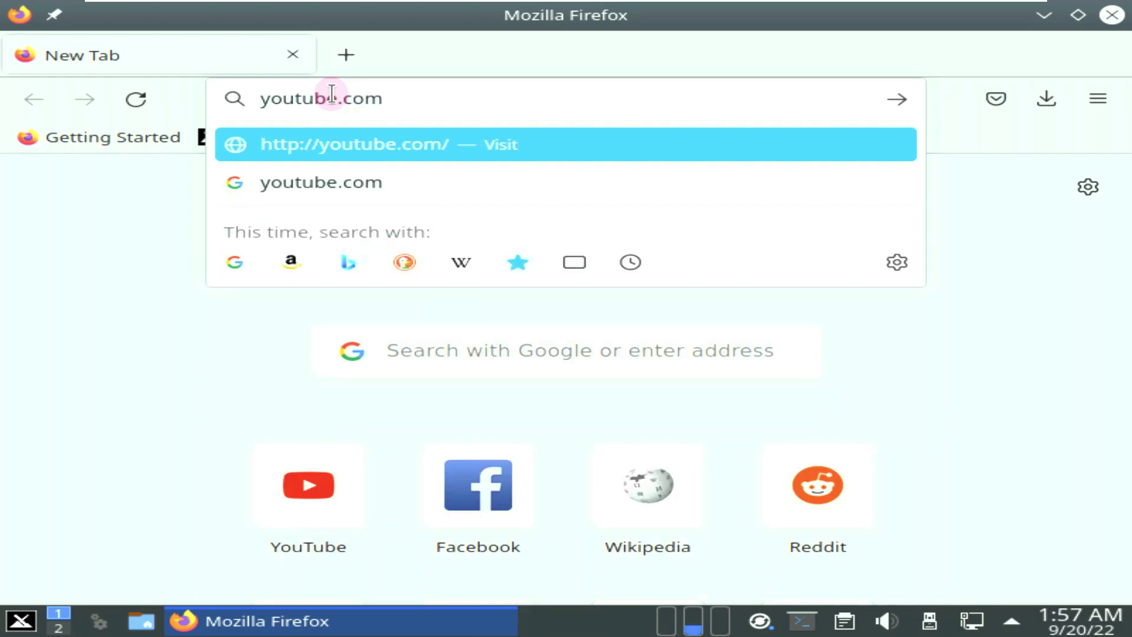
pyautogui.write('/9')
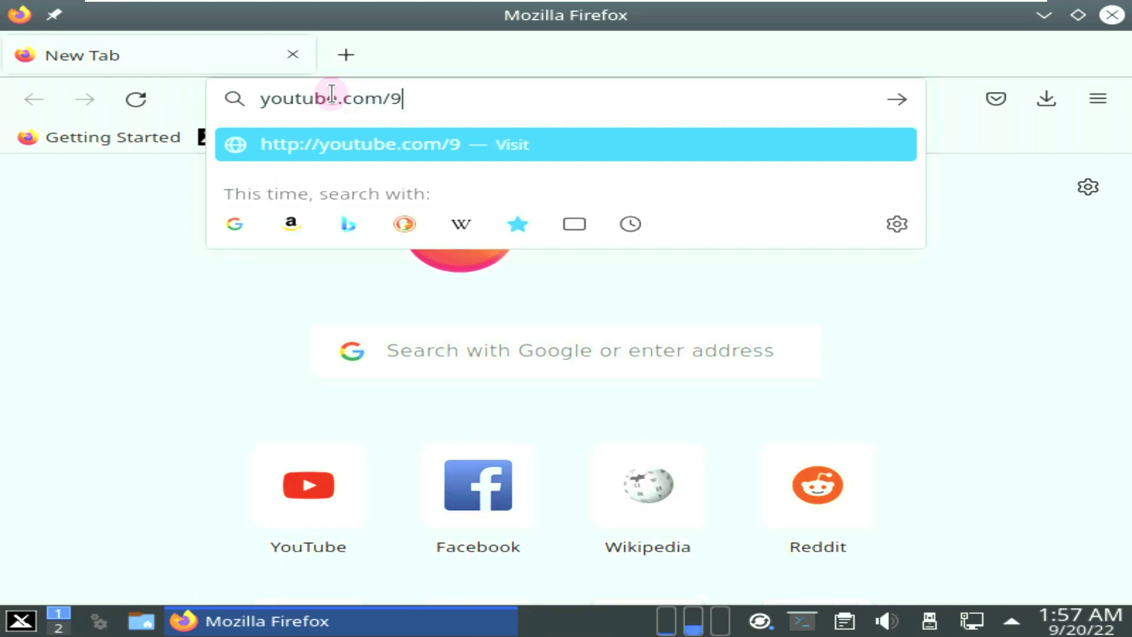
pyautogui.write('to5li')
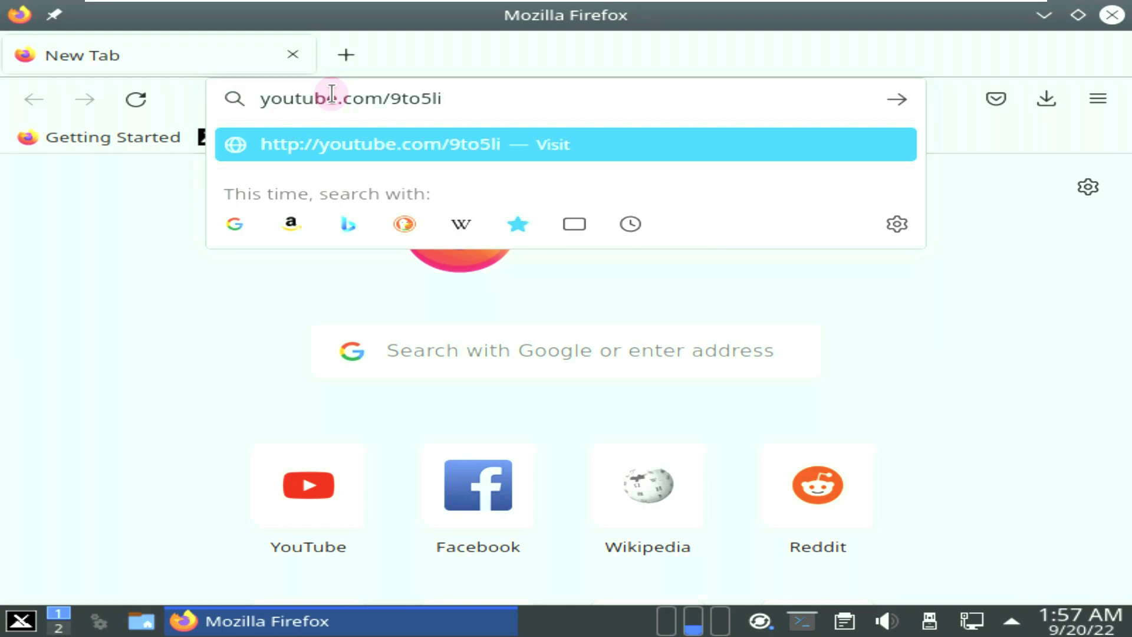
pyautogui.write('nux')
pyautogui.press('Return')
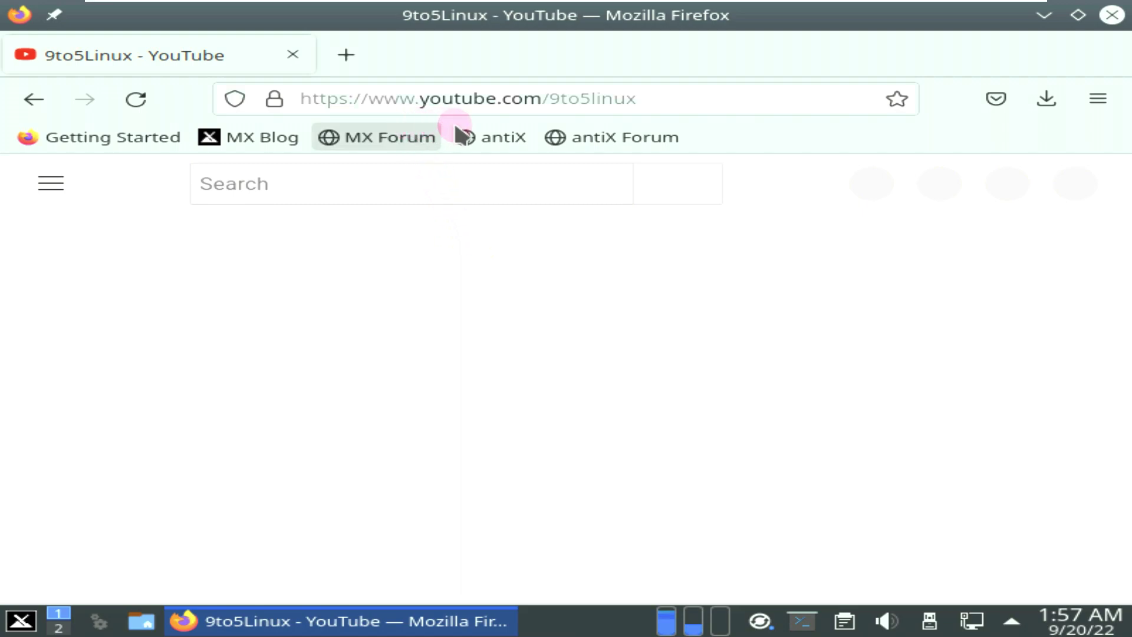
pyautogui.click(140, 100)
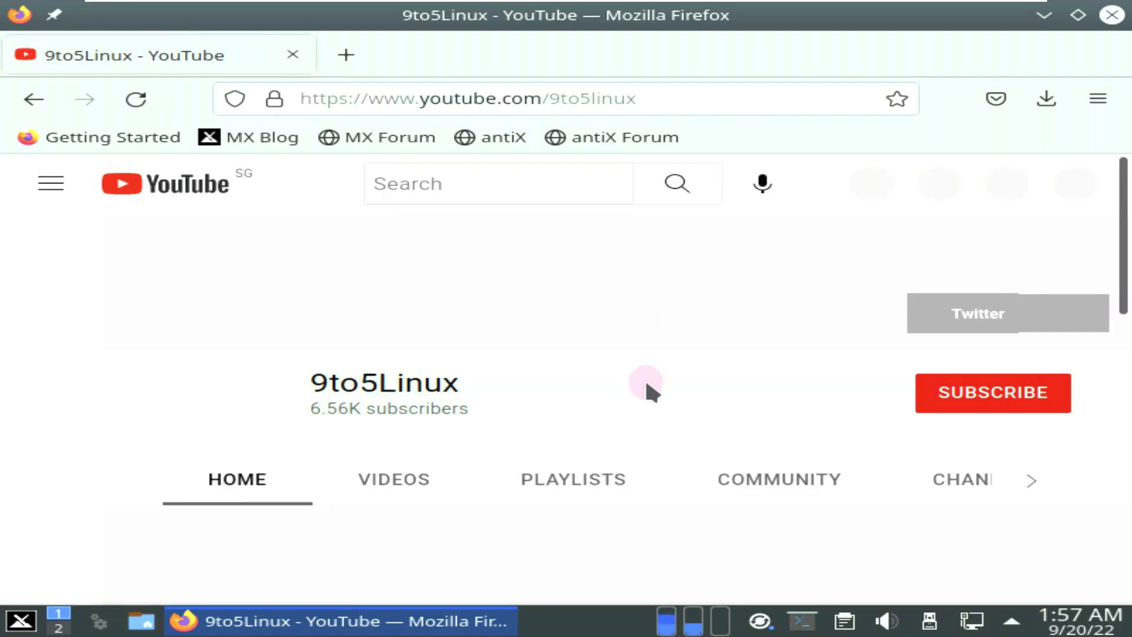
# Step: Check the 9to5Linux channel's subscribe prompt, dismiss it, and reveal the remaining channel sections up to About
pyautogui.scroll(-4, 645, 375)
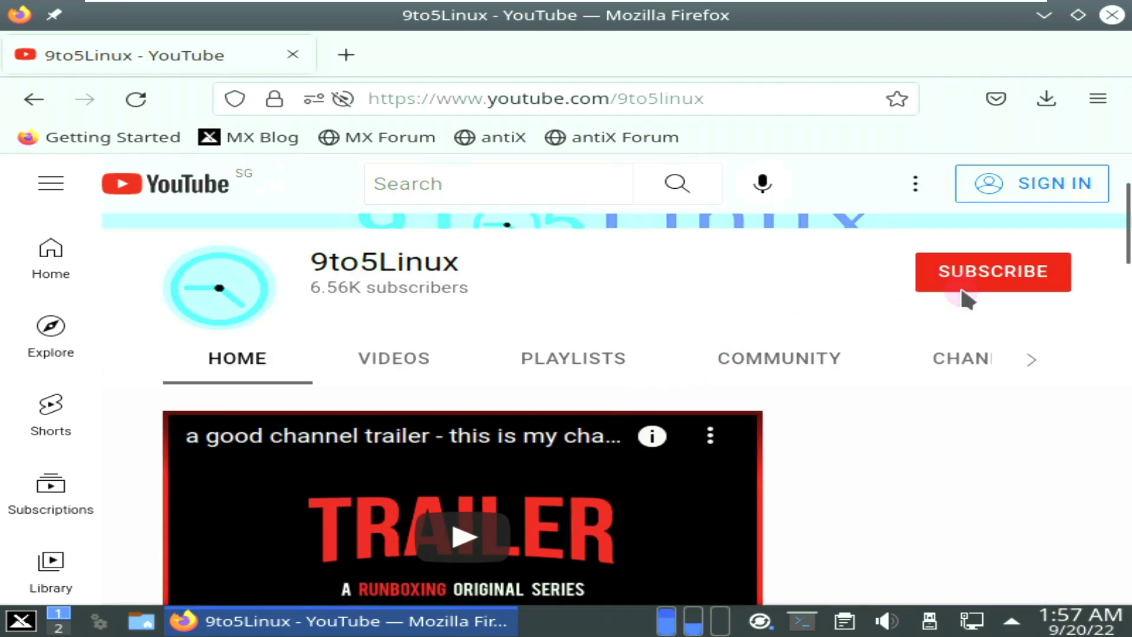
pyautogui.click(963, 289)
pyautogui.click(611, 454)
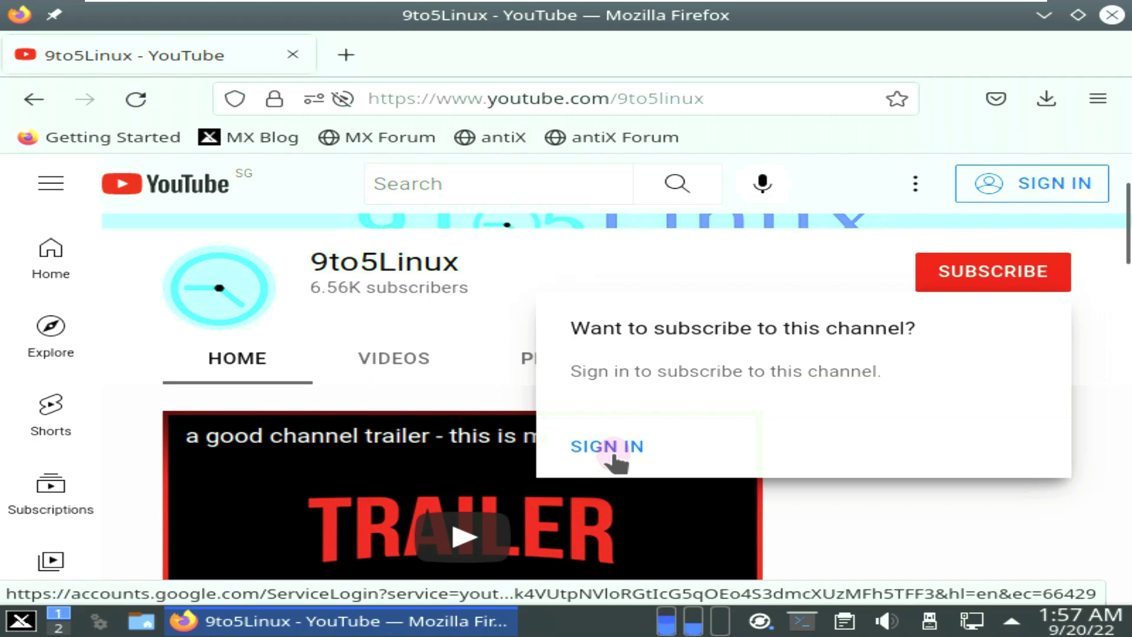
pyautogui.click(530, 265)
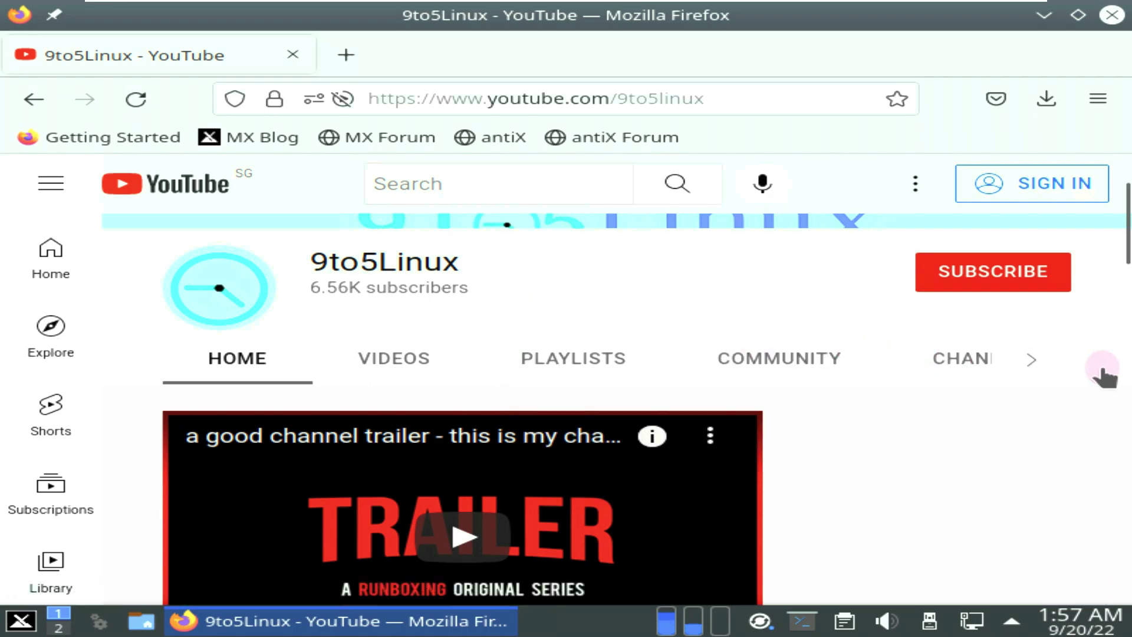
pyautogui.click(1042, 361)
pyautogui.click(1042, 361)
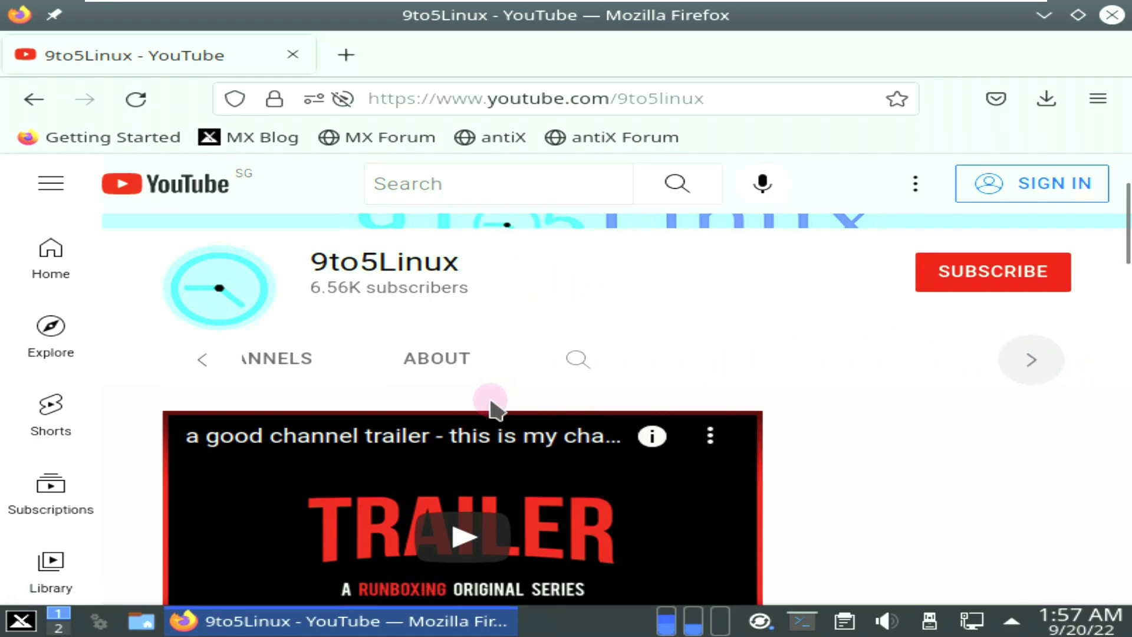